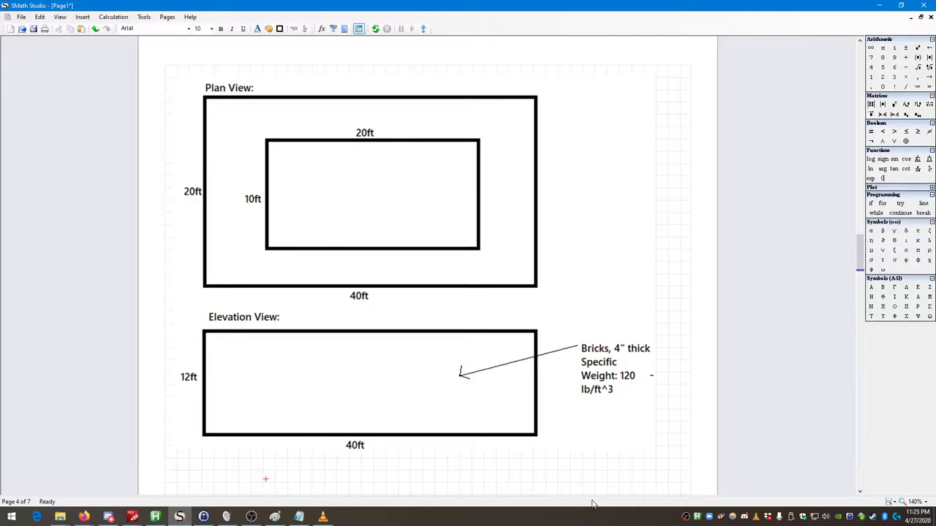
Add the text "Find: Total weight of all bricks used in the building." below the elevation view drawing
scroll(175, 404, "down", 1)
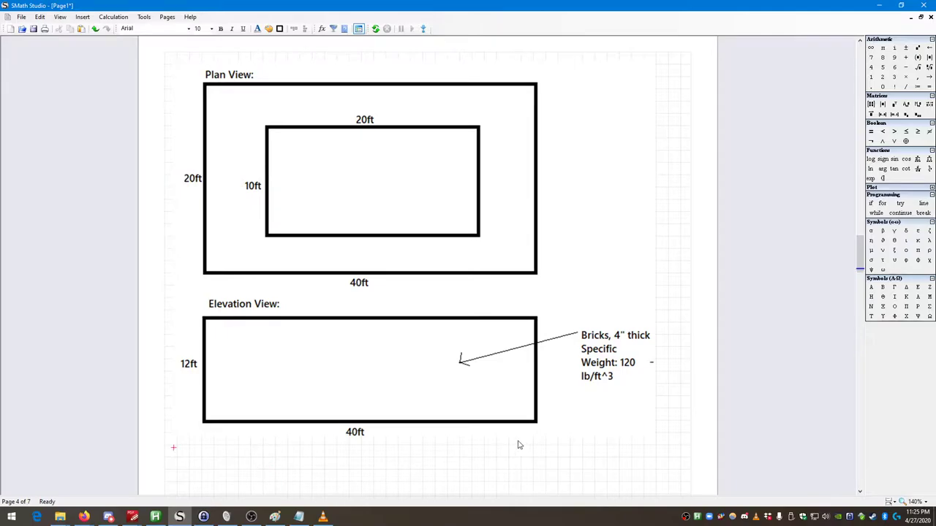
scroll(435, 433, "up", 1)
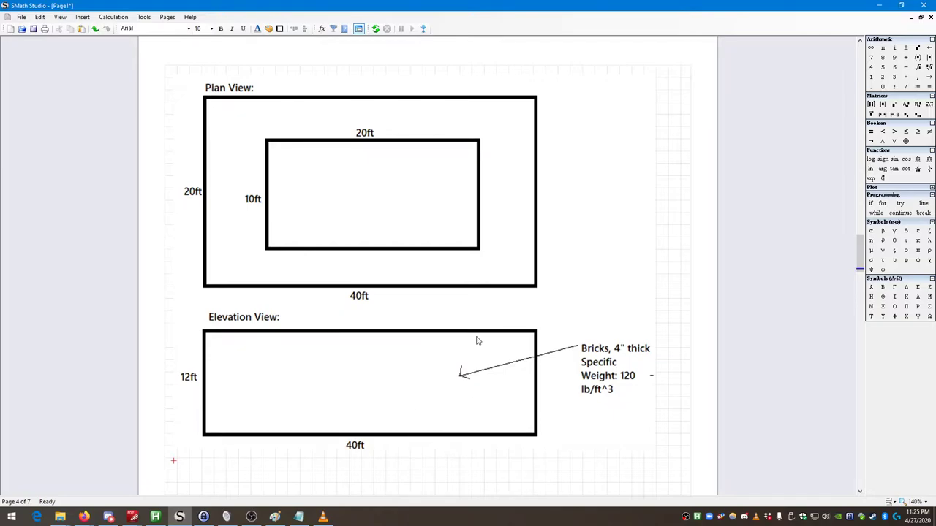
scroll(472, 342, "down", 2)
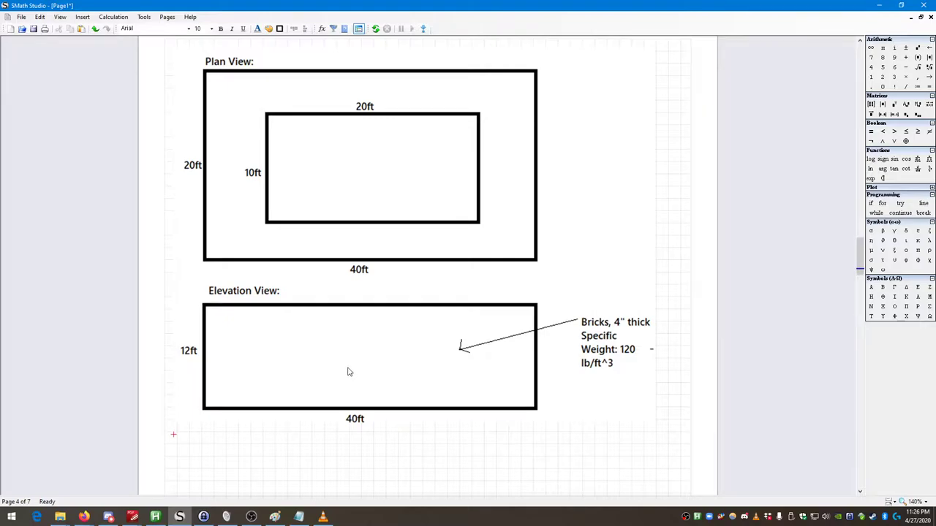
scroll(349, 372, "down", 1)
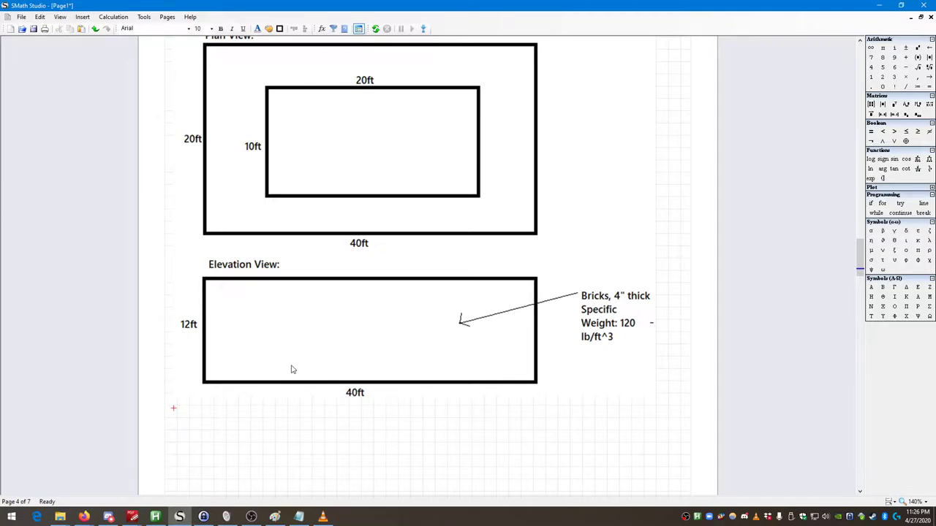
type("Find: Total")
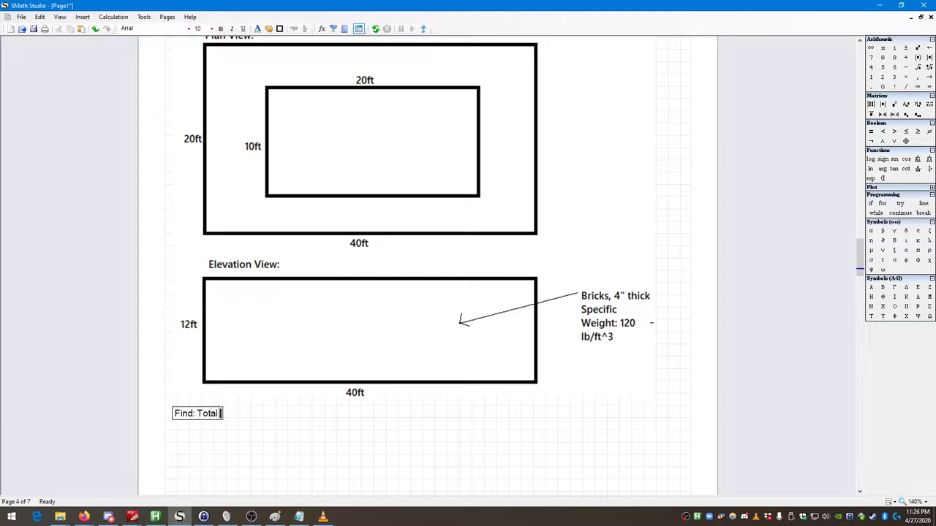
type(" weight of al")
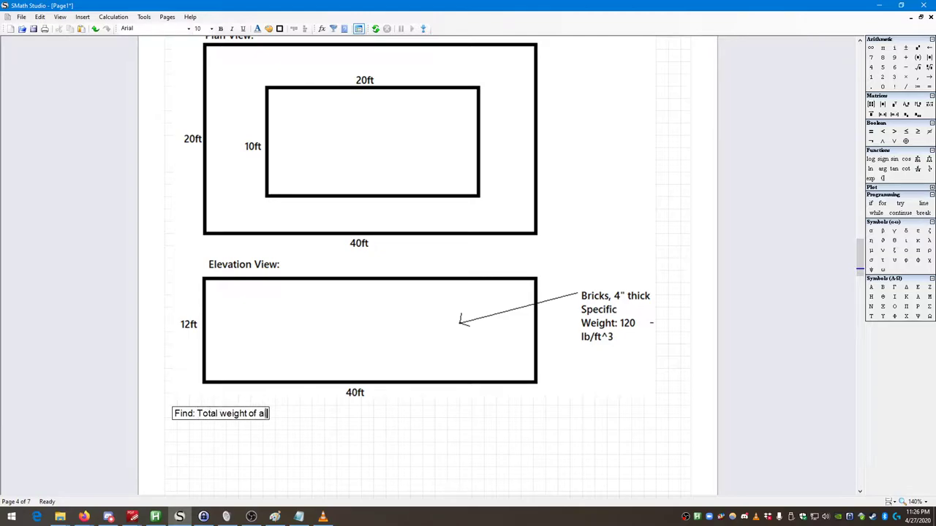
type("l bricks used in the building.")
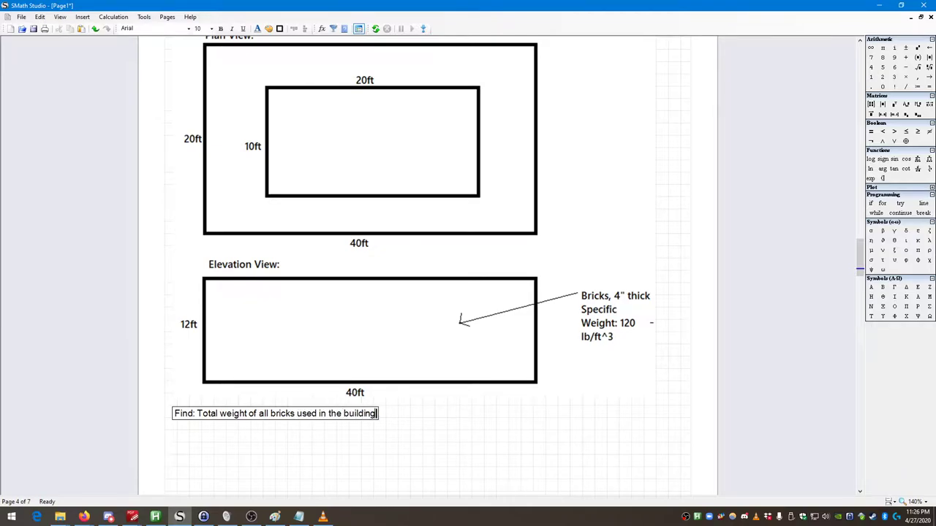
left_click(164, 432)
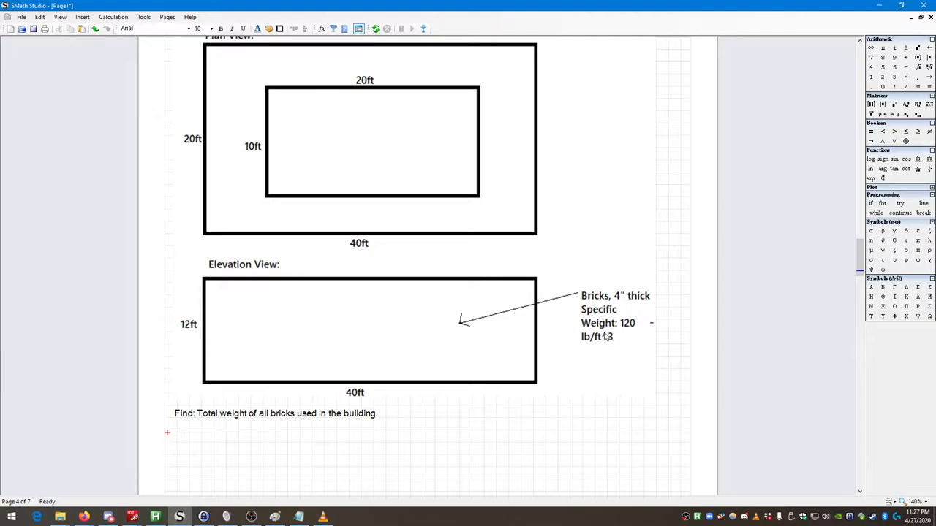
scroll(388, 398, "down", 2)
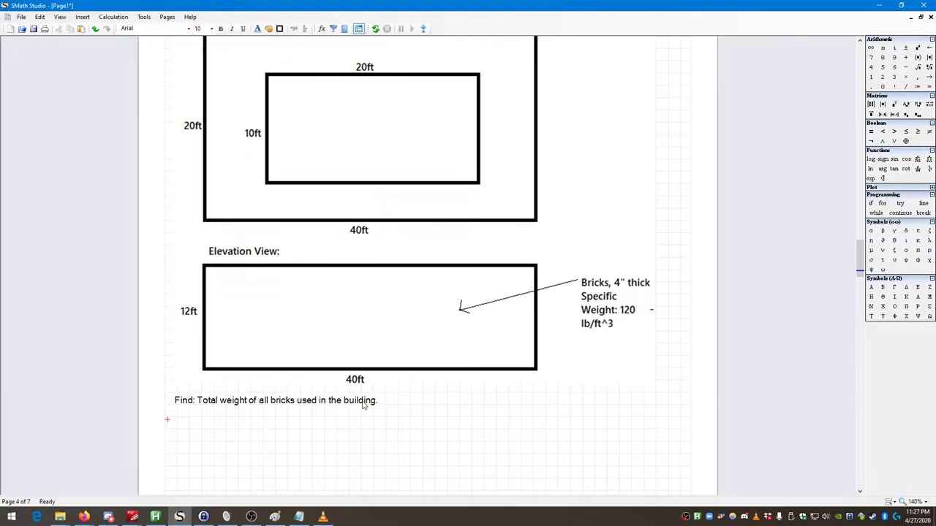
Delete the "Find: Total weight of all bricks used in the building." text
left_click(181, 413)
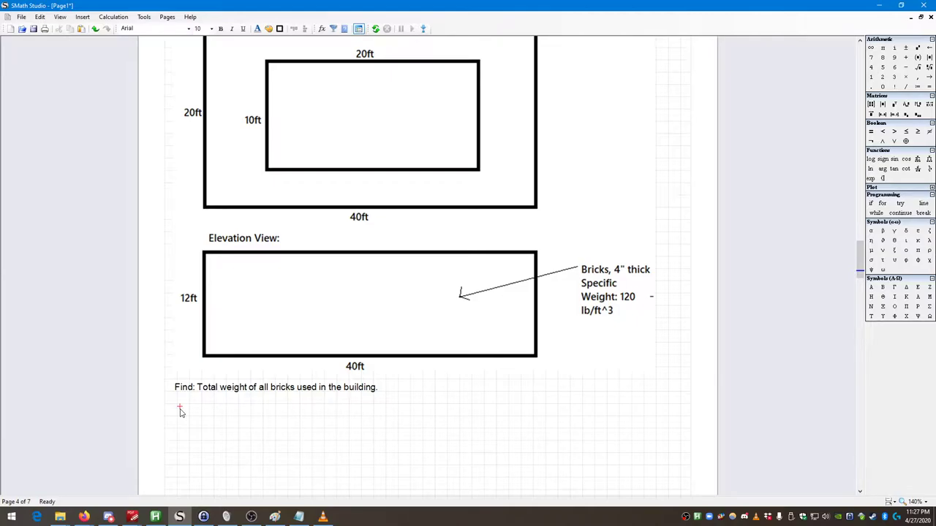
key("Left")
left_click(244, 388)
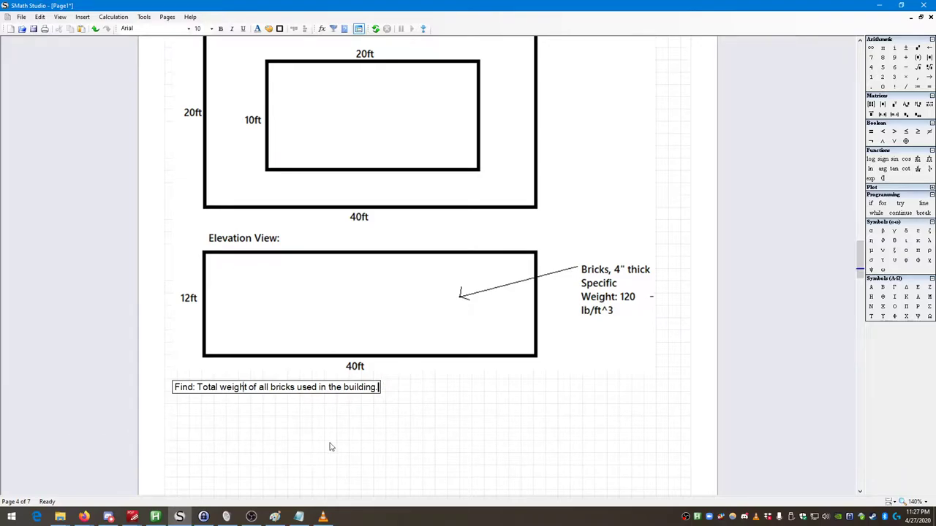
left_click(400, 412)
left_click(193, 388)
left_click_drag(412, 400, 167, 389)
key("Delete")
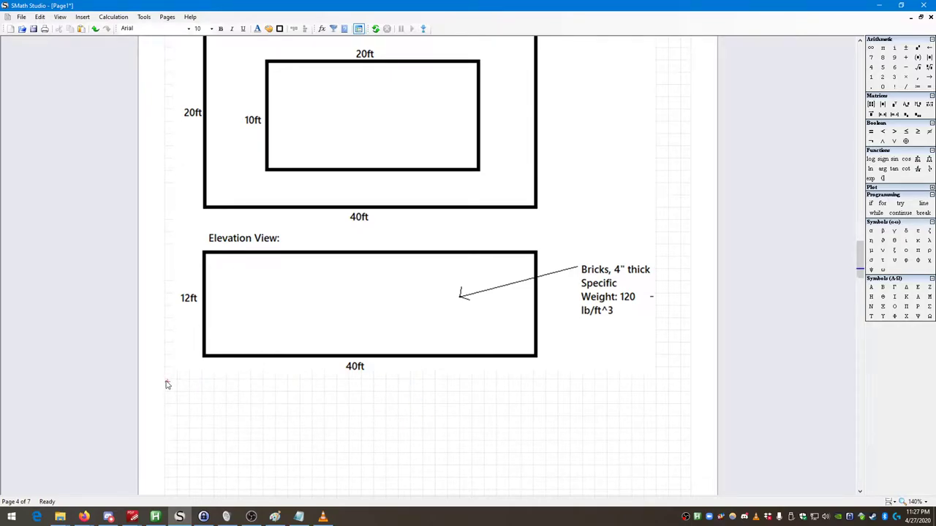
Add the text "Find the weight of bricks" below the elevation drawing and a "Building Width:" label beneath it
key("quotedbl")
type("Find the weight of bricks")
left_click(171, 415)
type("Building W")
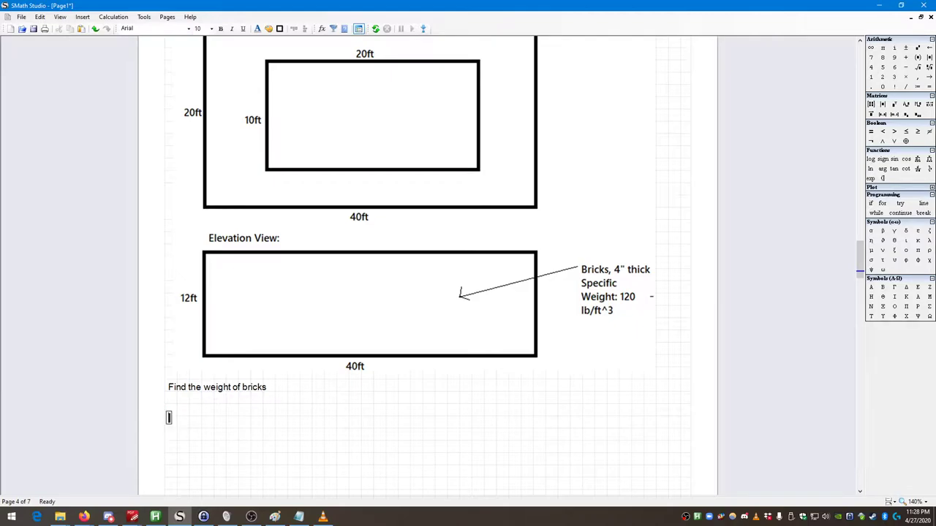
type("idth")
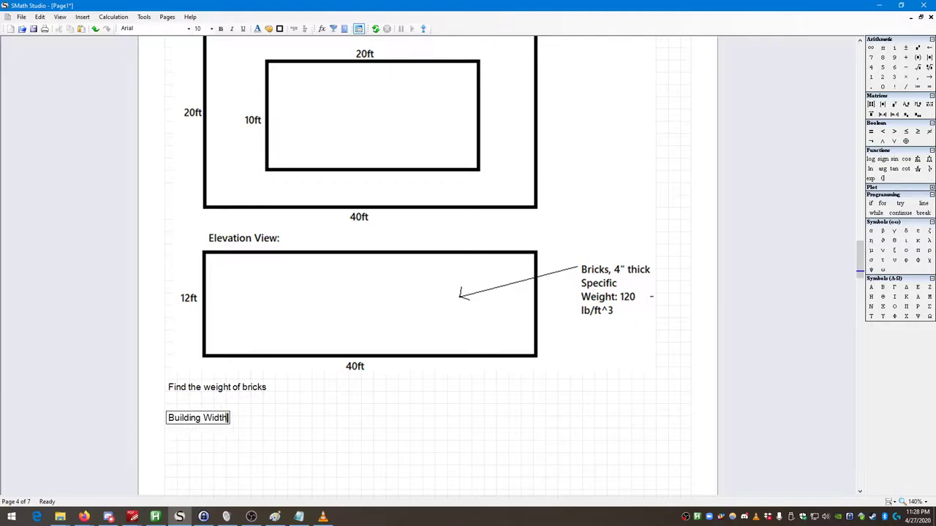
type(":")
Nudge the "Building Width:" label slightly up towards the heading text
left_click(271, 438)
left_click_drag(271, 437, 167, 411)
key("Up")
left_click(258, 400)
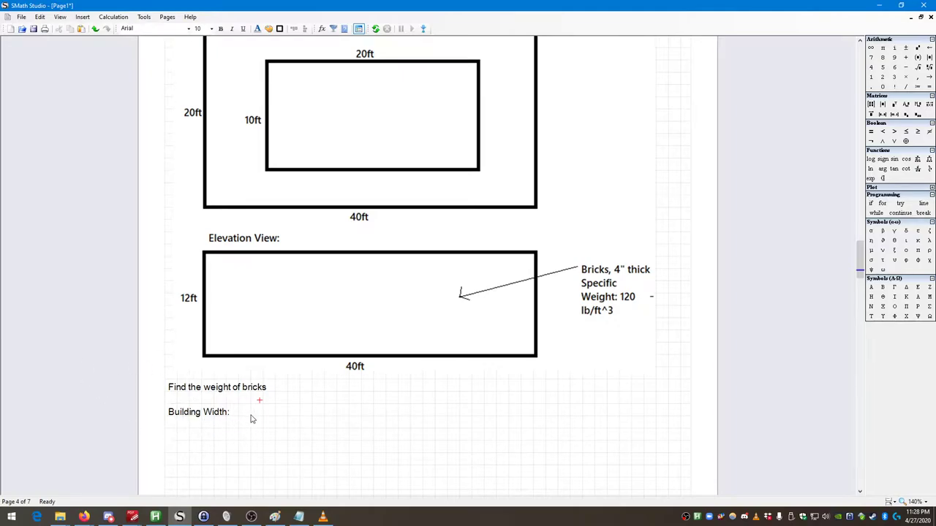
Define the variable w with subscript b as 20 ft beside the "Building Width:" label
left_click(332, 412)
key("Right")
type("w")
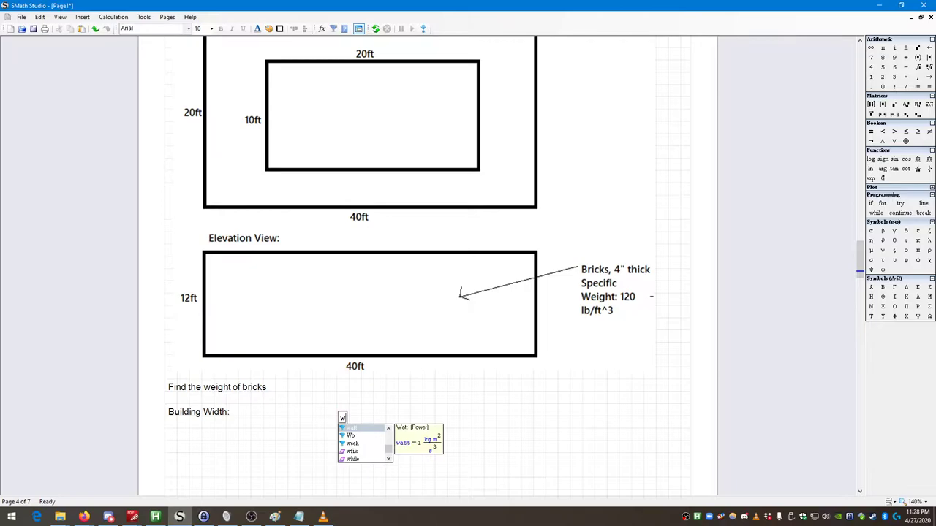
type(".b")
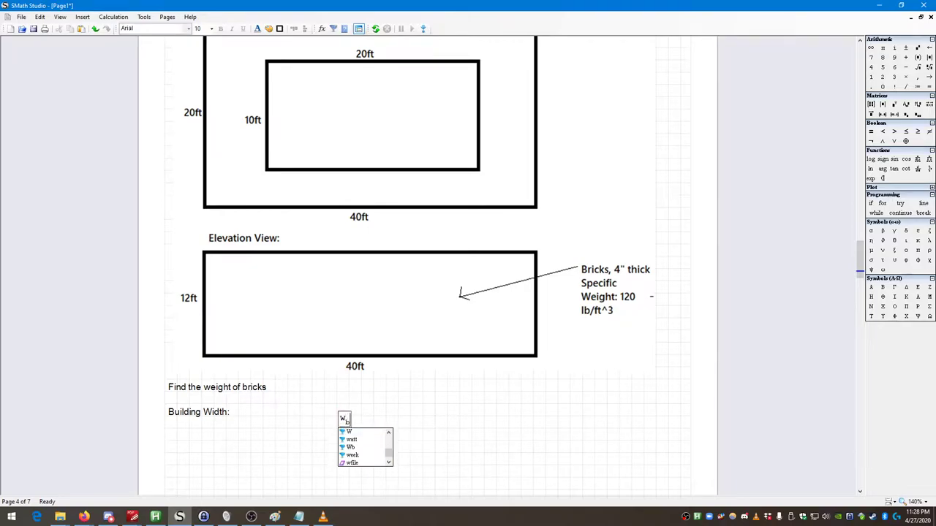
type(":=")
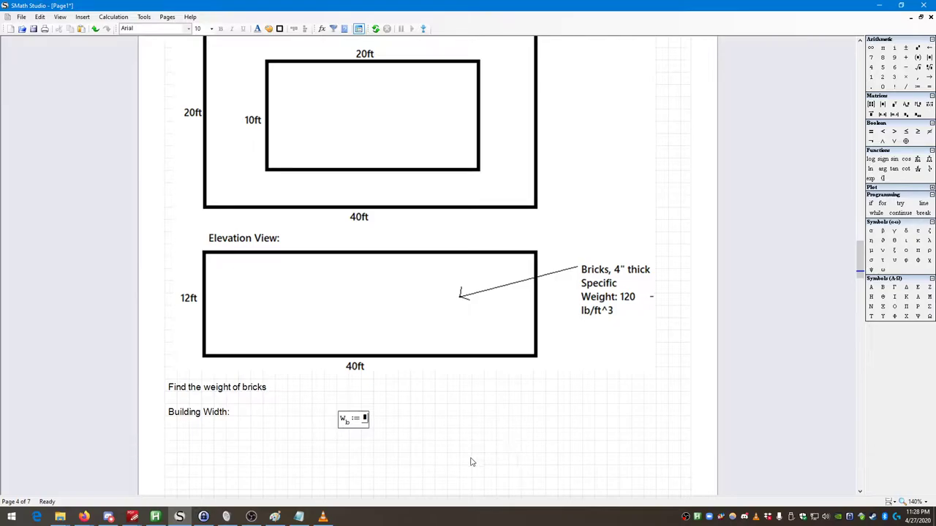
type("20*ft")
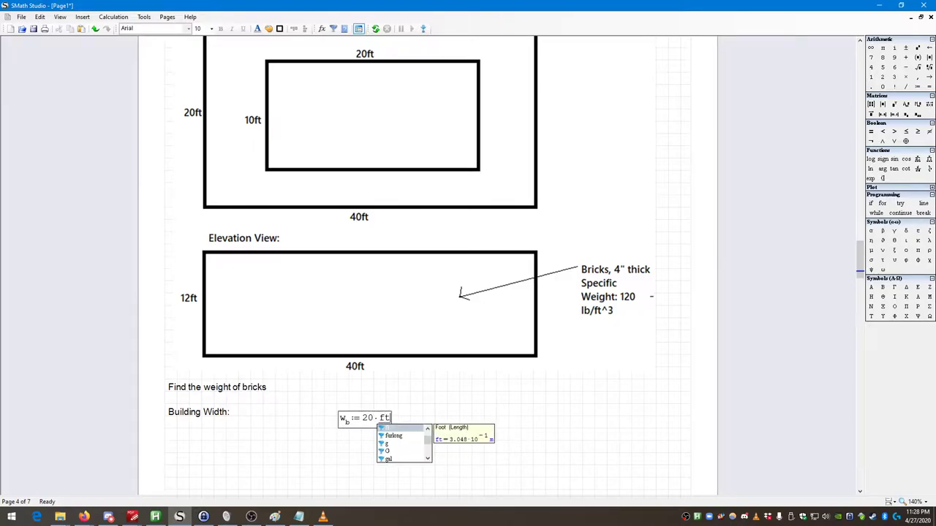
Erase the value, unit, assignment and subscript of the building width definition
key("BackSpace")
key("BackSpace")
key("BackSpace")
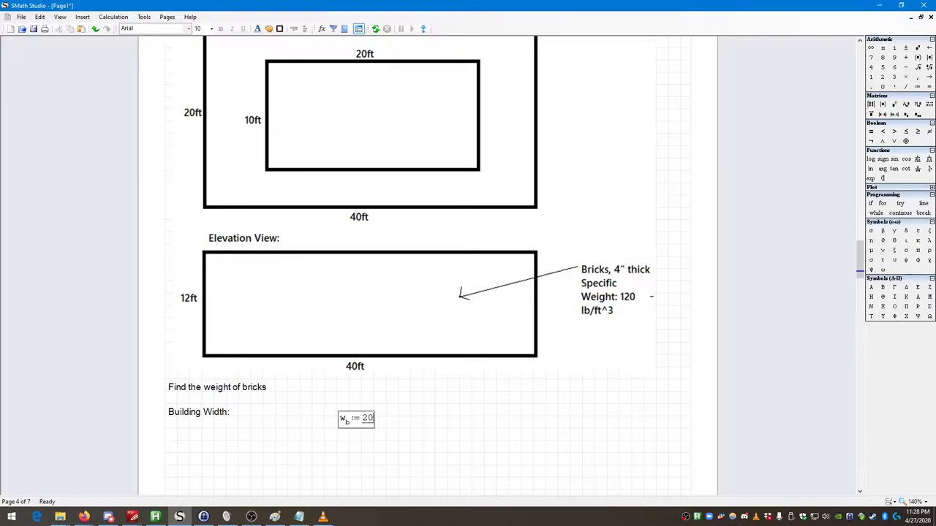
key("BackSpace")
key("BackSpace")
key("BackSpace")
key("BackSpace")
key("BackSpace")
key("BackSpace")
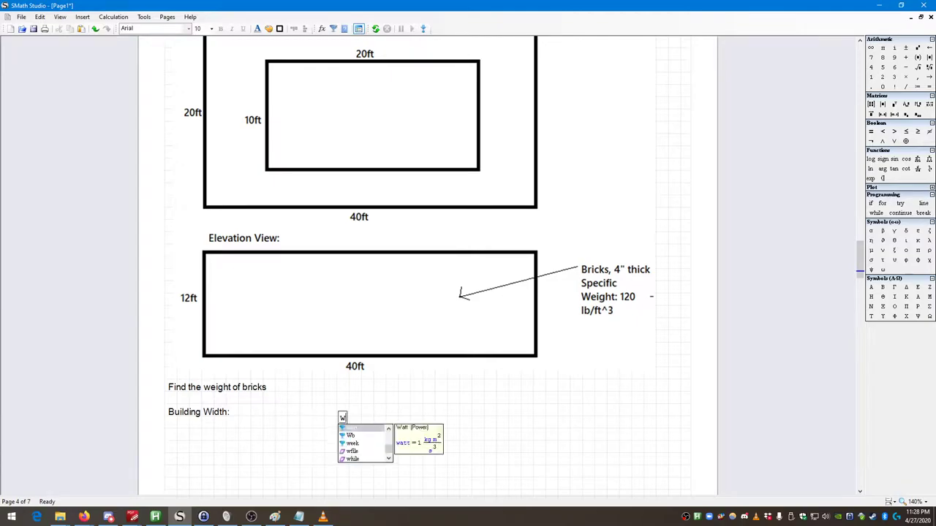
Try an empty assignment in the math region beside "Building Width:" and clear it
type("w")
key("BackSpace")
type(":=")
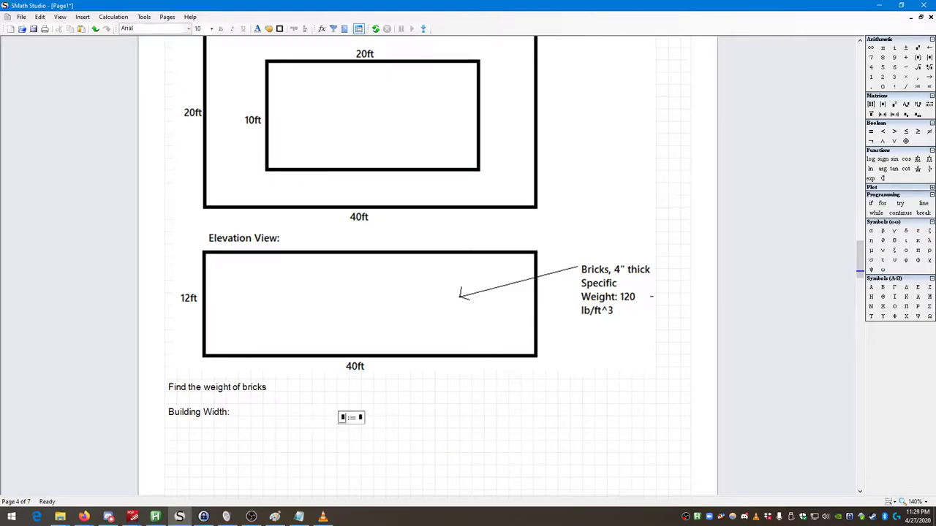
key("ctrl+a")
Define the variable w with subscript b as 40 ft beside the "Building Width:" label
type("w")
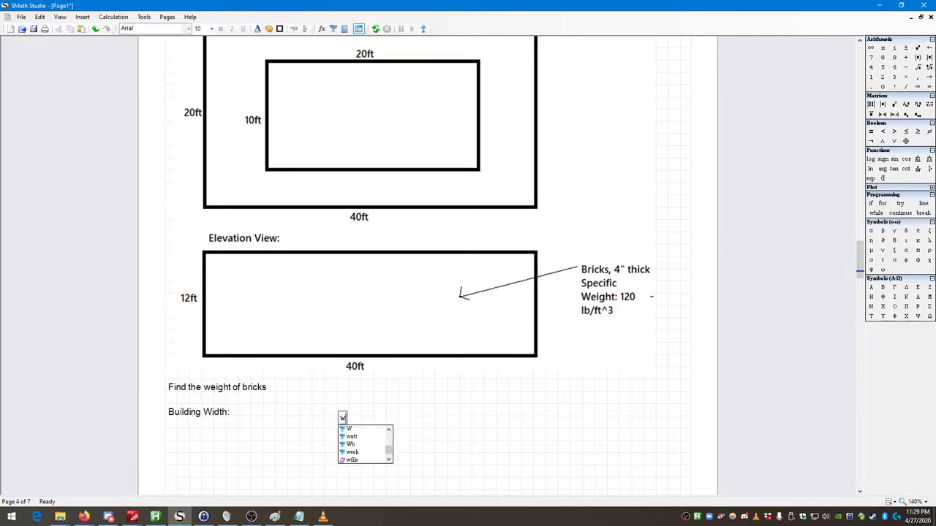
type(".b")
key("Escape")
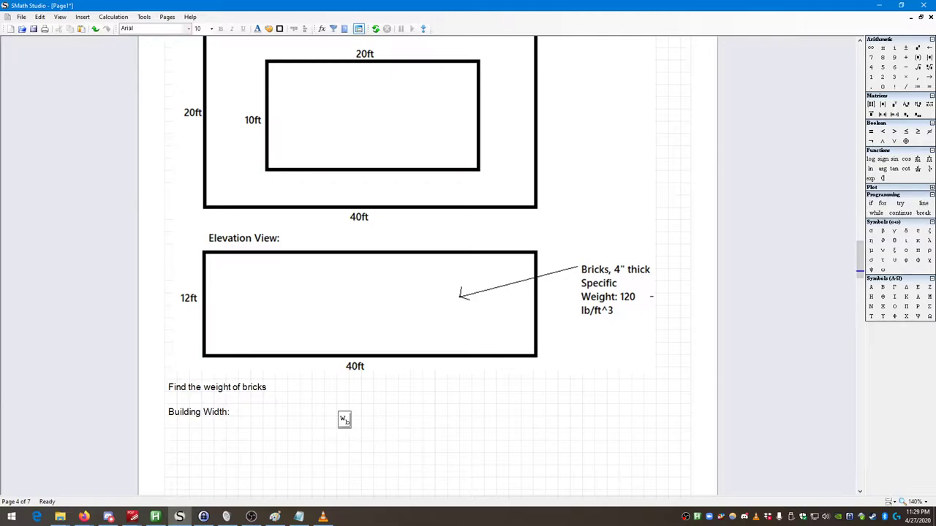
type(":= 40 · ft")
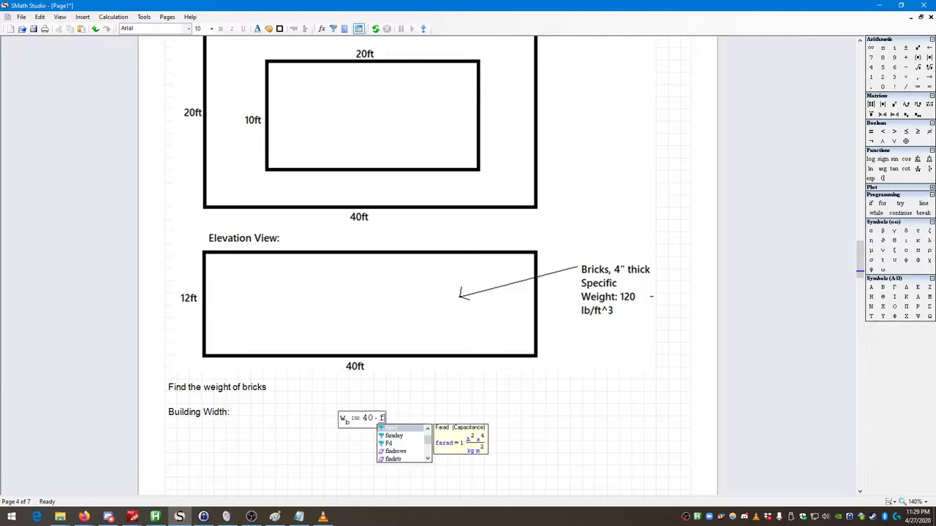
key("BackSpace")
key("BackSpace")
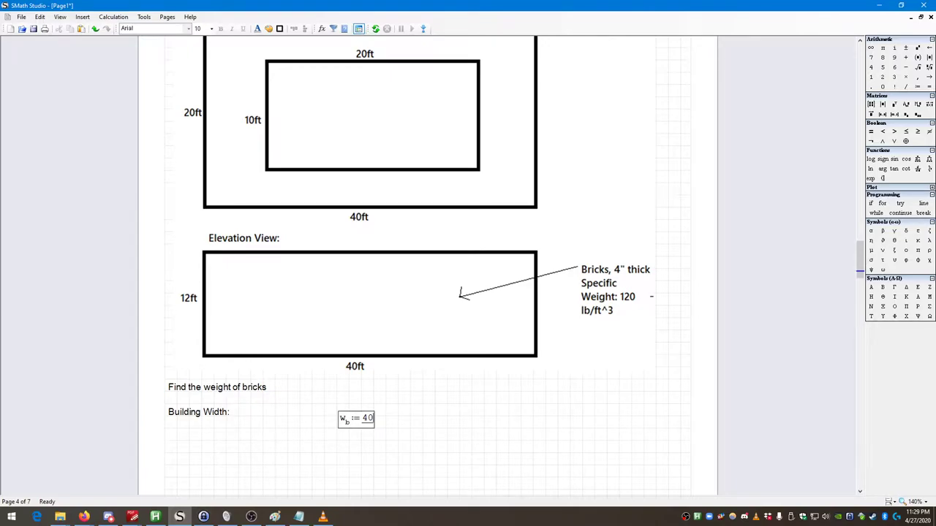
type("ft")
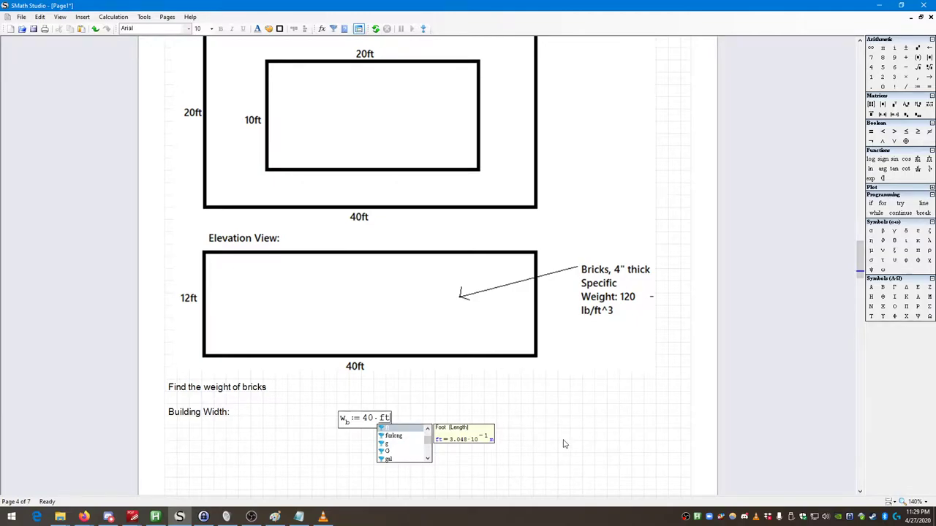
key("Return")
left_click(439, 459)
left_click(383, 424)
scroll(395, 462, "up", 1)
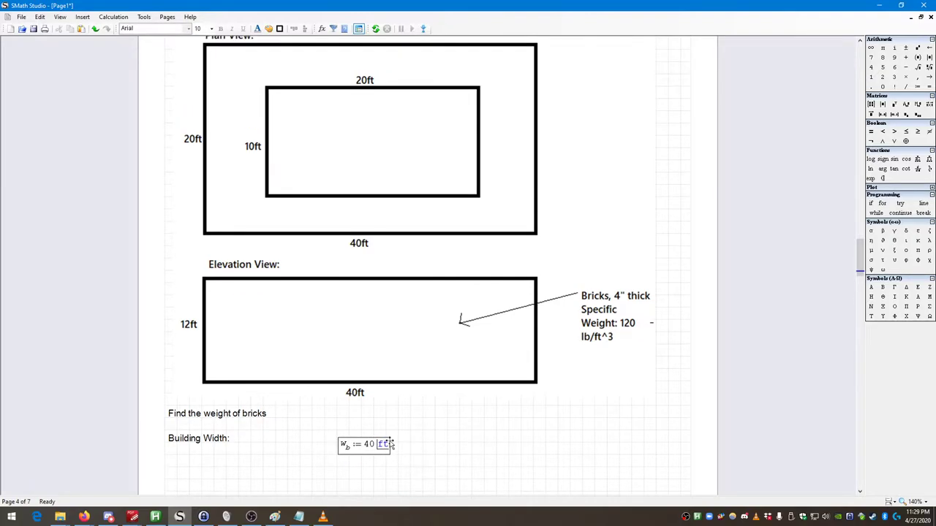
scroll(391, 465, "up", 2)
scroll(391, 470, "down", 2)
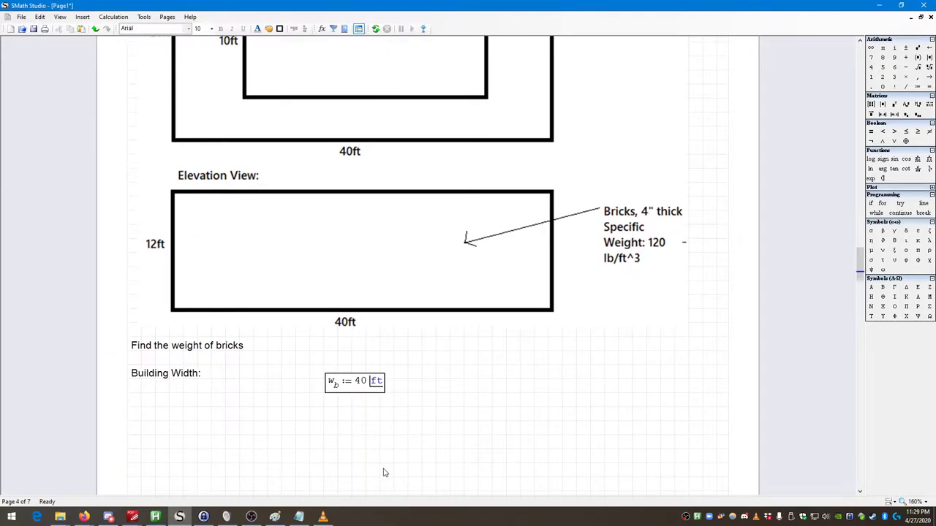
left_click_drag(432, 410, 355, 372)
Enter w with subscript b in a new region beside its definition and delete that region
left_click(419, 377)
type("w.b")
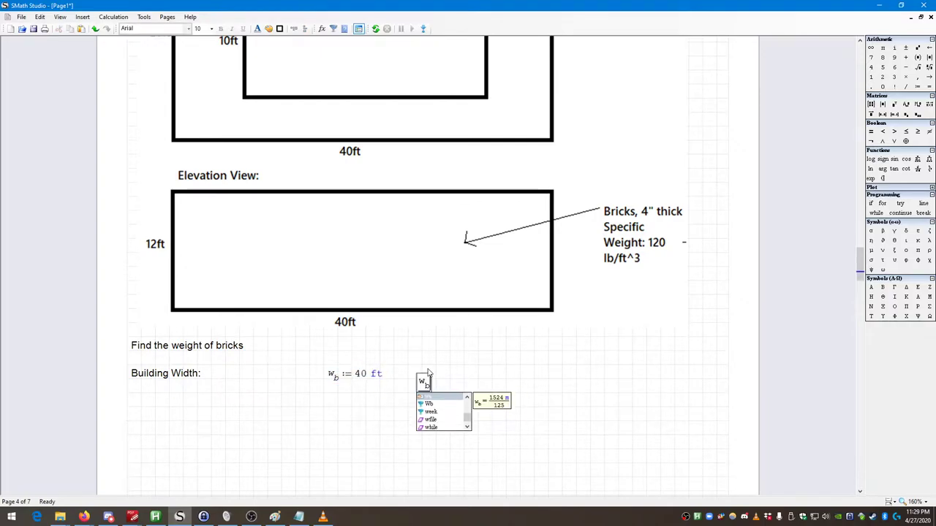
key("Escape")
left_click(474, 396)
left_click_drag(483, 401, 415, 374)
key("Delete")
left_click(411, 374)
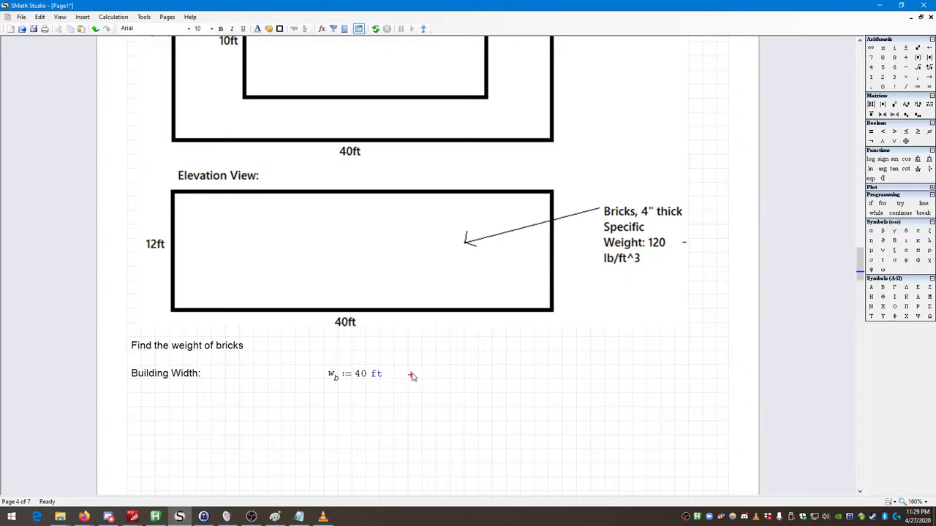
right_click(687, 516)
left_click(697, 510)
left_click(474, 416)
left_click(416, 376)
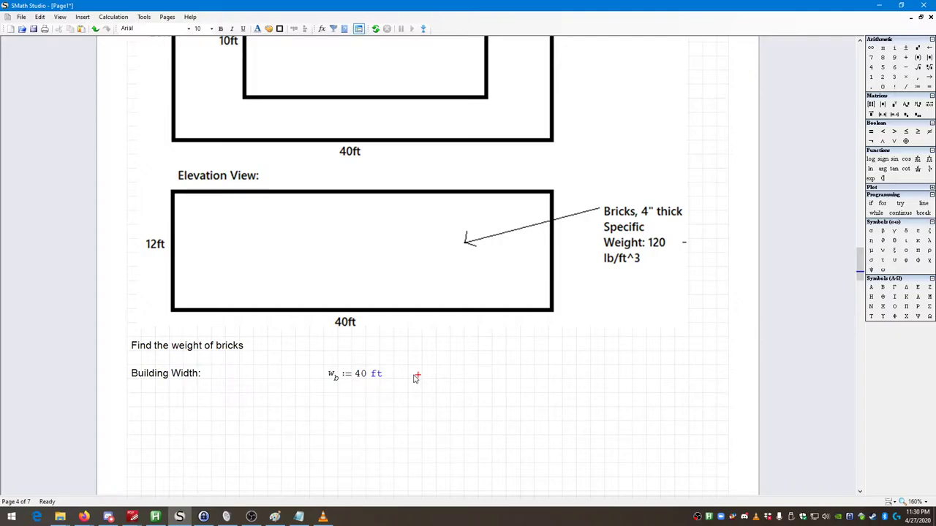
Add the label "Courtyard Width:" beneath "Building Width:" and place the insertion point beside it, under the w_b definition
left_click(130, 395)
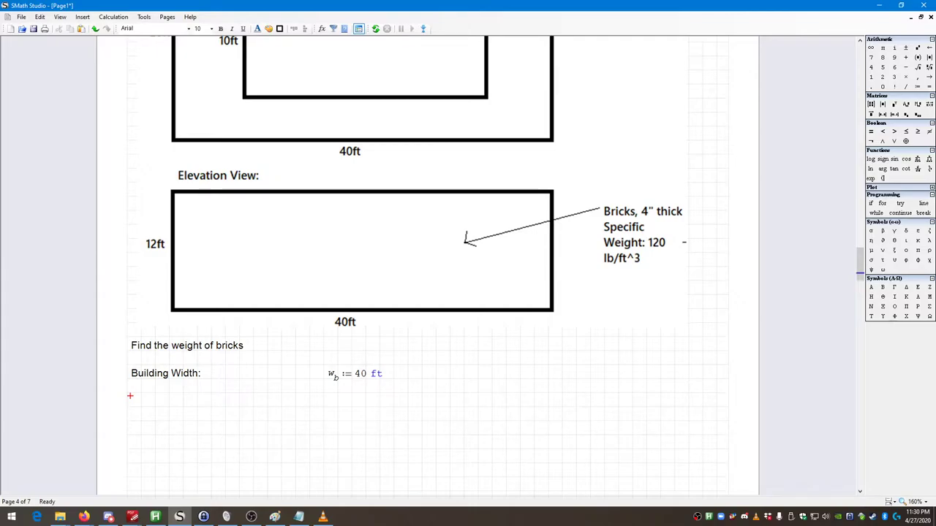
key("quotedbl")
type("Courtyard Wi")
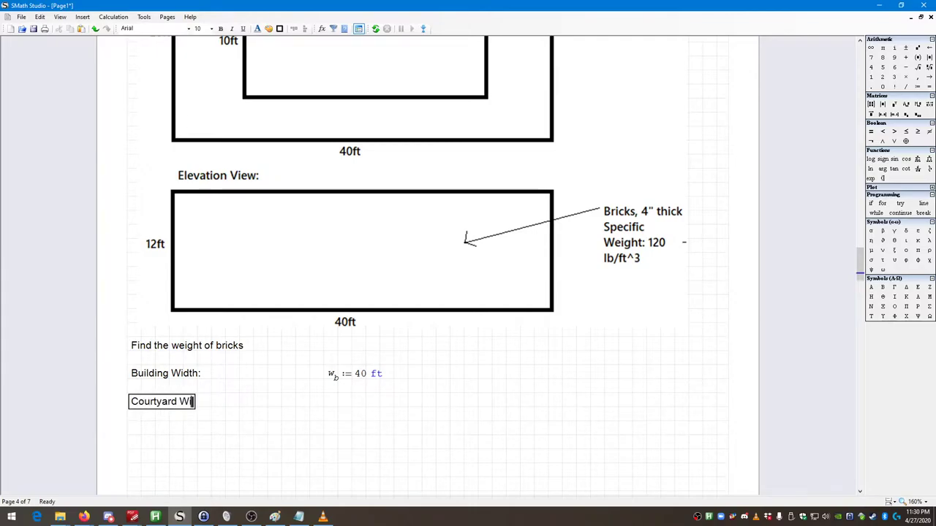
type("dth:")
left_click(193, 423)
left_click_drag(235, 431, 199, 404)
key("Down")
left_click(331, 399)
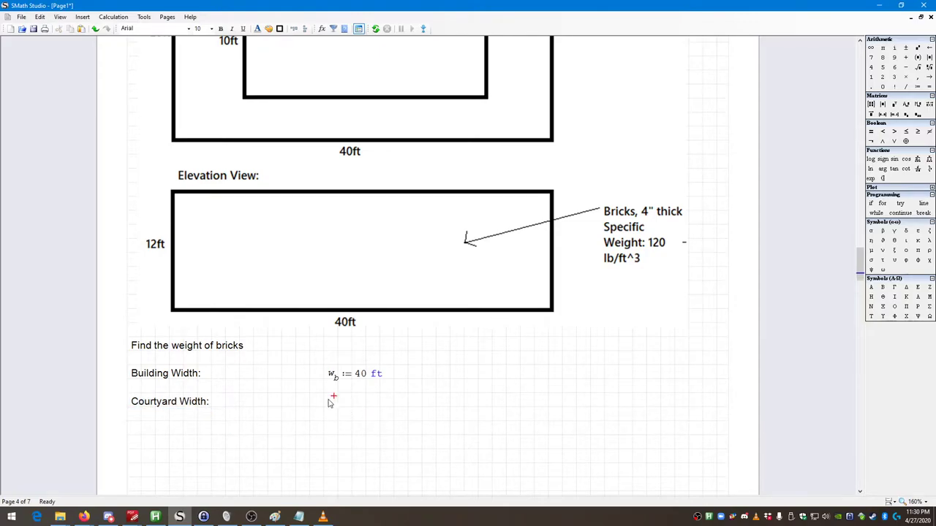
Define the variable w with subscript c as 10 ft beside the "Courtyard Width:" label
type("w.c")
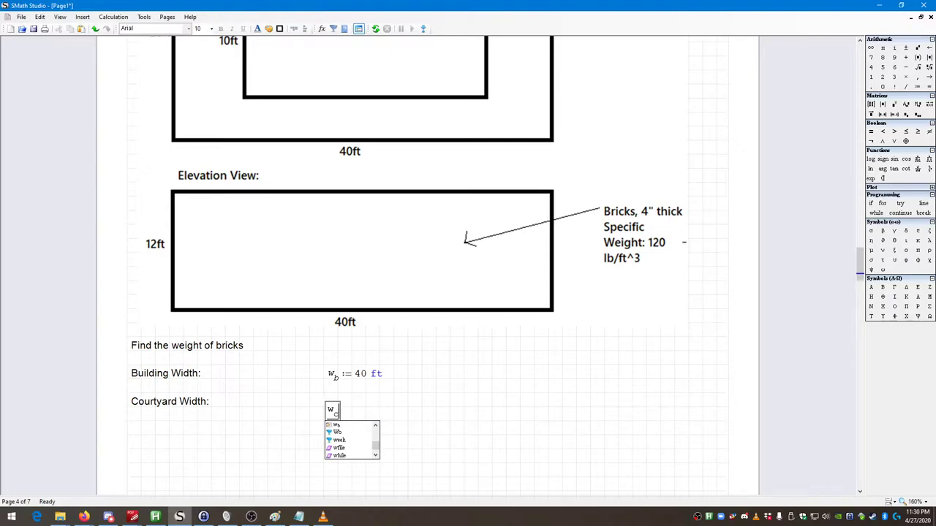
type(":")
type("10*ft")
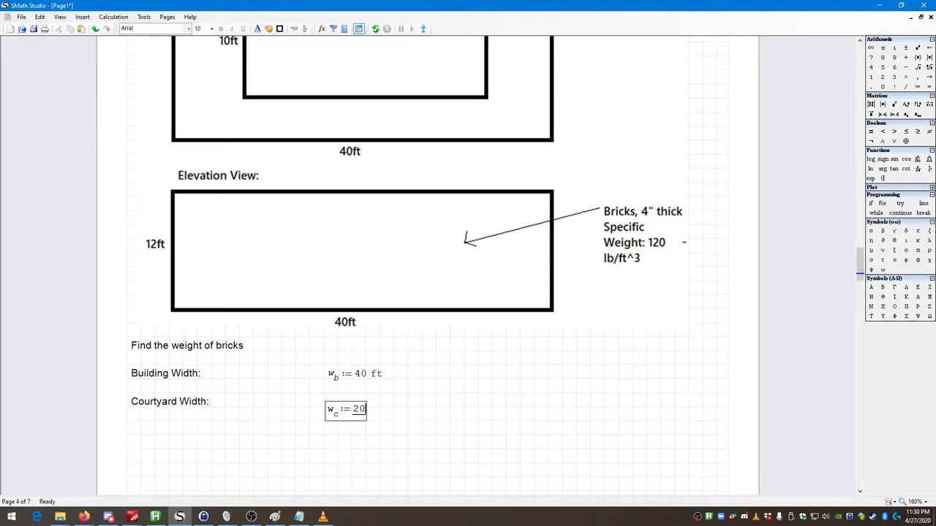
key("Return")
key("Return")
Correct the w_b definition beside "Building Width:" to 20 ft and check it against the plan view
scroll(294, 386, "up", 1)
scroll(296, 392, "up", 1)
scroll(329, 402, "down", 1)
left_click(358, 414)
key("BackSpace")
type("2")
left_click(417, 436)
scroll(302, 432, "up", 1)
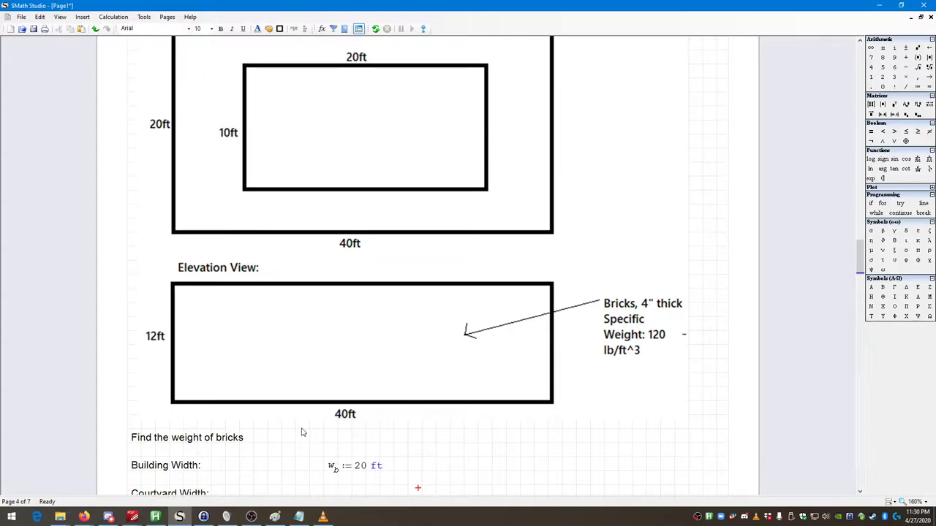
scroll(302, 432, "up", 1)
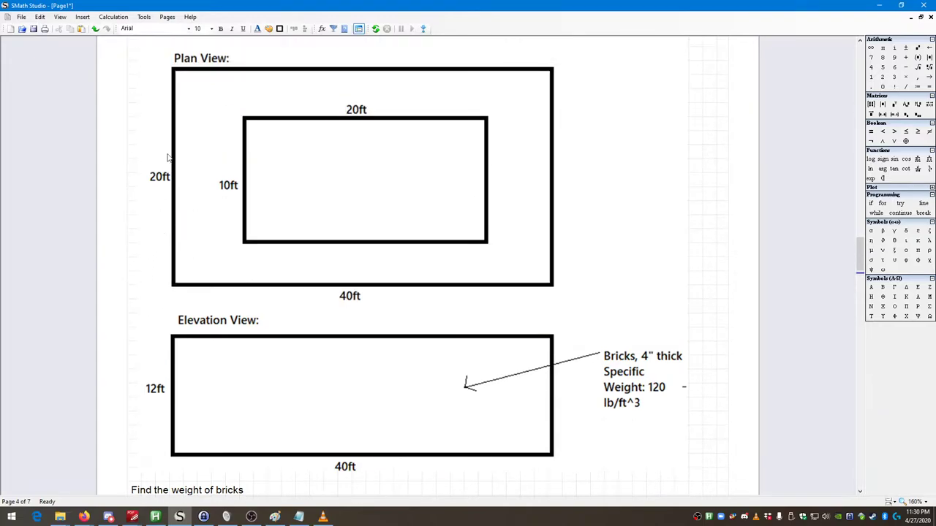
scroll(175, 442, "down", 3)
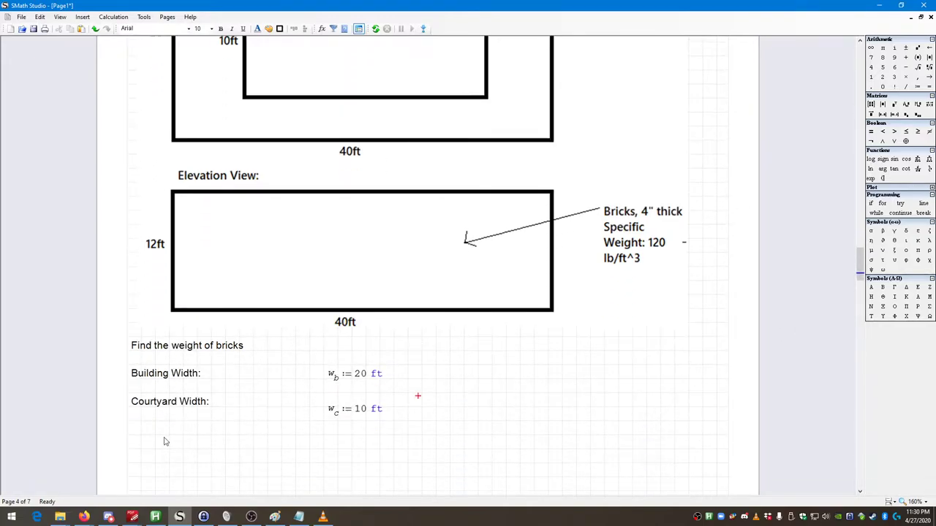
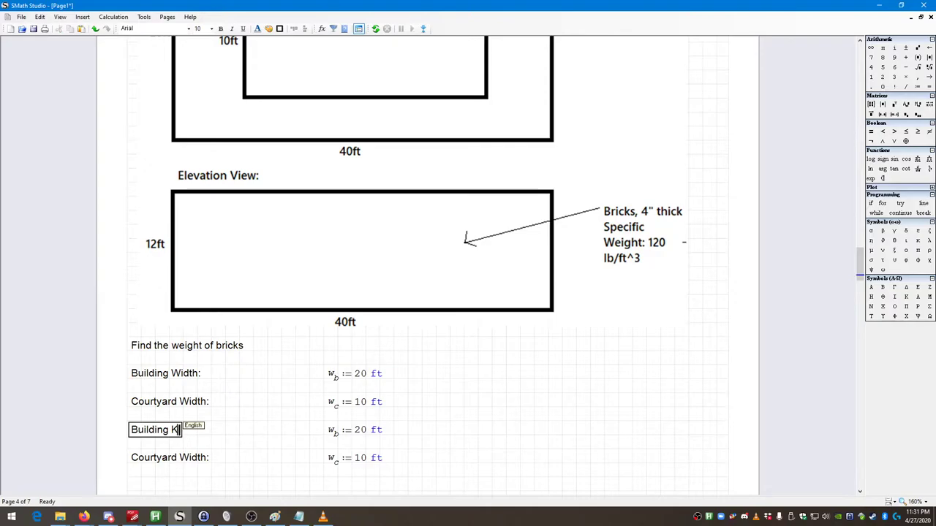
Relabel the two duplicated rows beneath "Courtyard Width:" as "Building Length:" and "Courtyard Length:"
type("ength:")
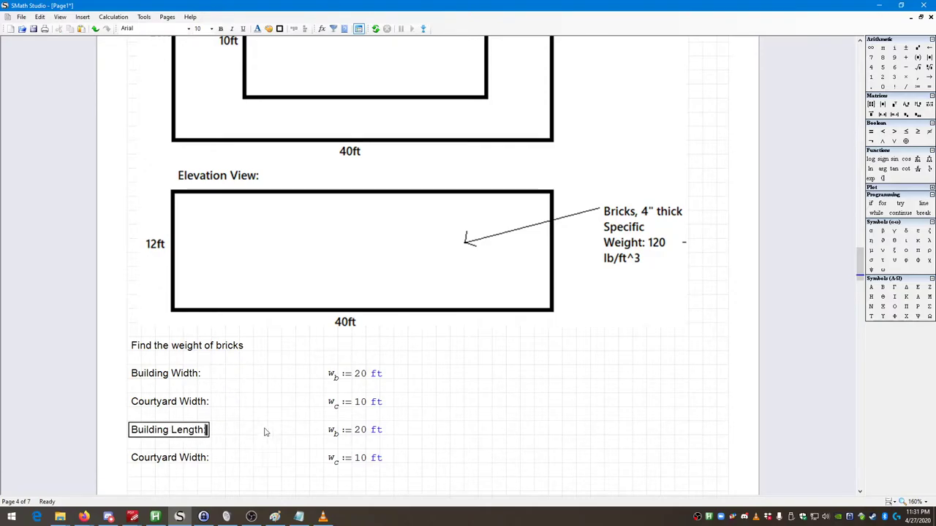
left_click(209, 459)
left_click_drag(210, 459, 178, 458)
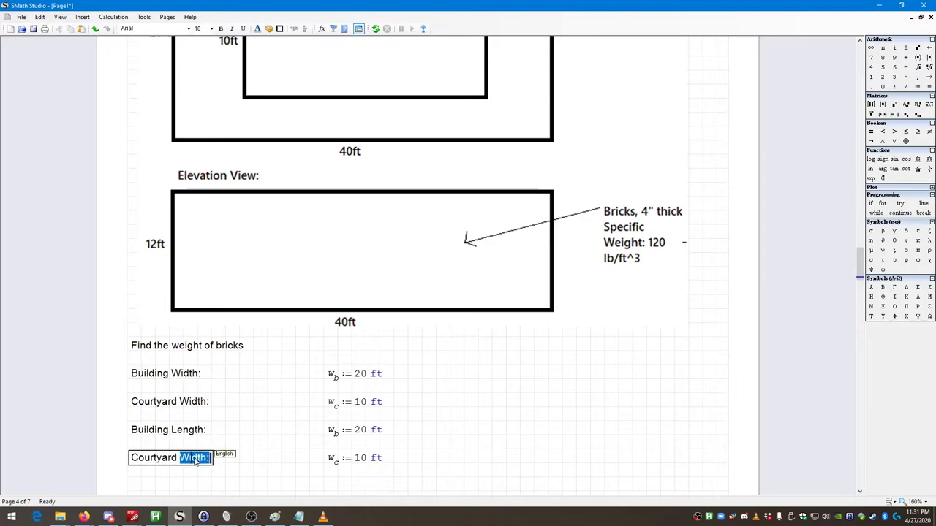
type("LE")
key("BackSpace")
type("ength")
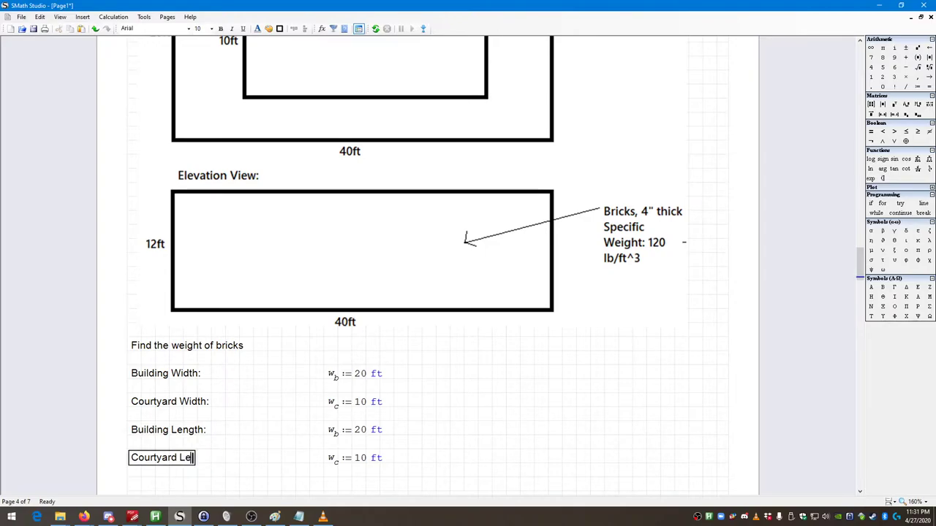
left_click(271, 410)
left_click(211, 458)
type(":")
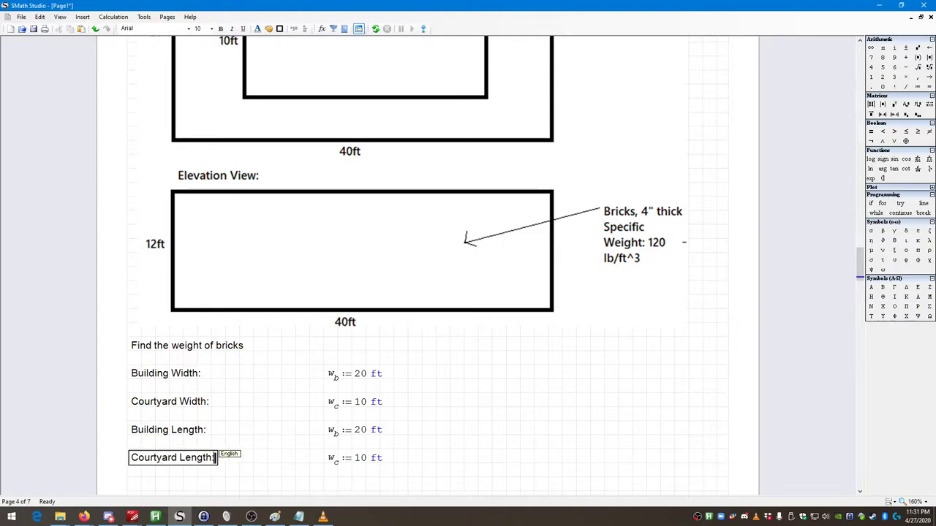
Change the definition beside "Building Length:" to the variable l with subscript b, equal to 40 ft
left_click(332, 431)
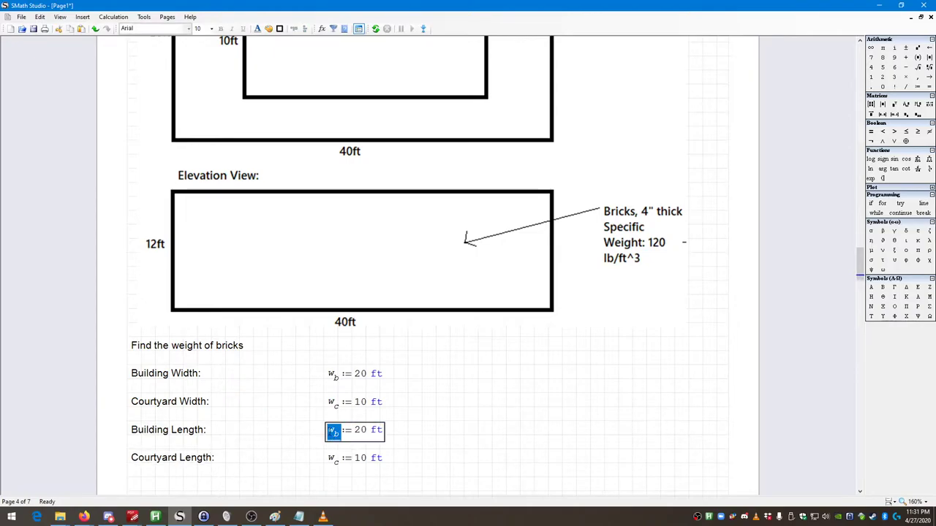
left_click(474, 444)
mouse_move(333, 437)
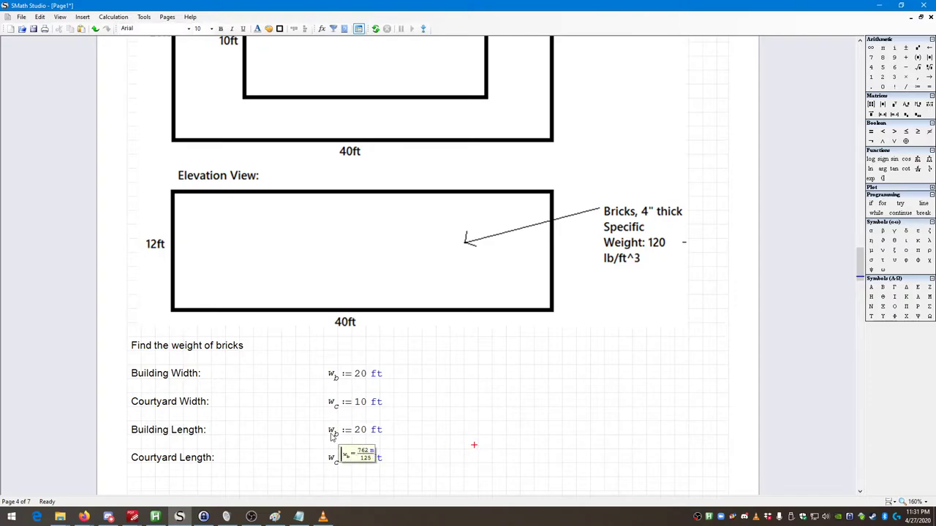
double_click(331, 433)
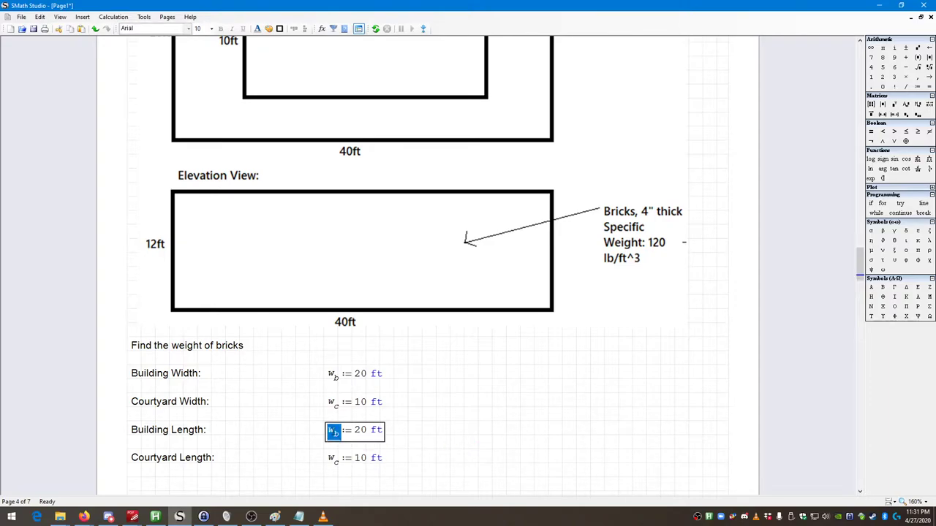
left_click(331, 433)
type("l")
key("Delete")
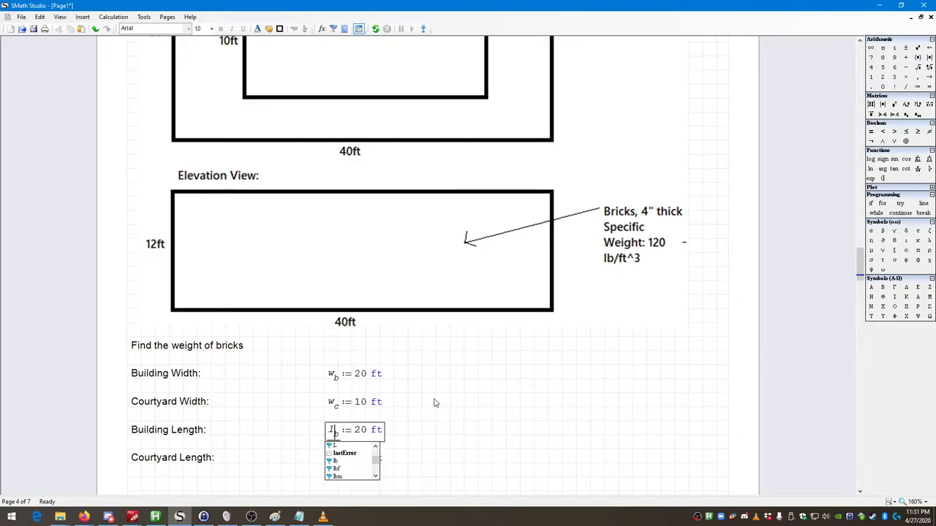
left_click(368, 431)
key("Left")
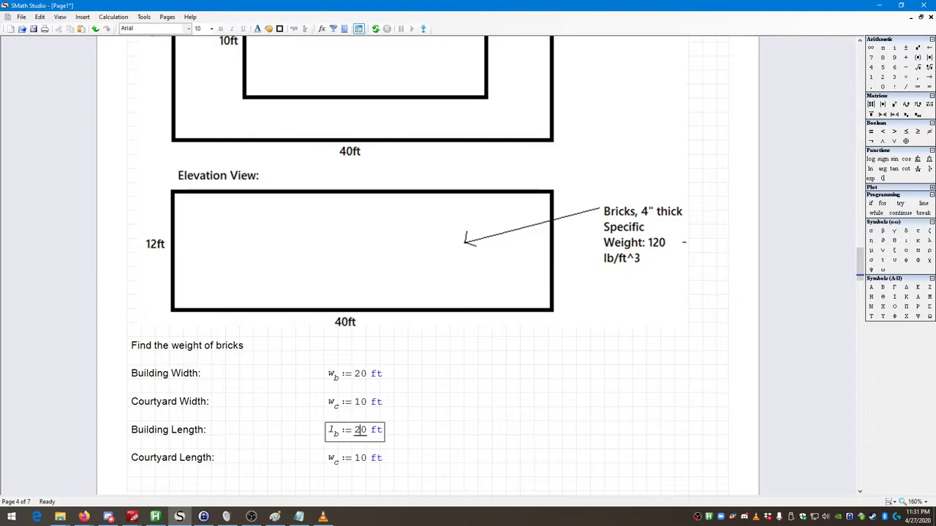
type("4")
left_click(473, 424)
Change the definition beside "Courtyard Length:" to the variable l with subscript c, equal to 20 ft
scroll(404, 378, "up", 3)
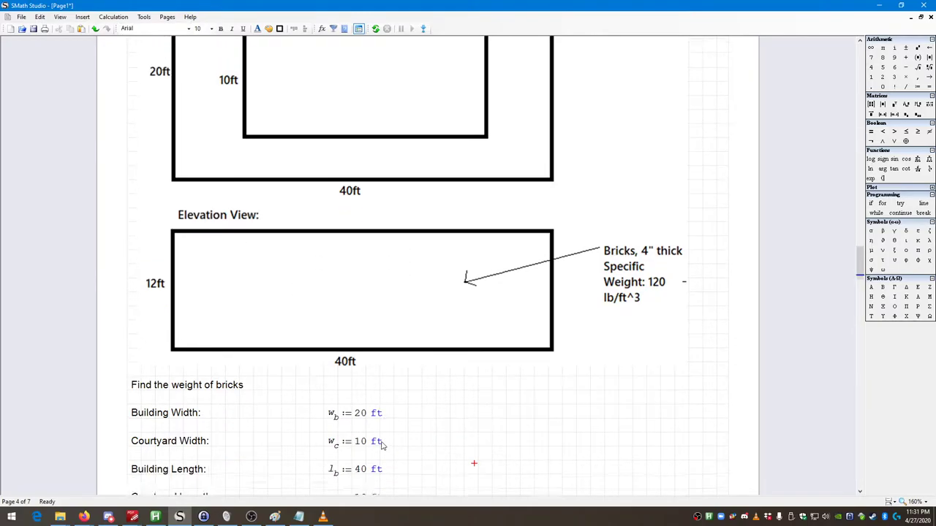
scroll(381, 451, "down", 4)
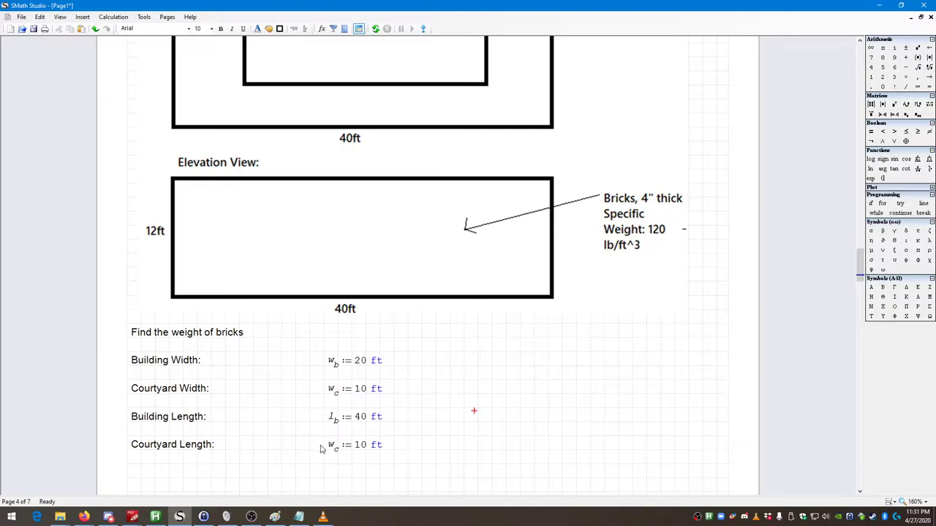
scroll(314, 416, "up", 2)
scroll(329, 263, "up", 3)
scroll(297, 463, "down", 5)
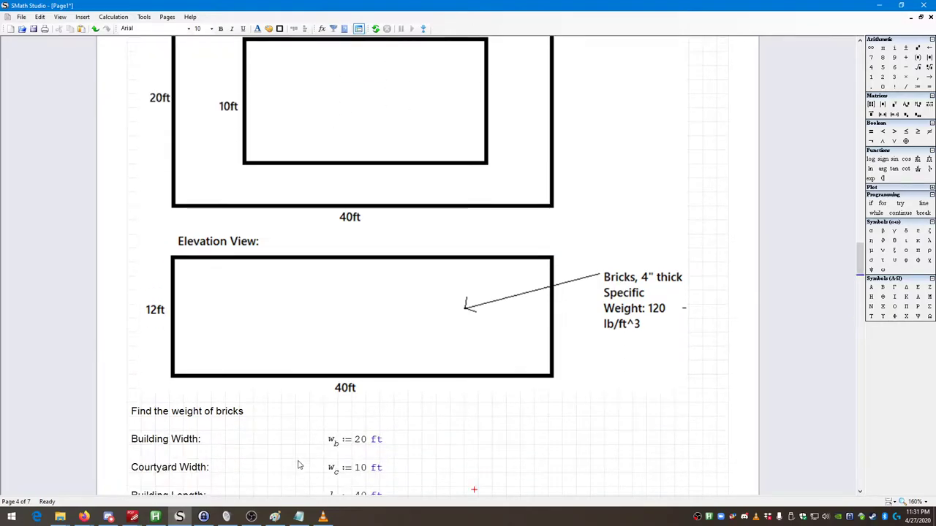
left_click(334, 459)
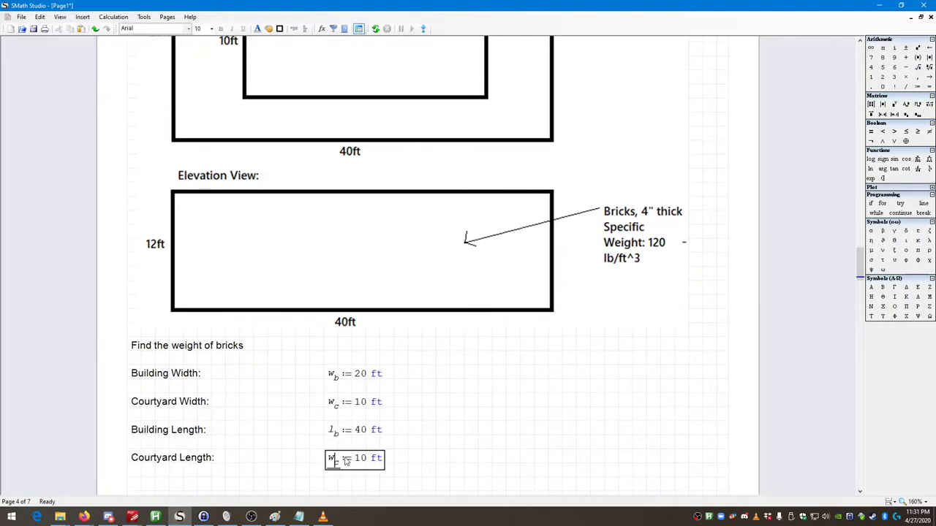
key("BackSpace")
type("l")
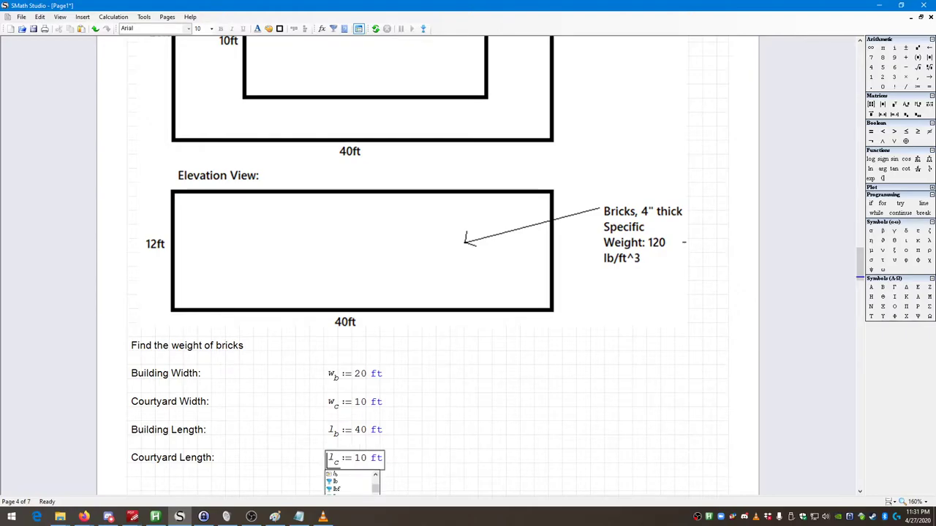
left_click(424, 452)
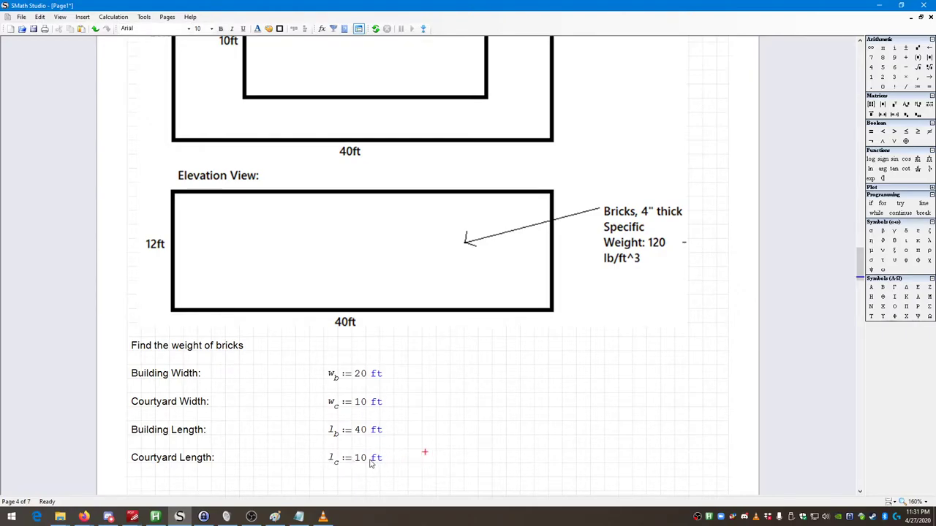
double_click(368, 462)
type("20")
left_click(445, 403)
Compare the width and length definitions with the building and courtyard dimensions in the plan view
scroll(452, 411, "up", 2)
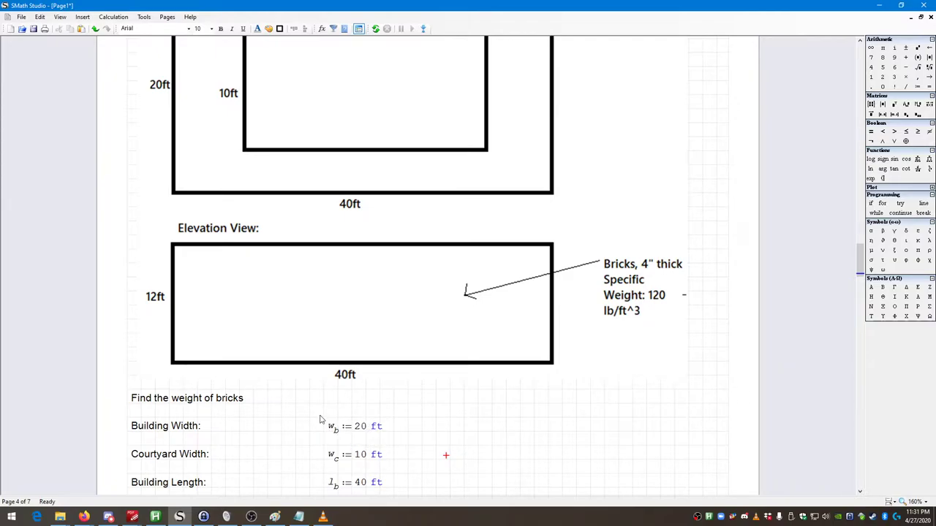
scroll(197, 256, "up", 4)
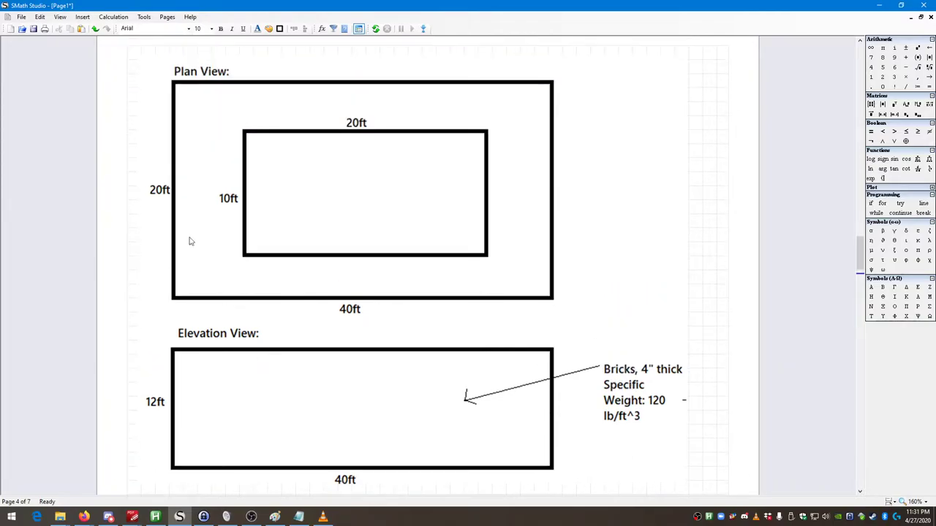
scroll(226, 426, "down", 6)
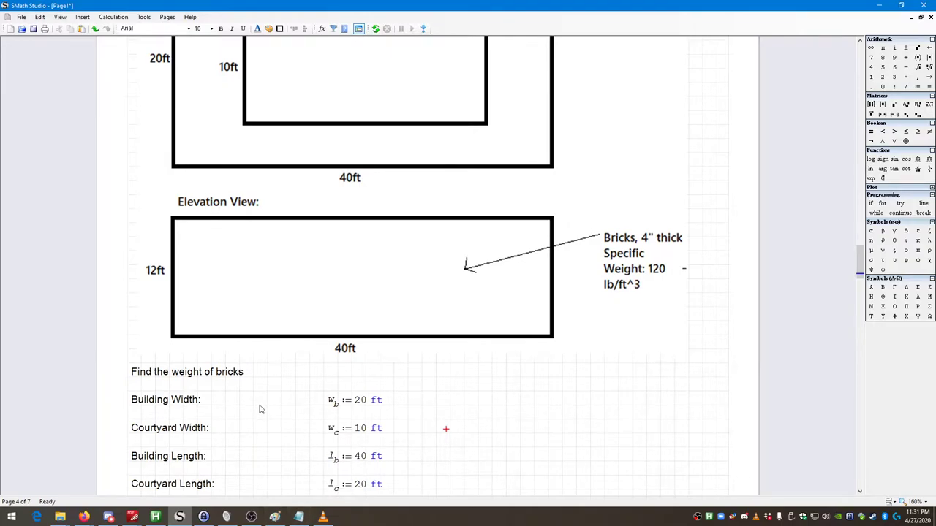
scroll(307, 424, "up", 2)
scroll(333, 428, "up", 1)
scroll(285, 309, "down", 2)
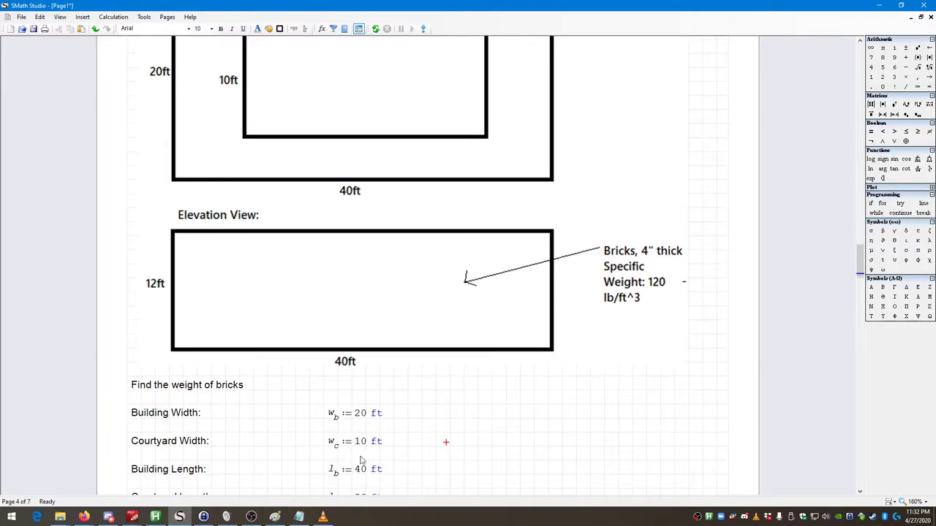
scroll(273, 190, "down", 2)
scroll(584, 280, "up", 3)
scroll(583, 280, "down", 2)
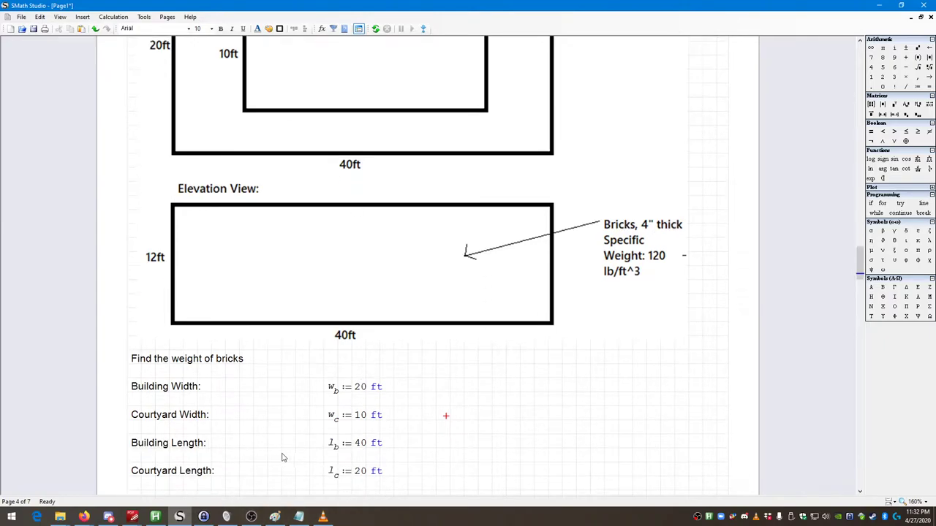
scroll(282, 455, "up", 3)
scroll(286, 453, "up", 2)
scroll(330, 328, "down", 7)
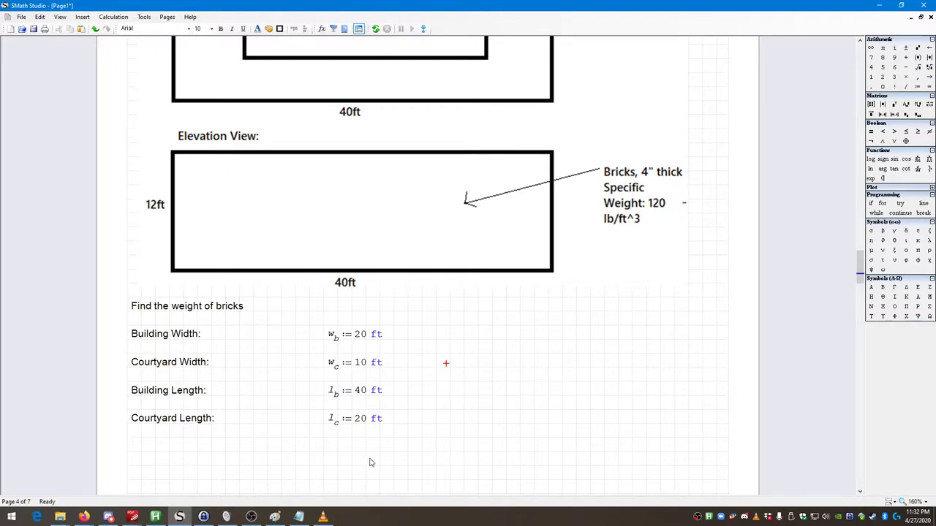
Add the text label "Height:" beneath "Courtyard Length:"
left_click(131, 442)
key("quotedbl")
type("Height:")
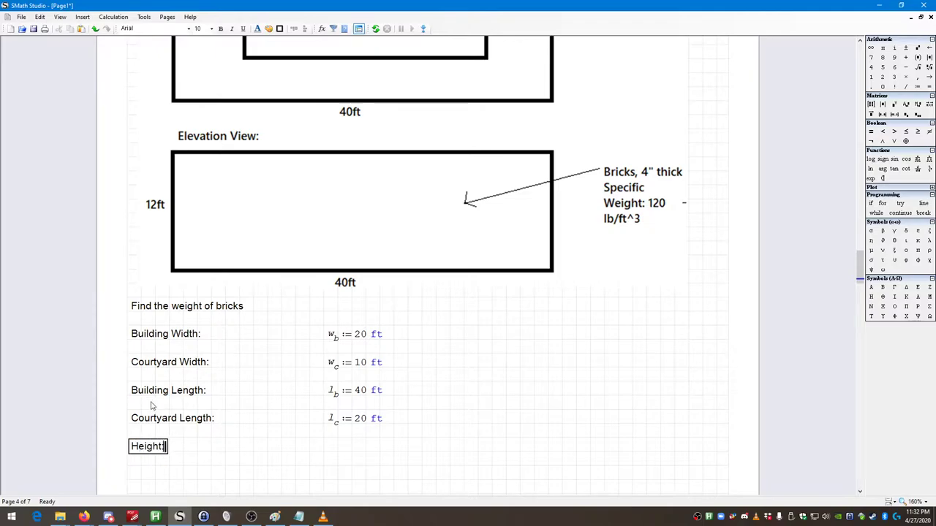
Check the building height in the elevation view and define the variable h as 12 ft beside the "Height:" label
left_click(372, 394)
scroll(213, 352, "up", 2)
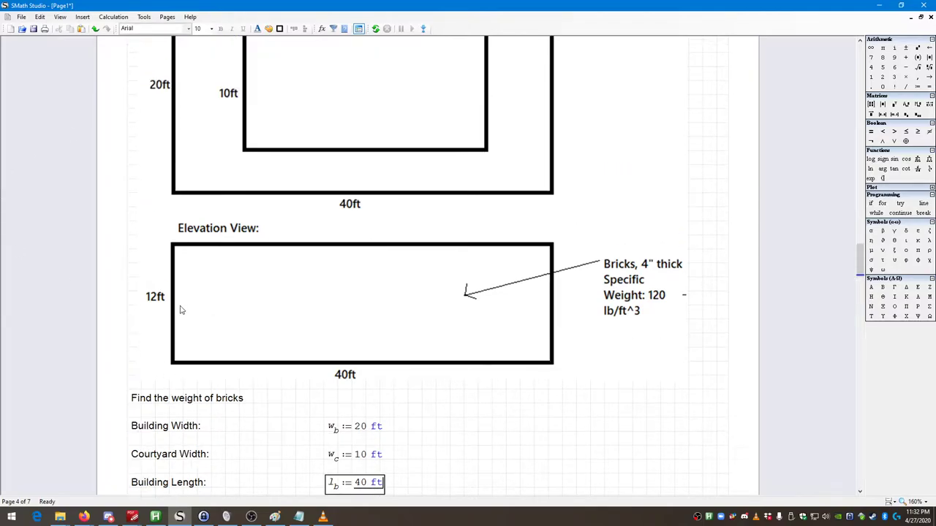
scroll(184, 307, "up", 1)
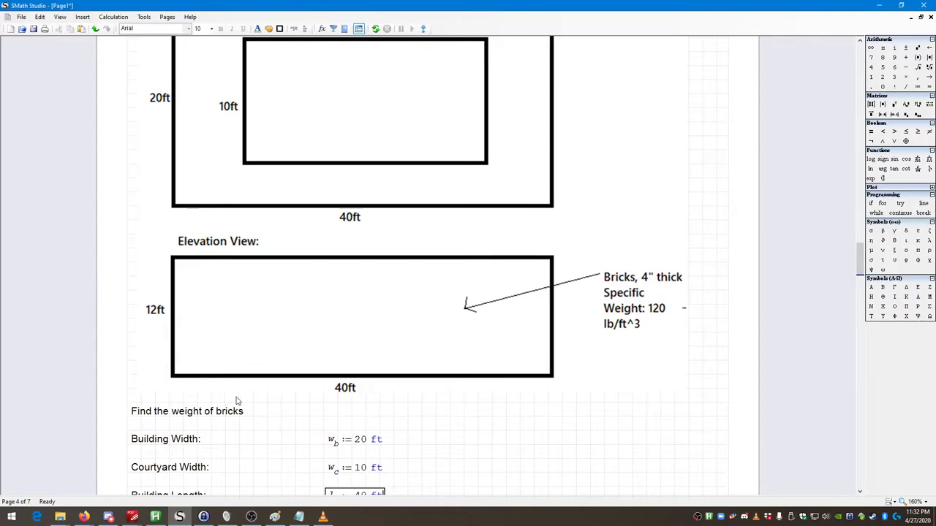
scroll(229, 395, "down", 3)
scroll(227, 408, "down", 1)
left_click(219, 455)
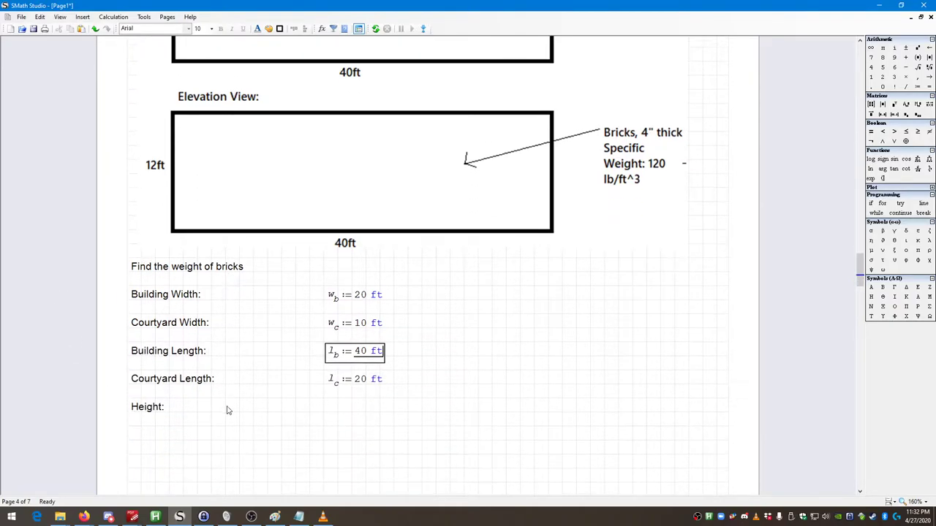
left_click_drag(186, 435, 124, 401)
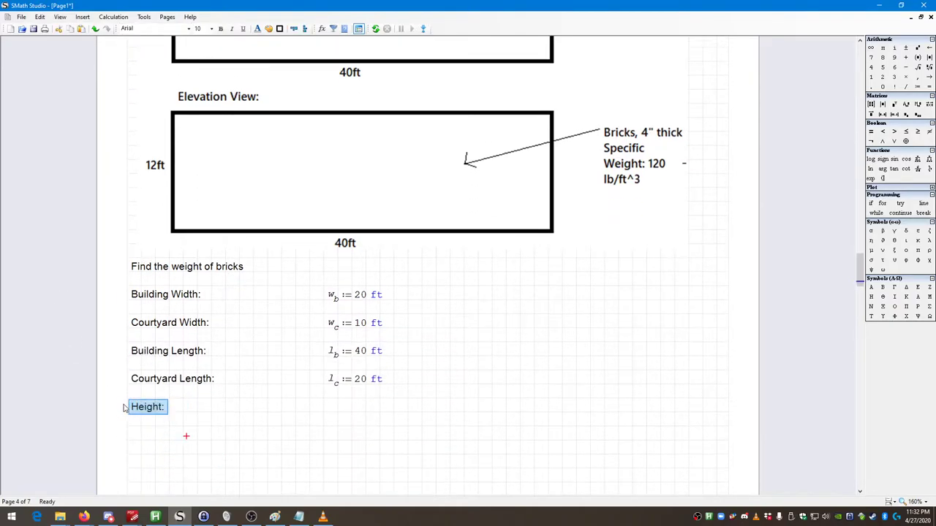
left_click(333, 403)
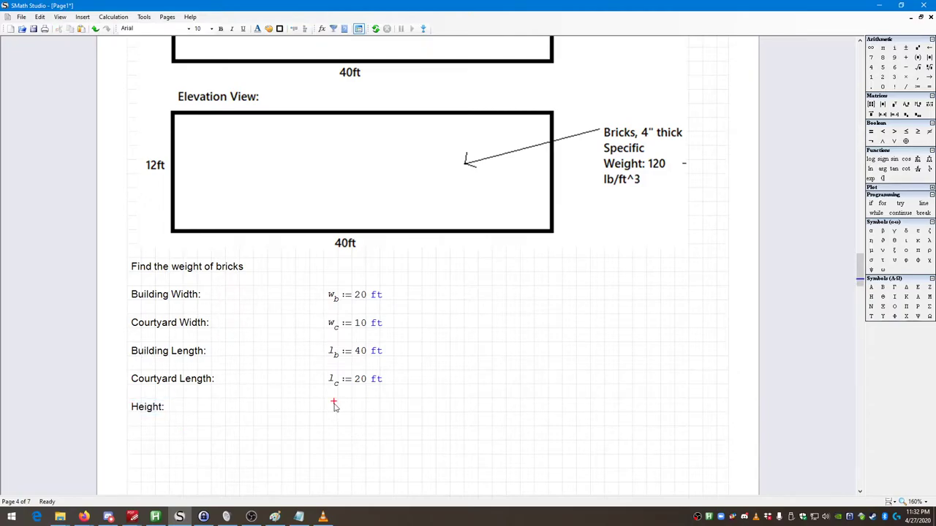
type("h := ")
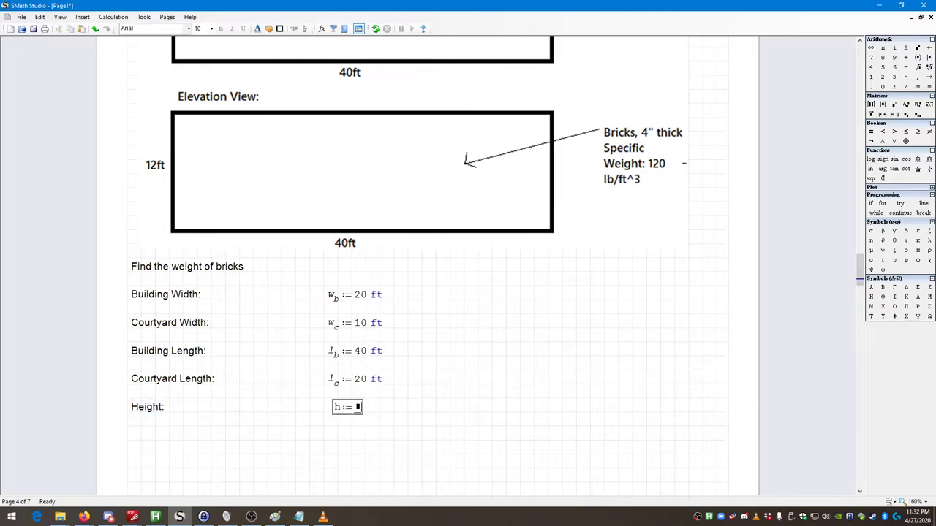
type("12 ft")
key("Return")
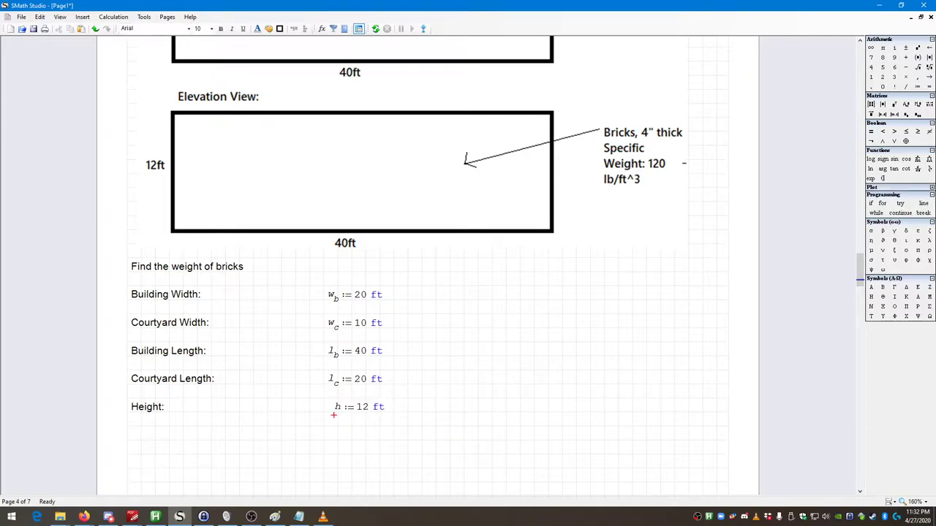
Delete the height definition and re-enter h as 12 ft beside "Height:", aligned with the definitions above
left_click_drag(336, 398, 431, 436)
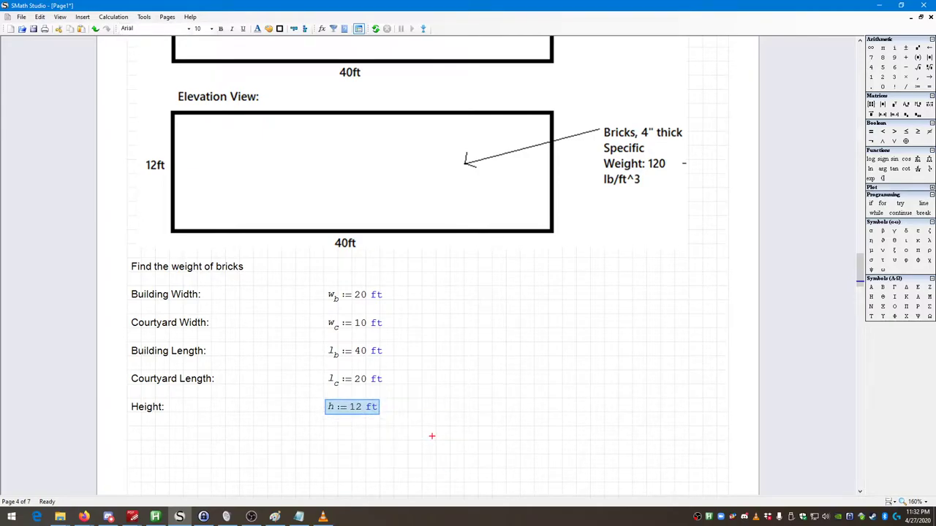
key("Delete")
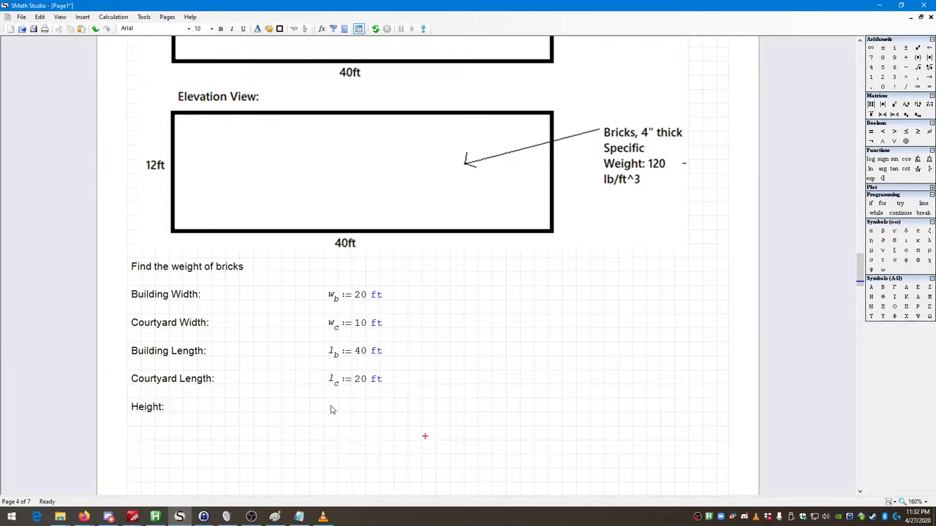
type("h")
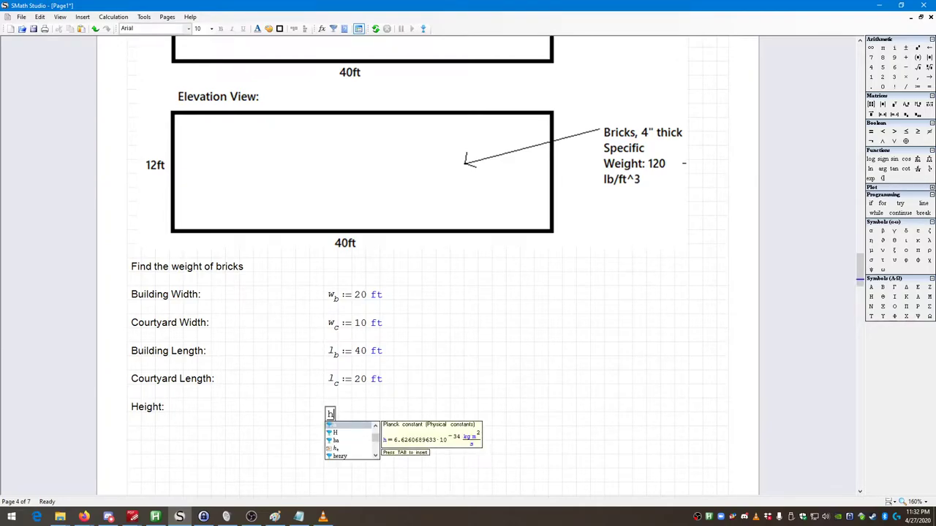
key("BackSpace")
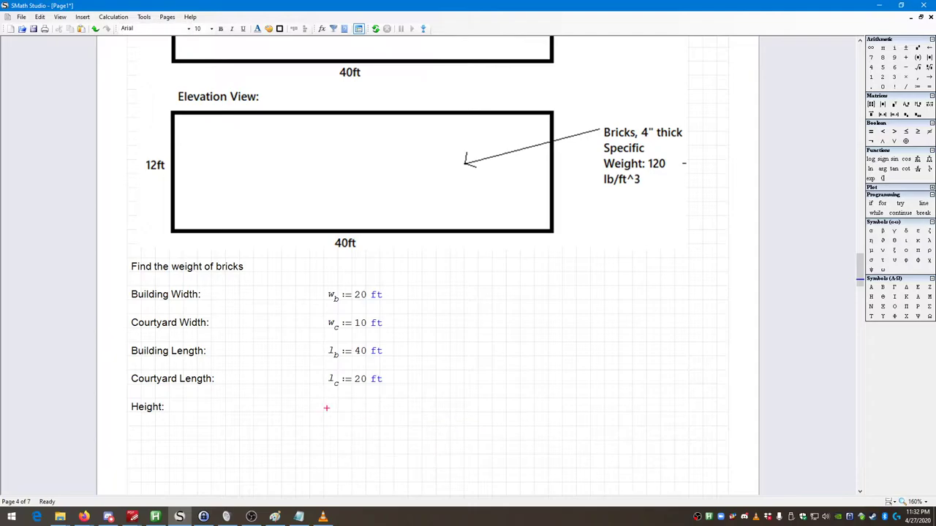
type("h ")
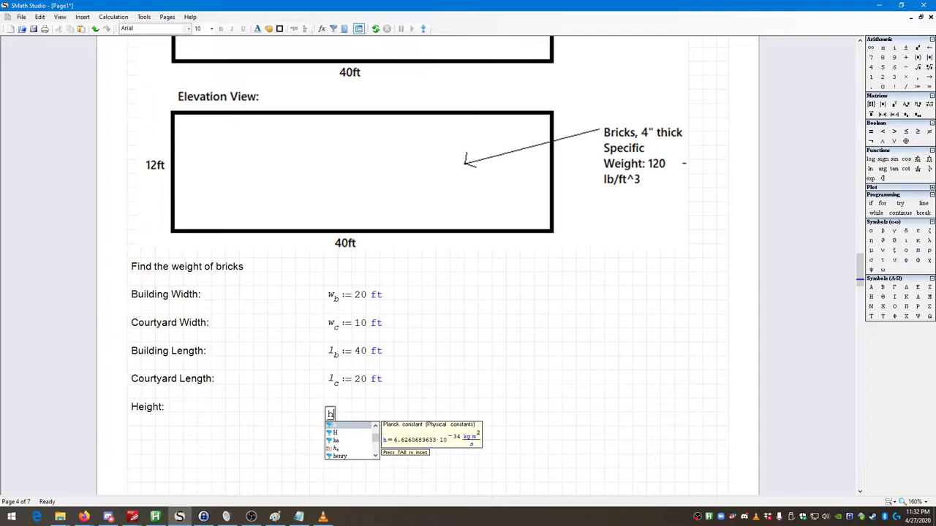
type(":=")
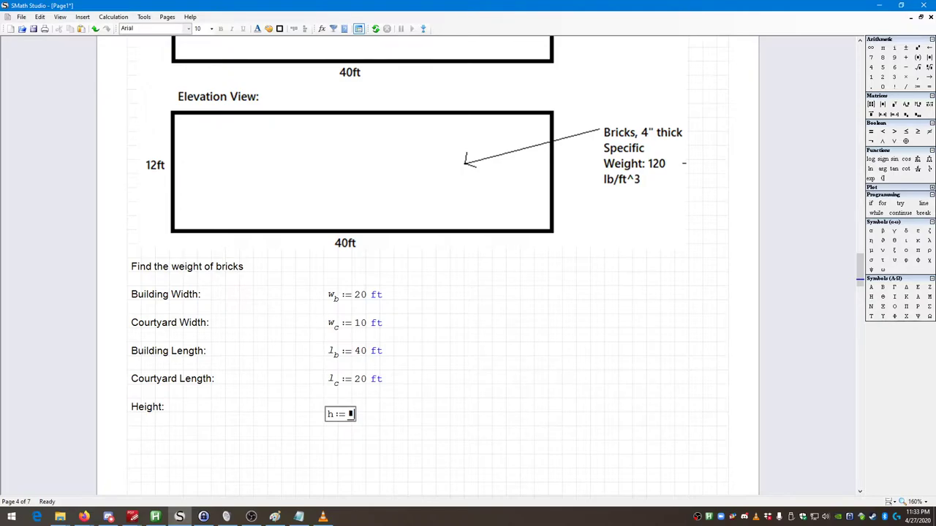
type("12")
type("*ft")
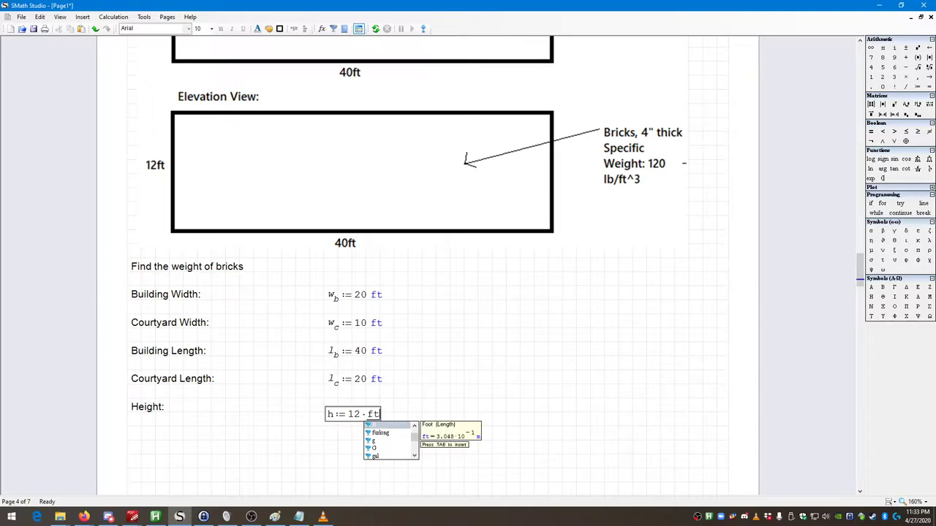
key("Tab")
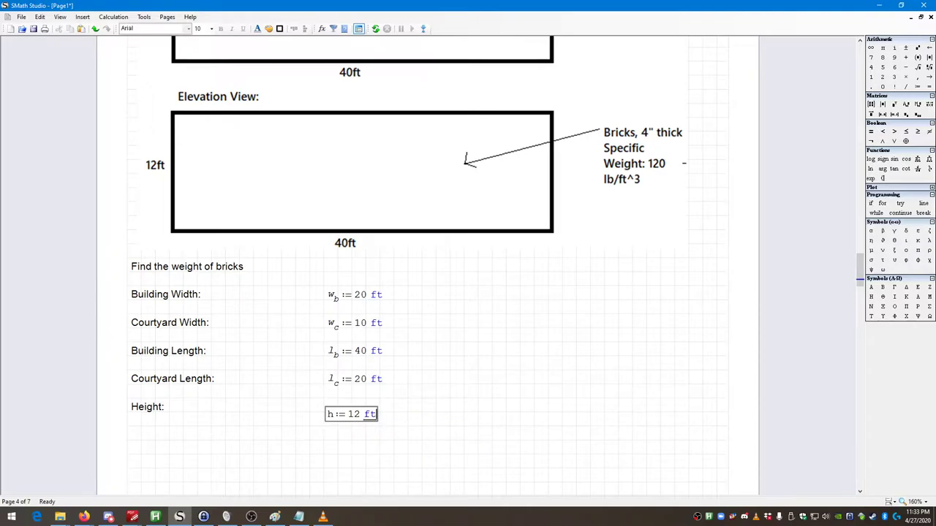
left_click(426, 451)
left_click_drag(488, 472, 328, 419)
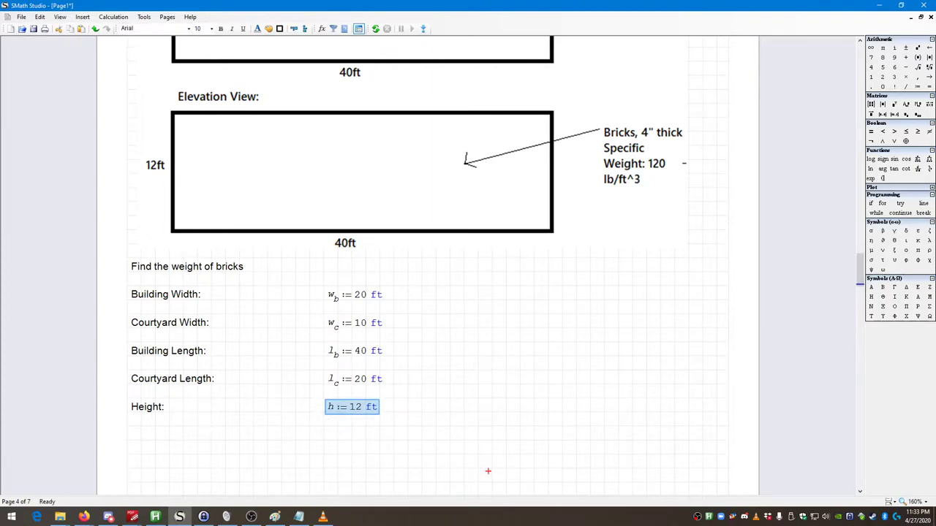
Insert a blank row above "Building Width:" and add the text heading "Building Dimensions:" there
left_click(139, 281)
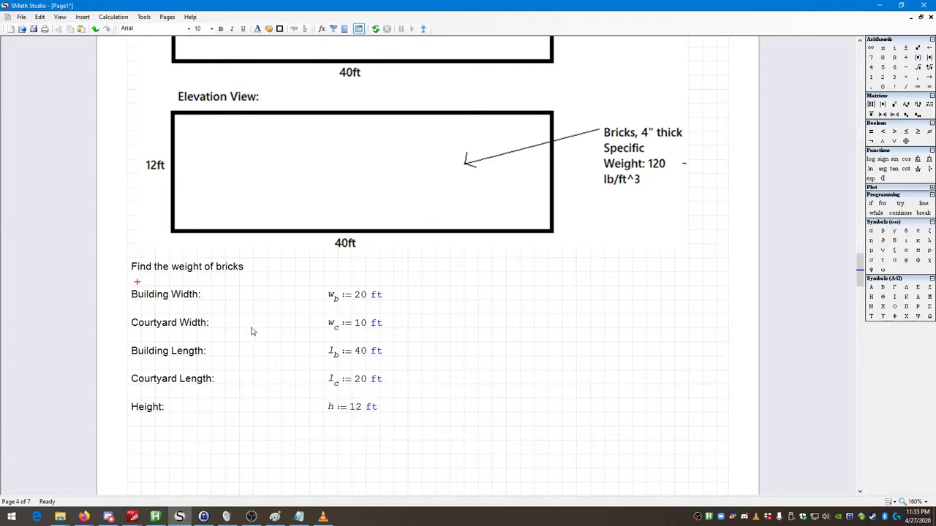
key("Return")
left_click(131, 290)
key("quotedbl")
type("Th")
key("BackSpace")
key("BackSpace")
key("BackSpace")
key("quotedbl")
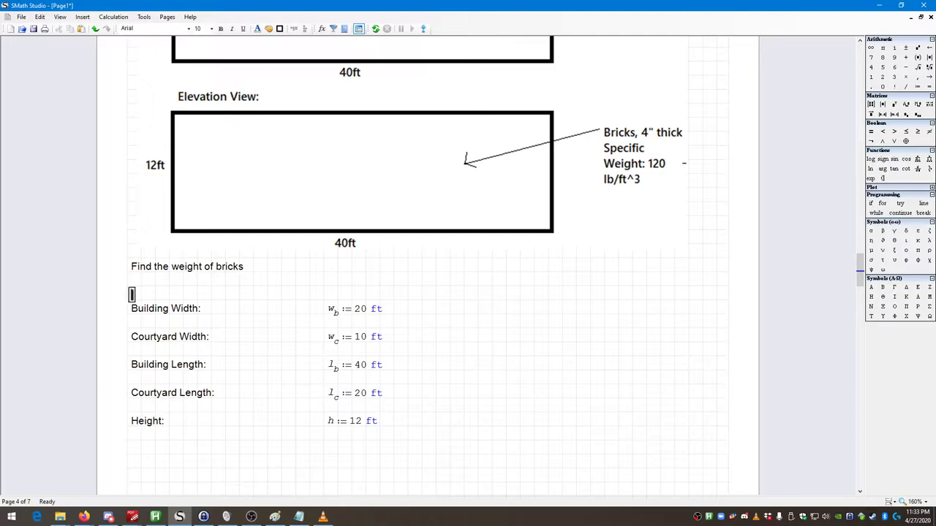
type("Building Di")
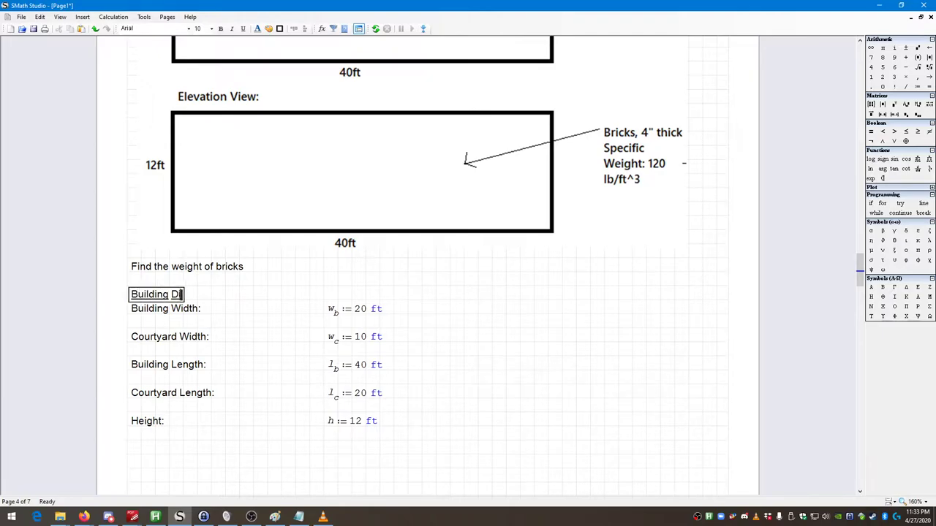
type("mensions")
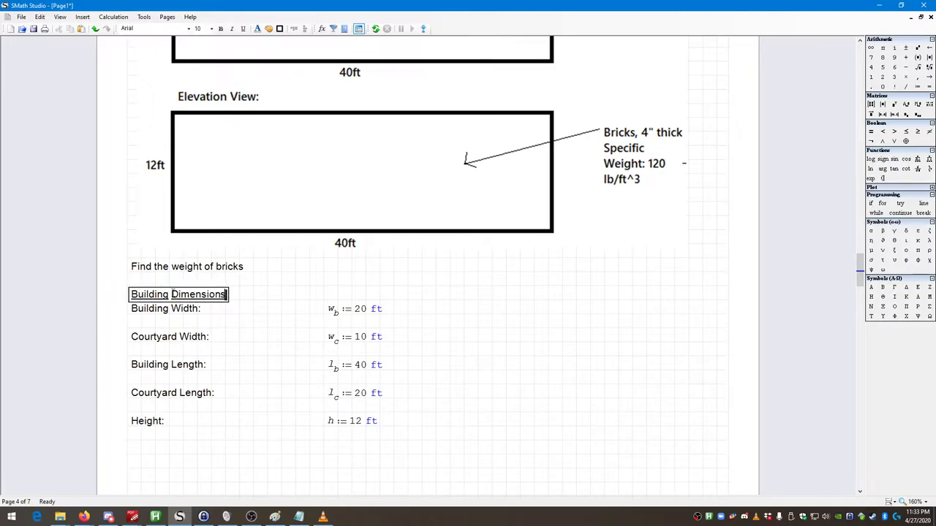
type(":")
left_click(232, 353)
Format the whole "Building Dimensions:" heading in italics, without bold
left_click(228, 295)
key("ctrl+shift+Left")
key("ctrl+shift+Left")
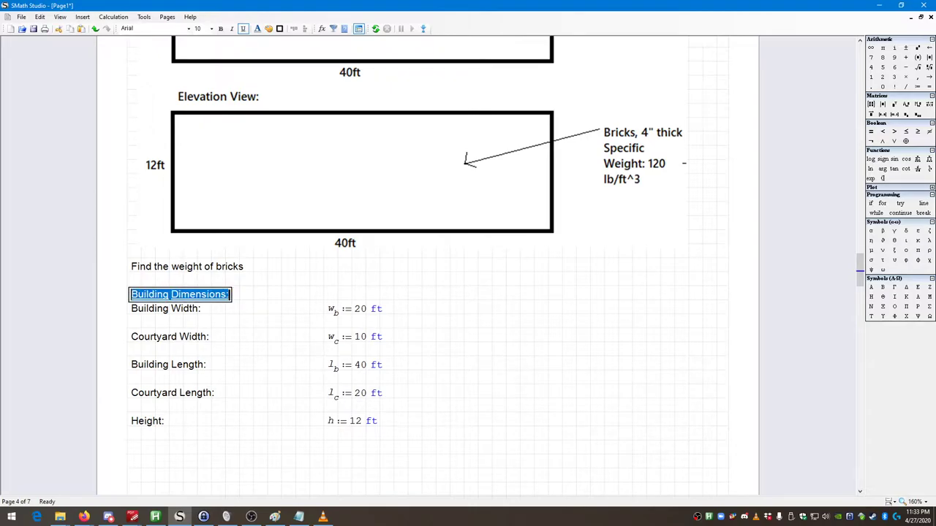
key("ctrl+b")
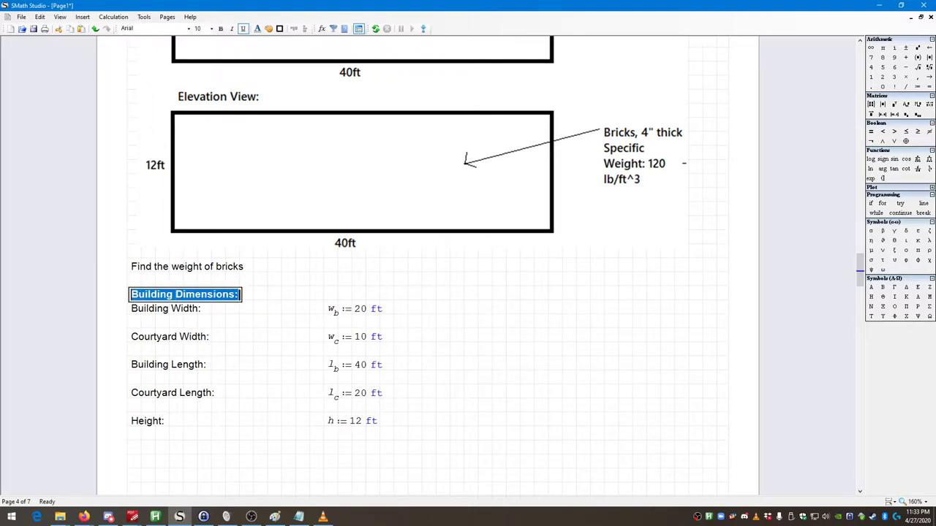
key("ctrl+b")
key("ctrl+i")
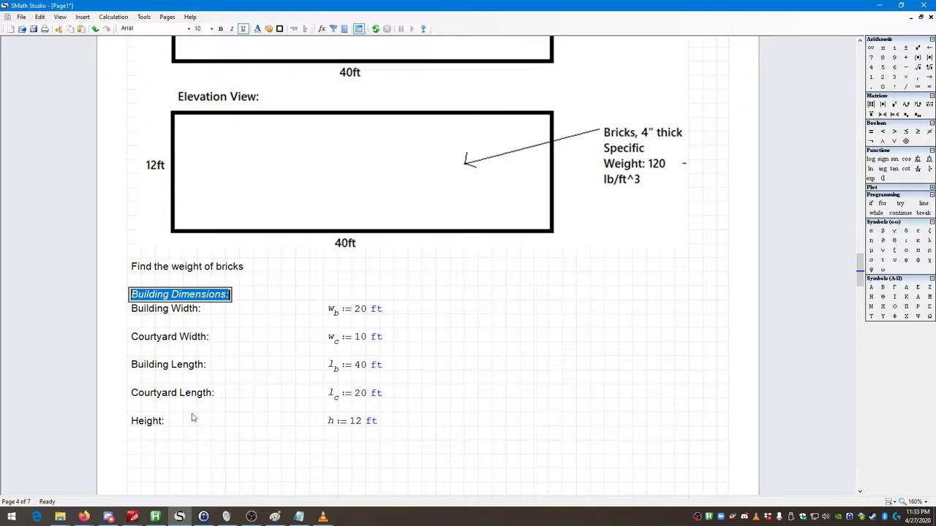
left_click(256, 412)
left_click(121, 444)
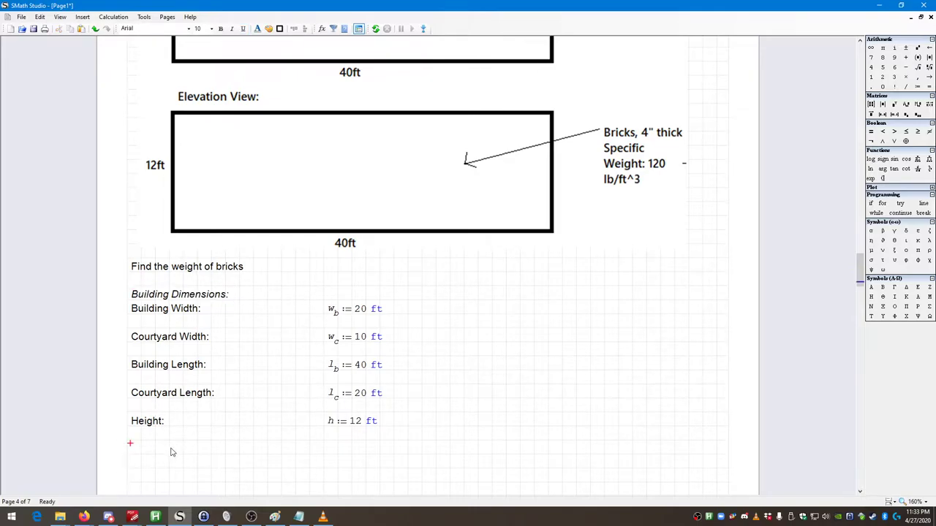
scroll(169, 449, "down", 1)
left_click_drag(265, 290, 229, 282)
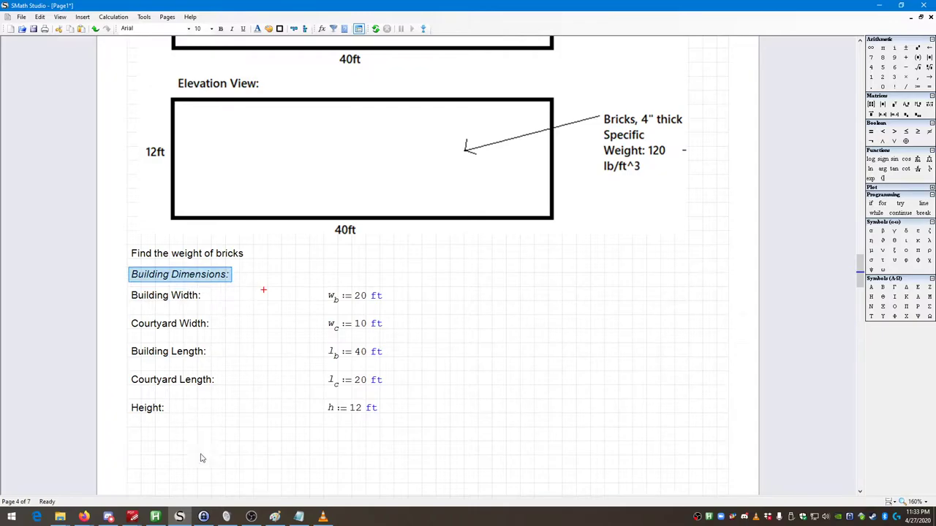
left_click(129, 432)
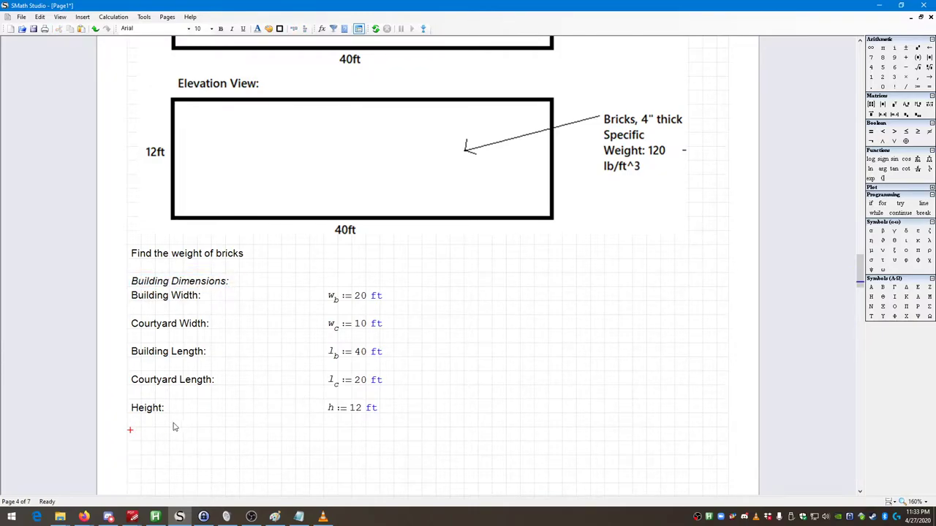
key("quotedbl")
key("Escape")
key("Down")
Extend the italic heading above the dimension list to read "Building Dimensions/Inputs:"
left_click(220, 282)
type("(")
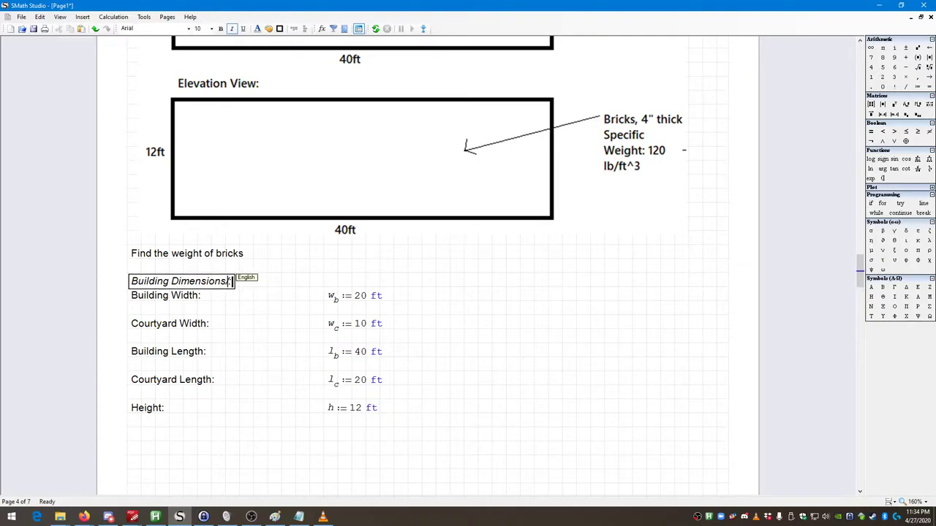
type("Inputs")
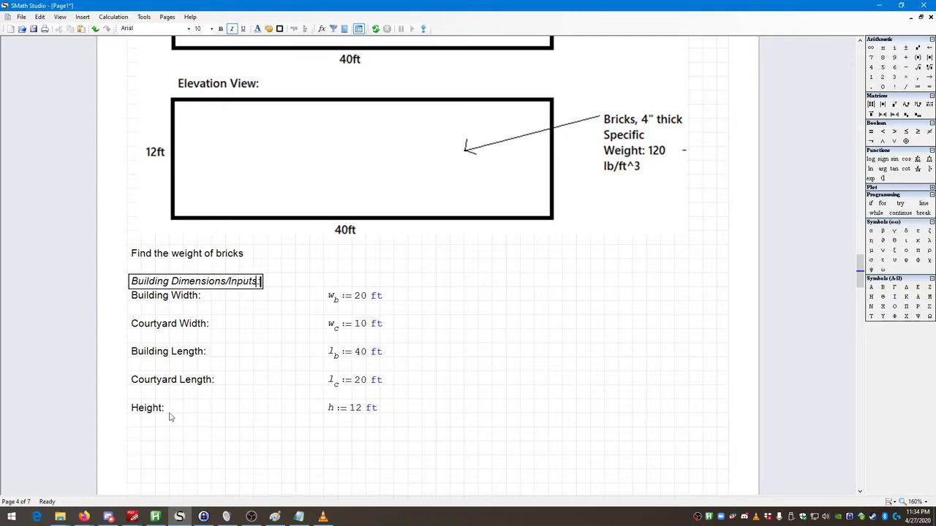
Add the text label "Brick Thickness:" beneath "Height:"
left_click(131, 433)
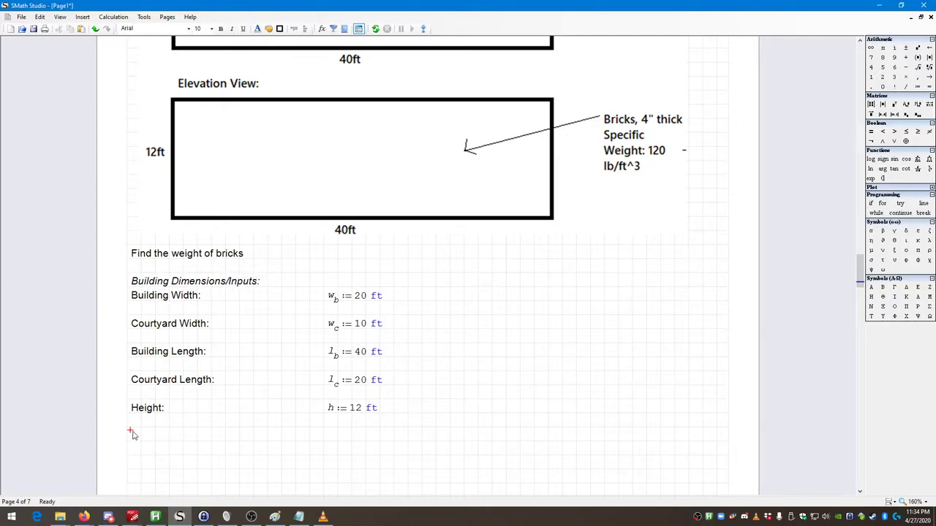
type("t")
key("BackSpace")
key("shift+apostrophe")
key("BackSpace")
key("BackSpace")
type("Brick T")
type("he")
key("BackSpace")
type("ickness")
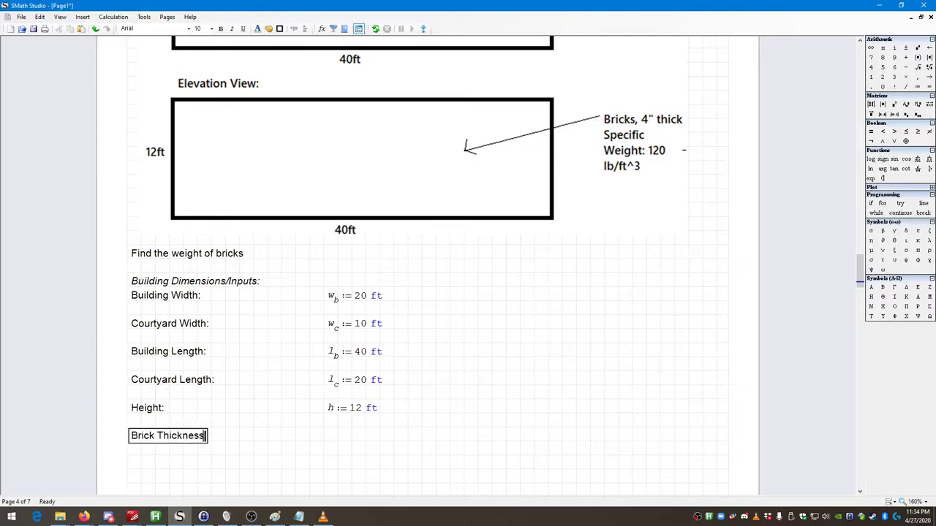
type(":")
Define the variable t with subscript b as 4 in beside "Brick Thickness:" and align it with the other definitions
left_click(333, 438)
type("t")
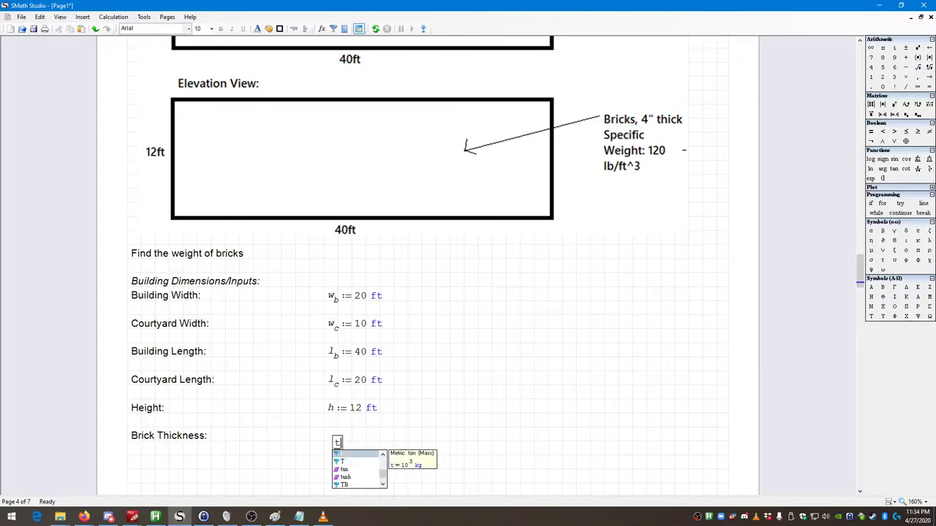
type(".b:4in")
key("BackSpace")
key("BackSpace")
key("BackSpace")
type("in")
key("Return")
left_click_drag(397, 473, 366, 449)
left_click_drag(363, 449, 356, 442)
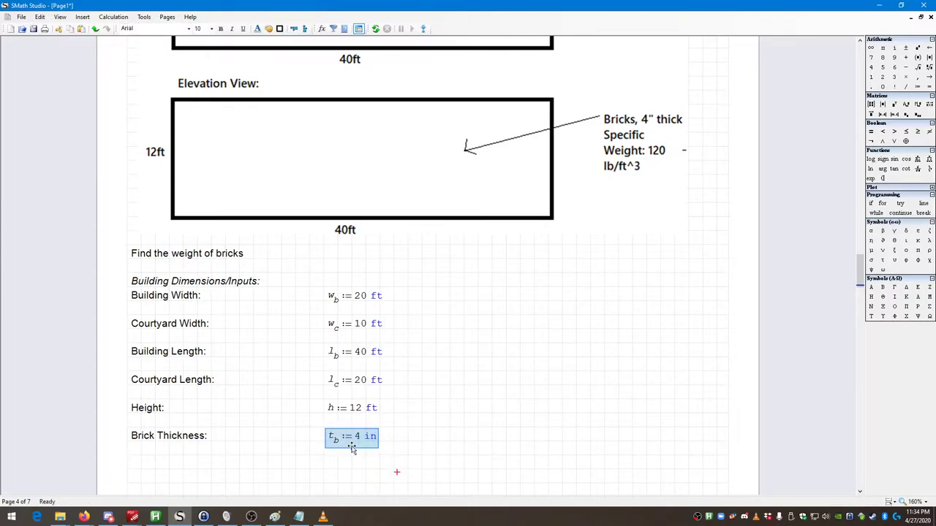
Add the text label "Brick Specific Weight:" beneath "Brick Thickness:" and align it with the labels above
left_click(135, 461)
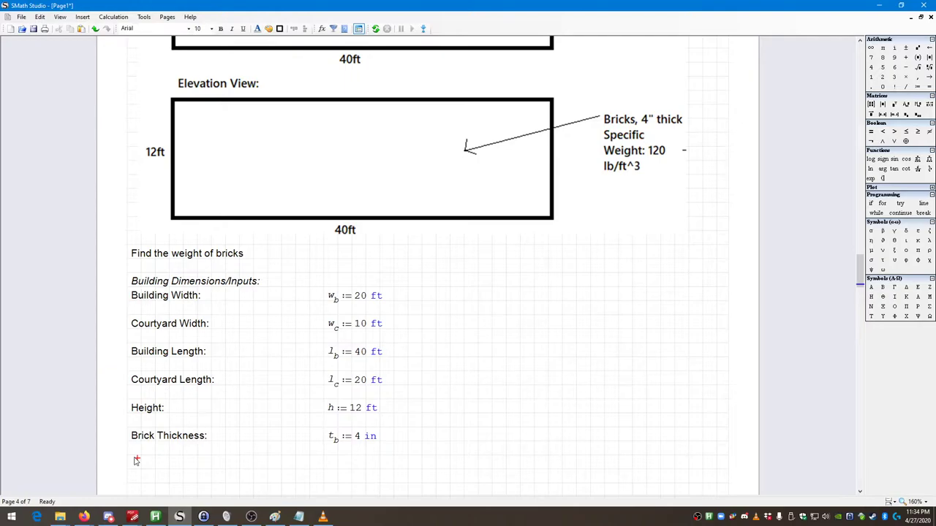
type("\"Brick Specific Wie")
key("BackSpace")
key("BackSpace")
type("eight:")
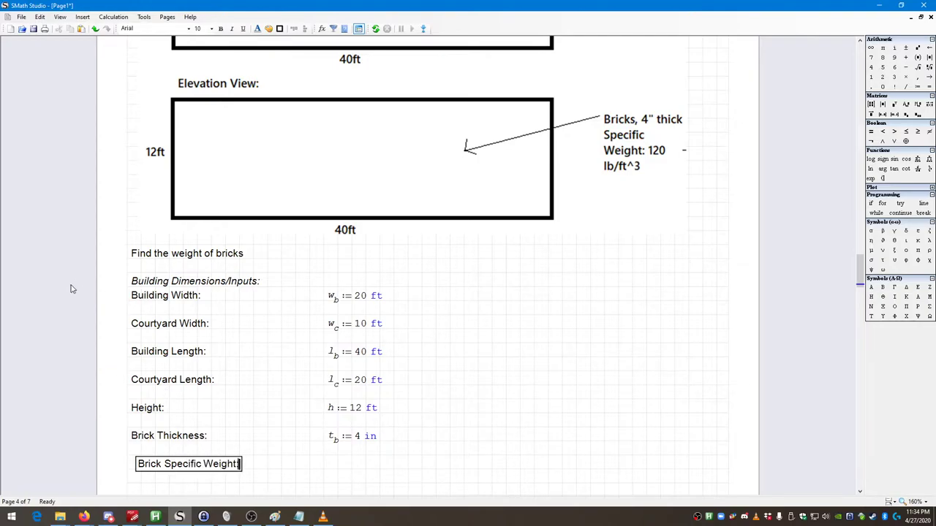
left_click_drag(270, 471, 203, 456)
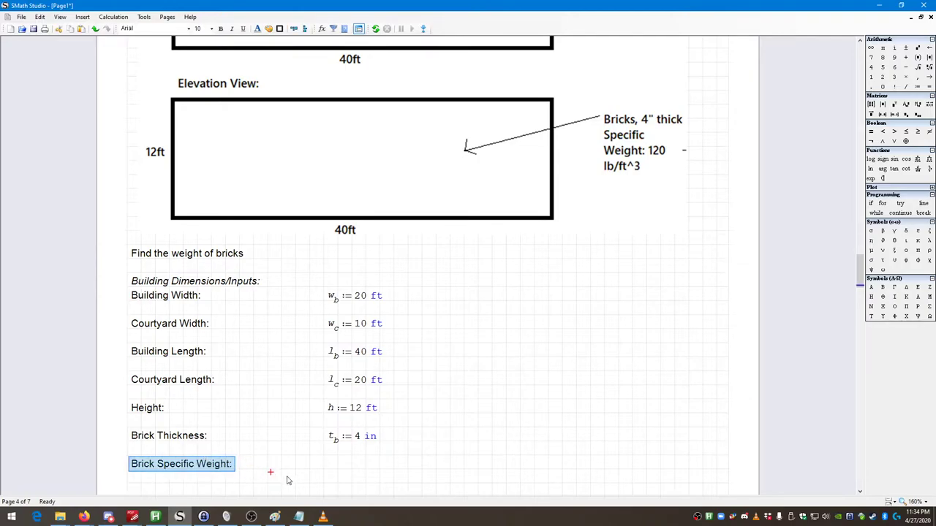
Start the definition of γ with subscript b beside "Brick Specific Weight:", leaving its value empty
left_click(327, 459)
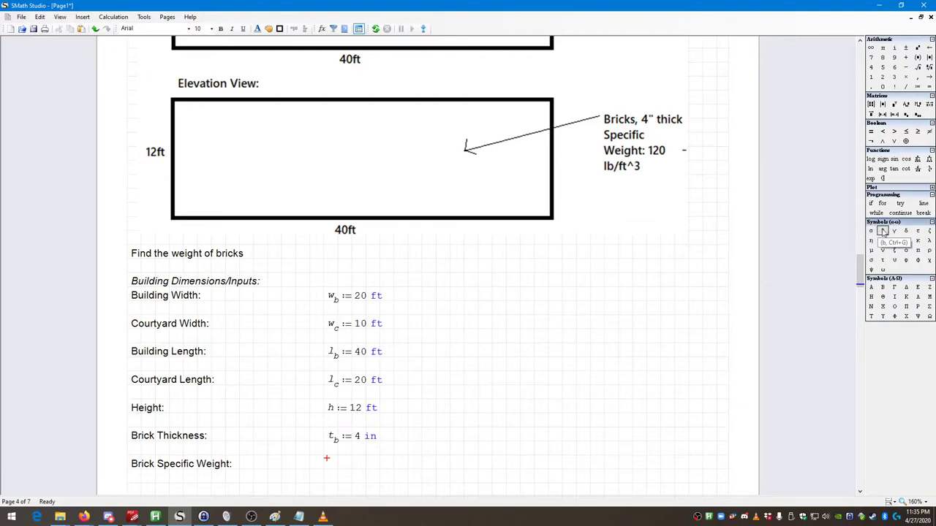
left_click(894, 231)
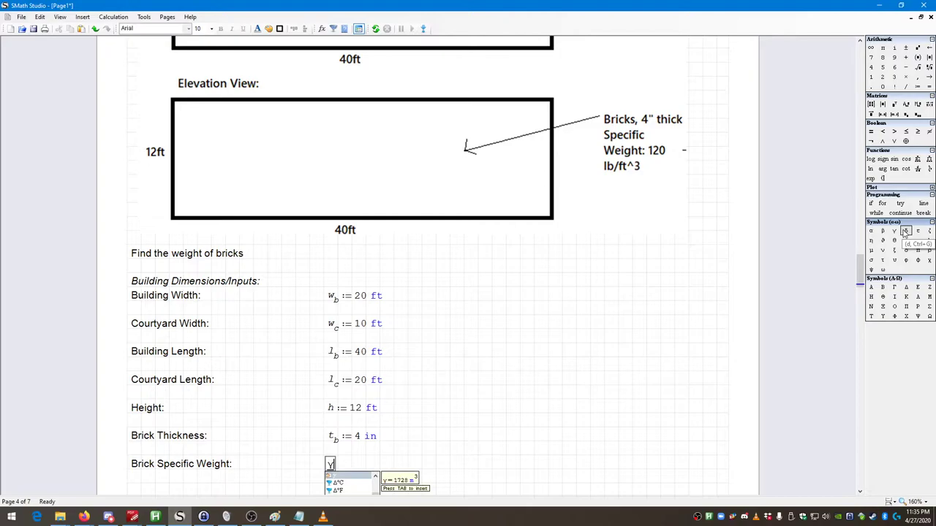
type(".b:")
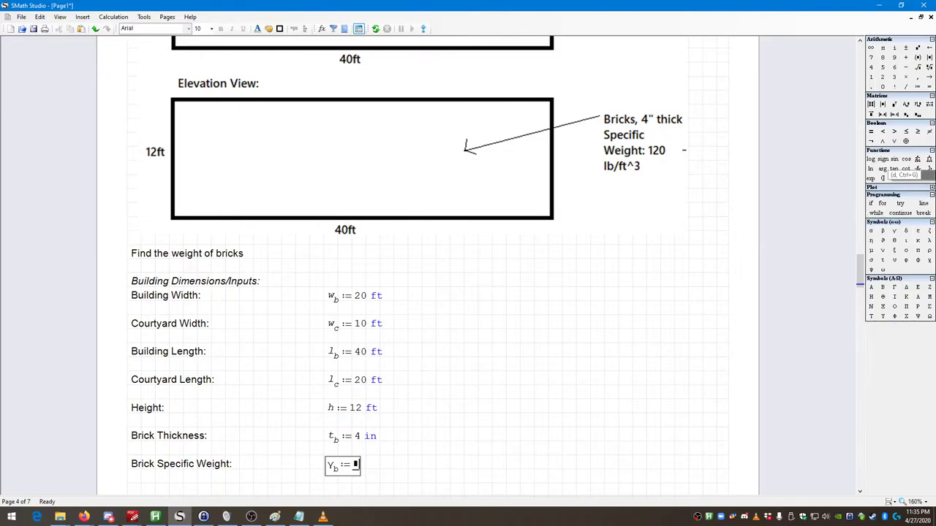
Define a test variable a as 7 lb in the blank area beside the building width definition to check the pound unit
left_click(515, 286)
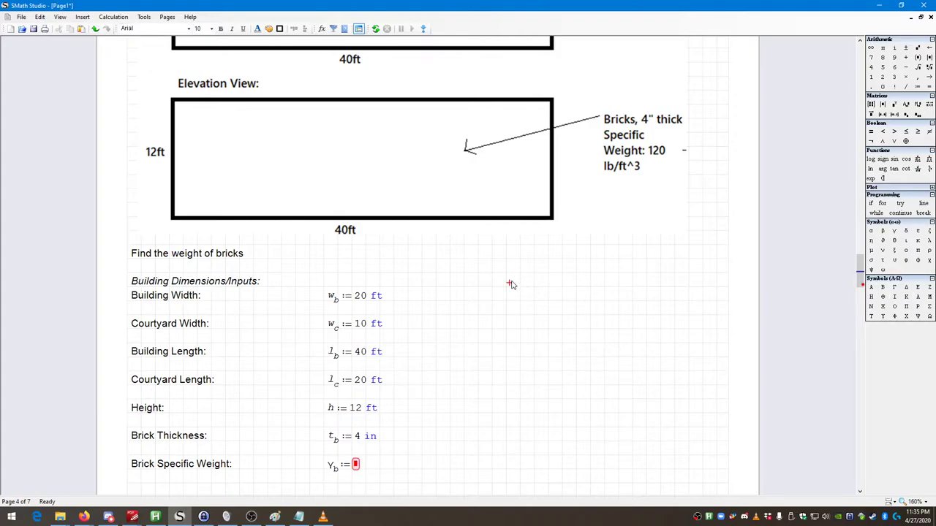
type("a")
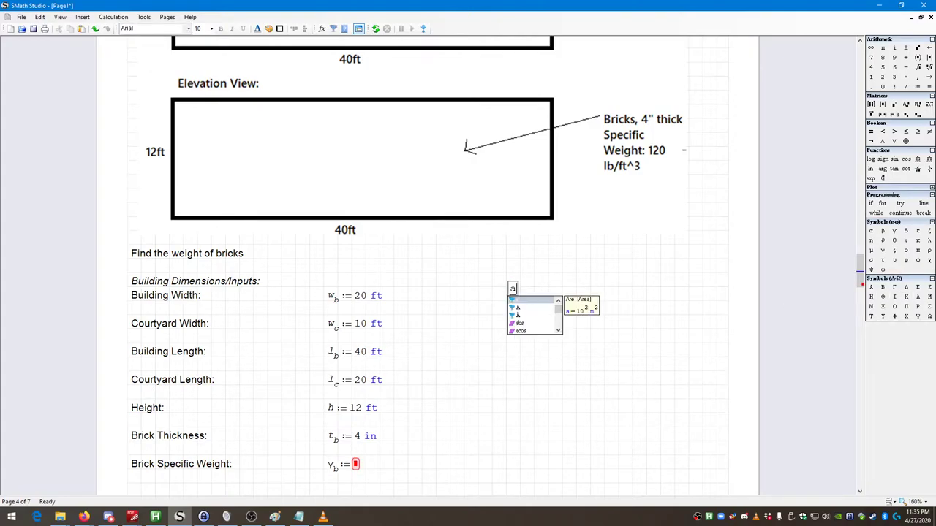
type(":=7")
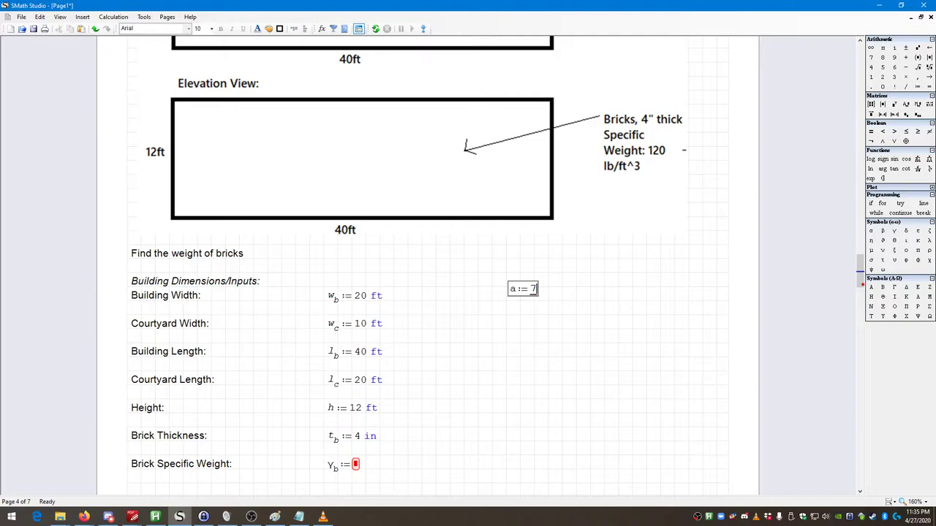
type("*l")
type("b")
key("Return")
key("Return")
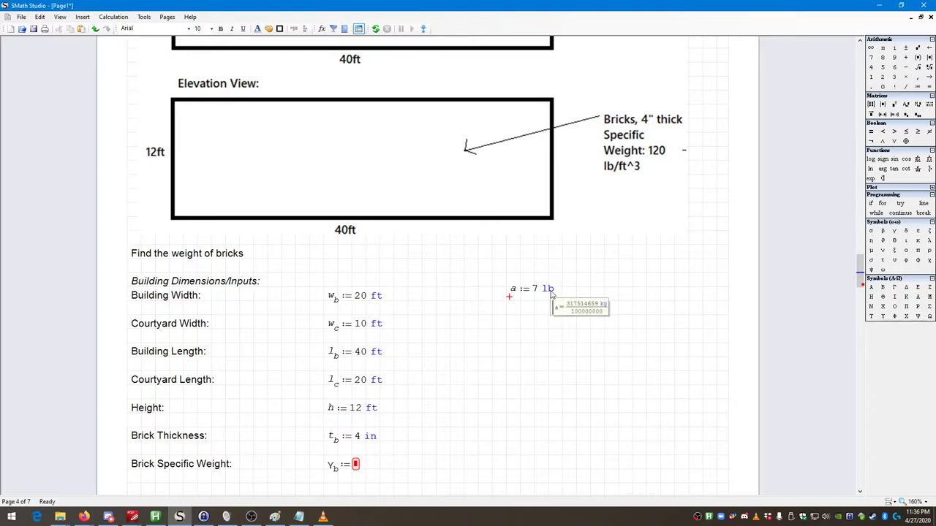
left_click(516, 312)
type("a:")
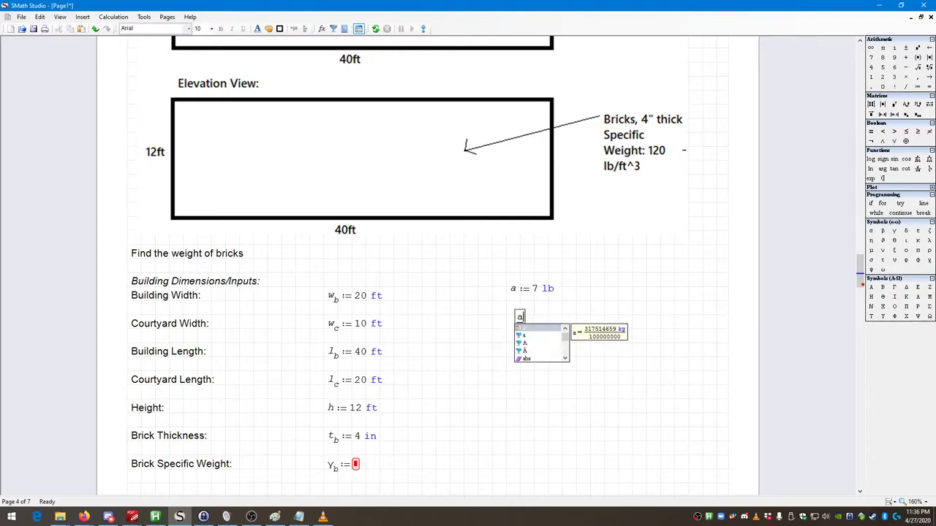
key("BackSpace")
key("BackSpace")
type("a=")
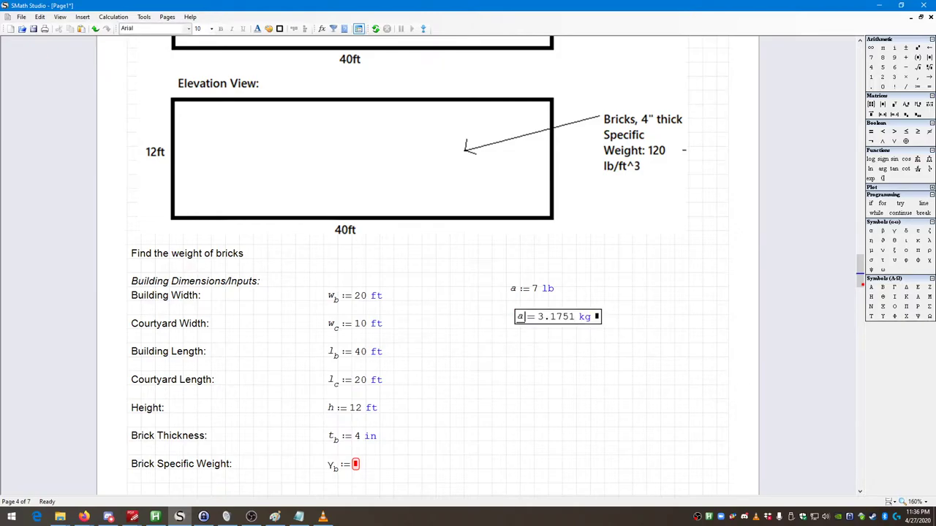
left_click_drag(671, 360, 546, 324)
key("Delete")
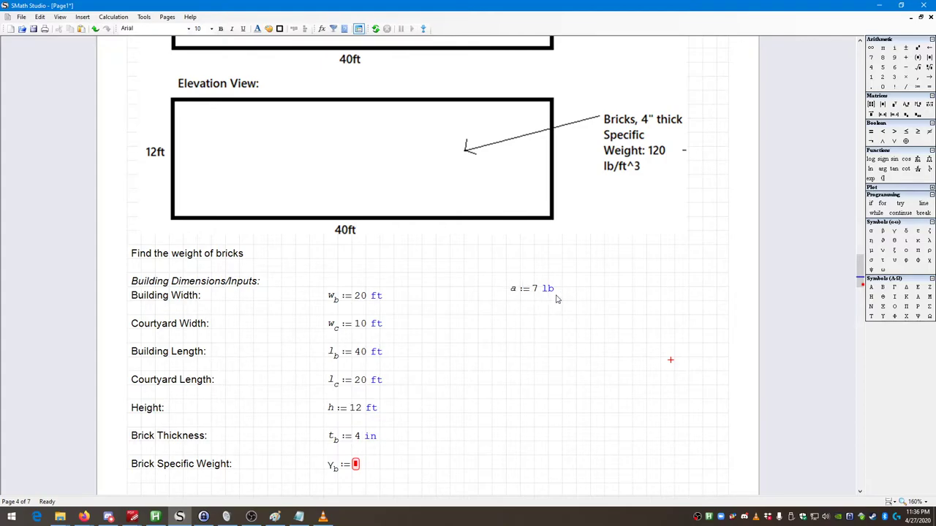
Evaluate the test variable a numerically beneath its definition, lined up with it
mouse_move(518, 298)
left_click(511, 317)
left_click(509, 312)
type("a= 3.1751 kg")
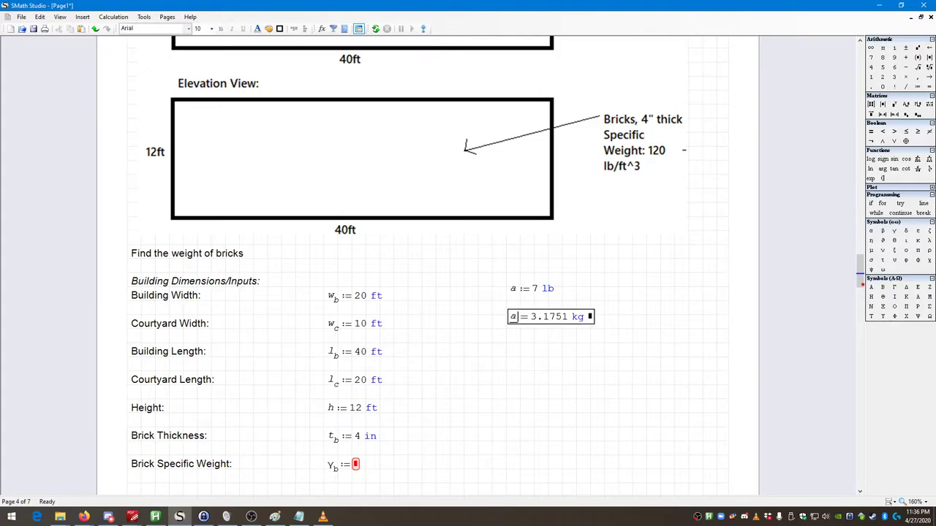
left_click(604, 363)
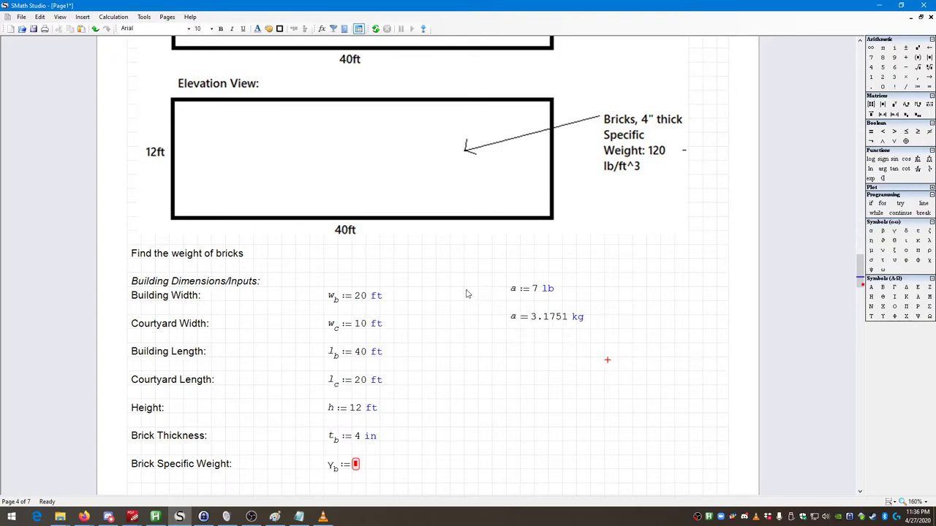
Add a second numeric evaluation of a beneath the first and set its display unit to N
mouse_move(554, 294)
left_click(510, 339)
type("a=")
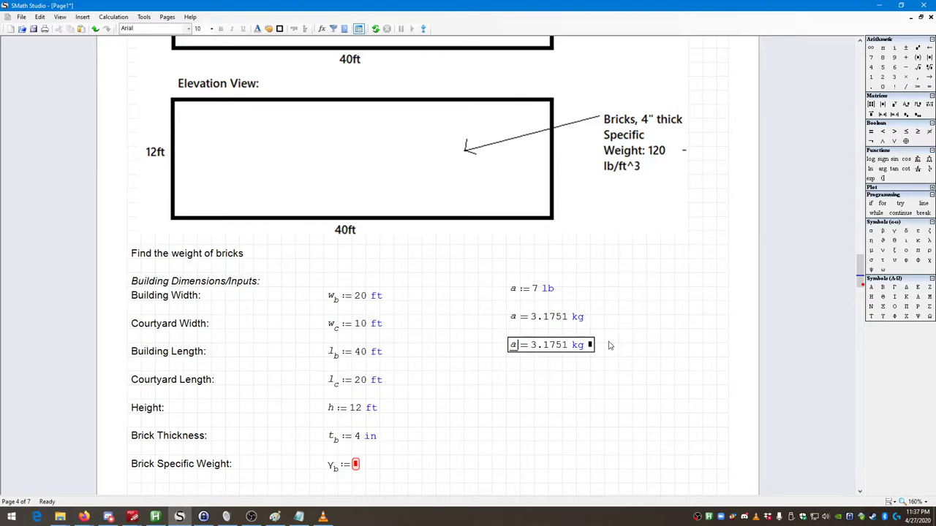
left_click(589, 344)
key("BackSpace")
key("BackSpace")
type("N")
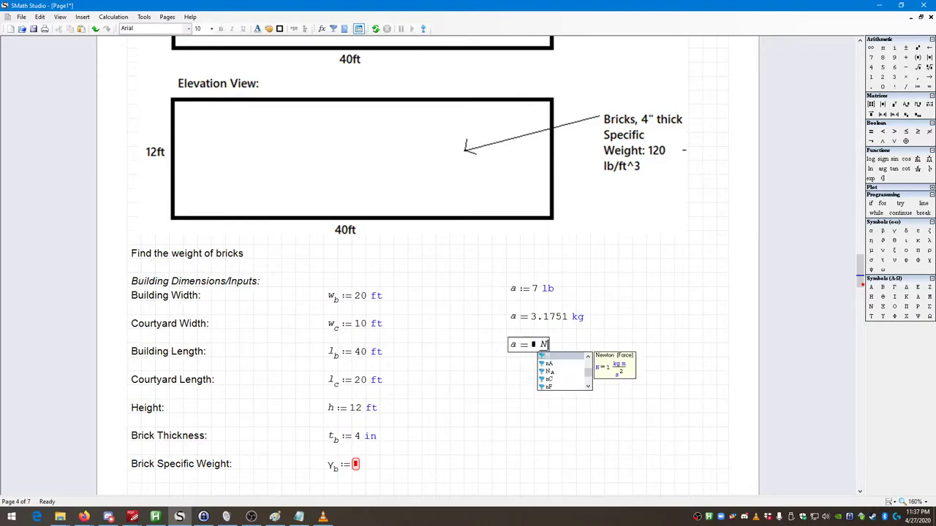
left_click(638, 383)
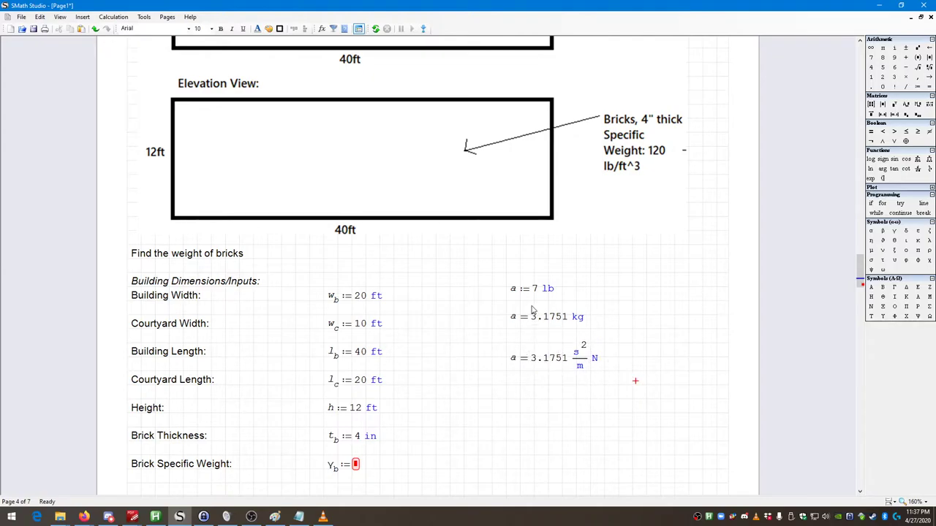
Change the unit in the test definition of a to lbf, the pound-force unit
left_click_drag(502, 303, 567, 342)
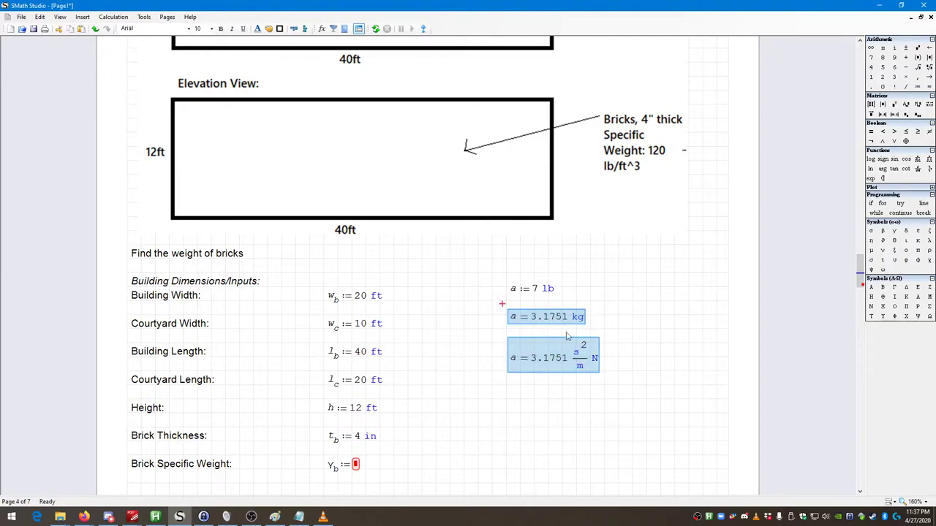
left_click(553, 291)
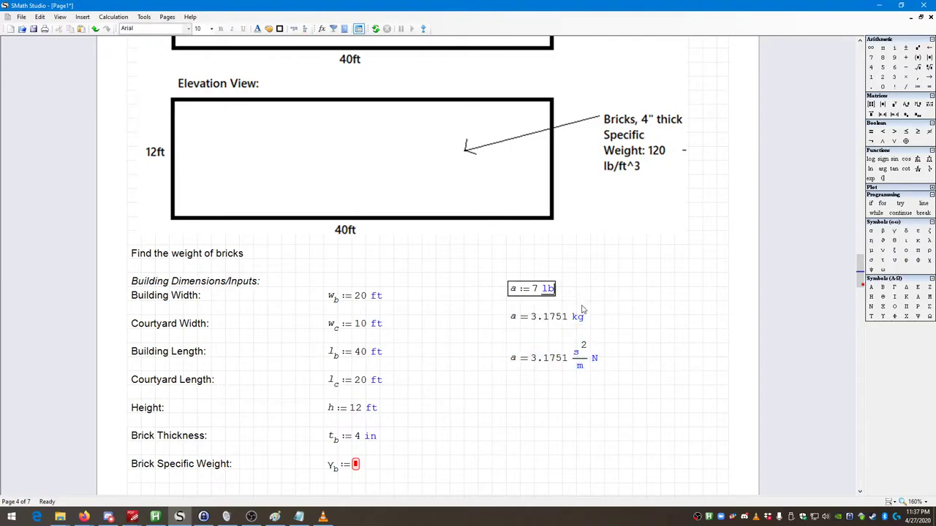
key("BackSpace")
type("b")
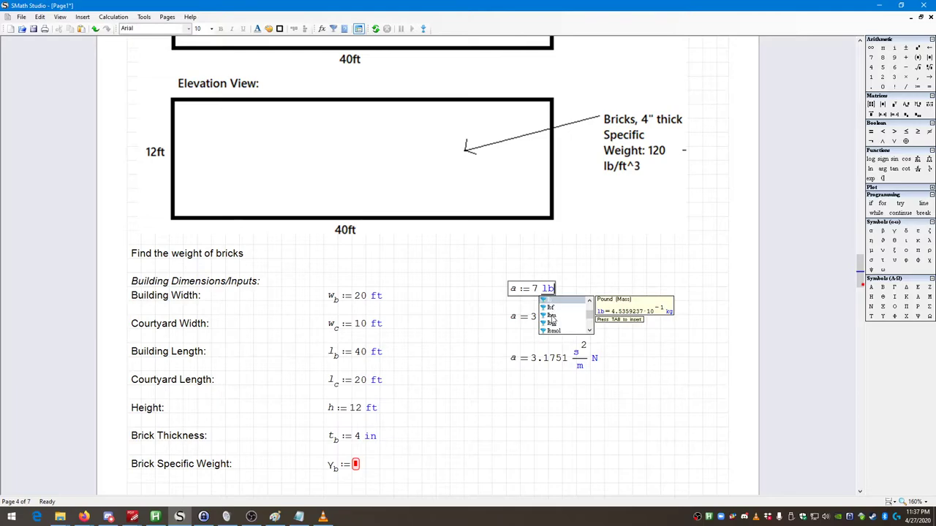
left_click(551, 317)
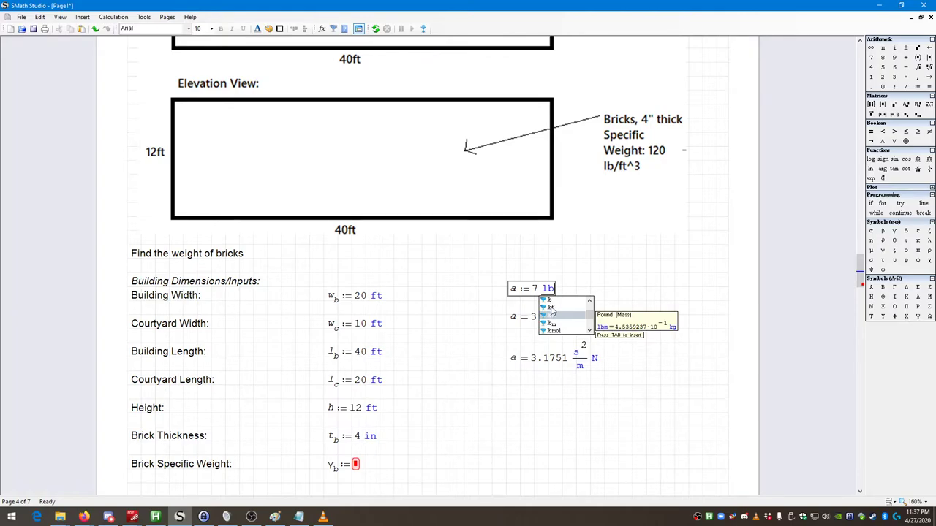
double_click(551, 307)
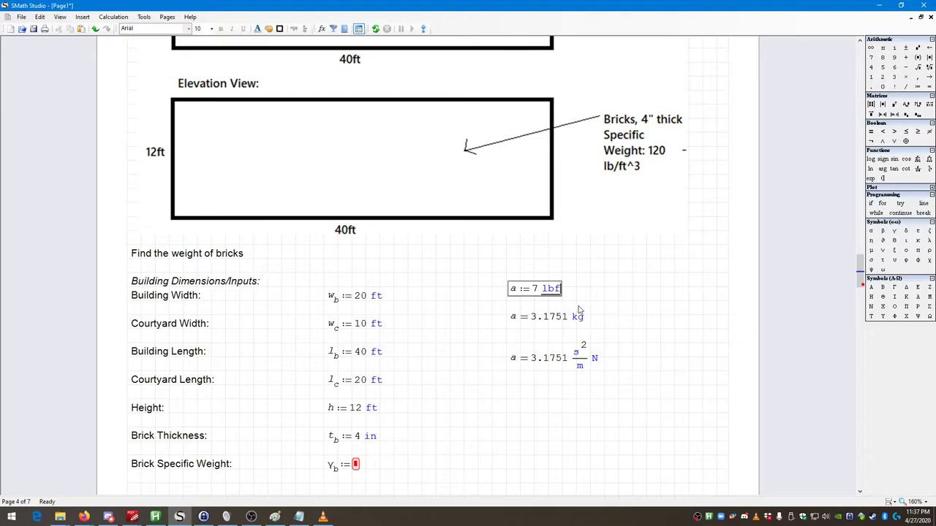
left_click(601, 297)
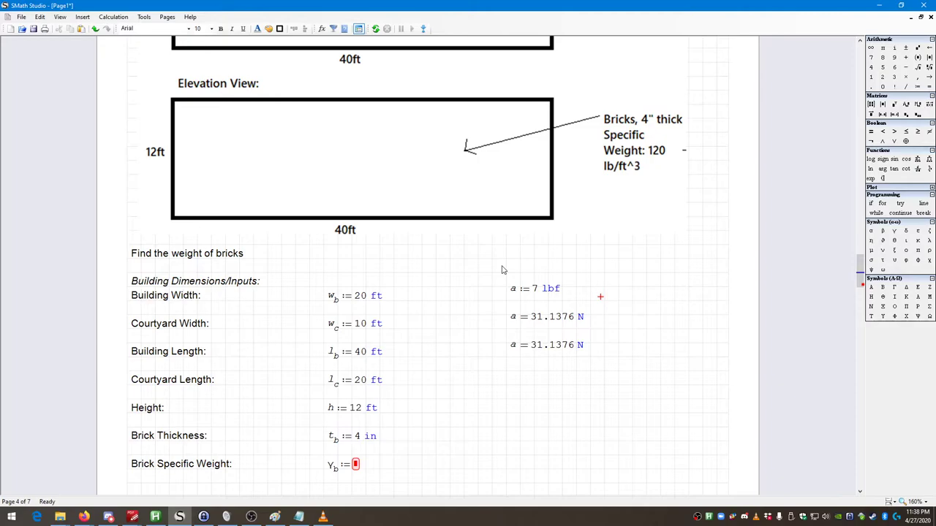
Delete the test definition of a together with both of its evaluations
left_click_drag(494, 240, 618, 363)
key("Delete")
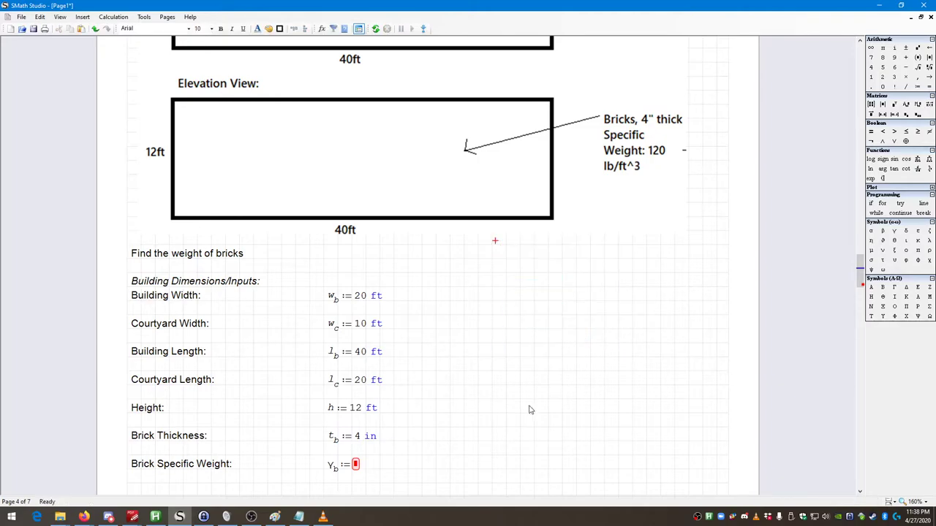
left_click(355, 465)
type("lb/ft")
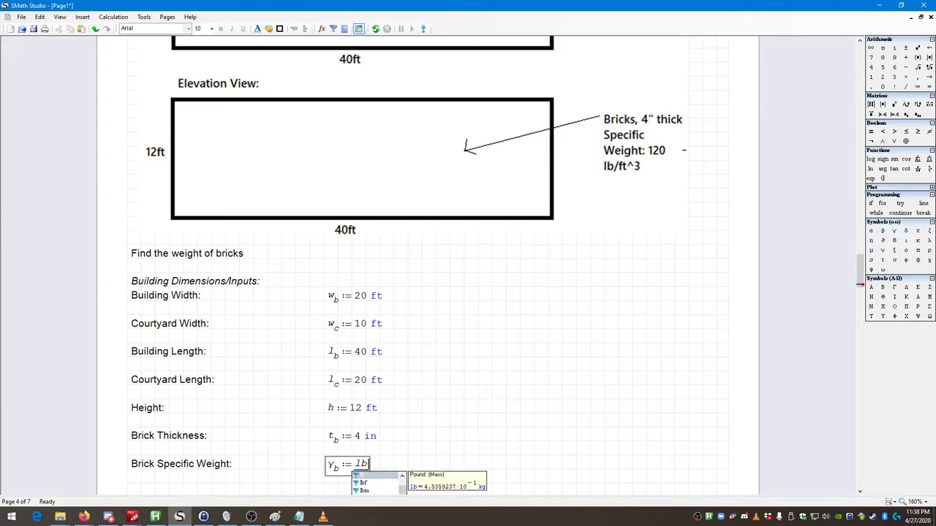
key("BackSpace")
key("BackSpace")
key("BackSpace")
key("BackSpace")
key("BackSpace")
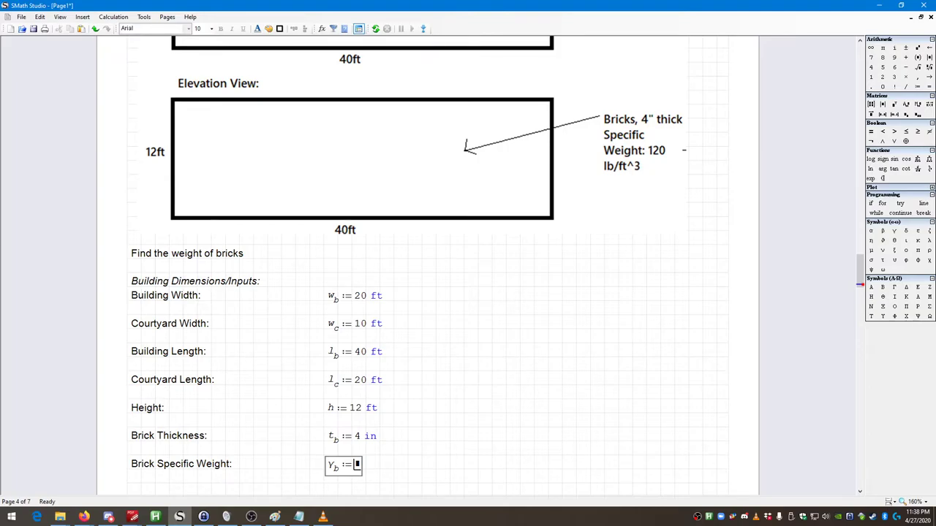
Set the value of γ with subscript b beside "Brick Specific Weight:" to 120 lbf/ft^3
type("12")
type("0")
type("*lbf")
key("Return")
type("/ft")
key("Return")
type("^")
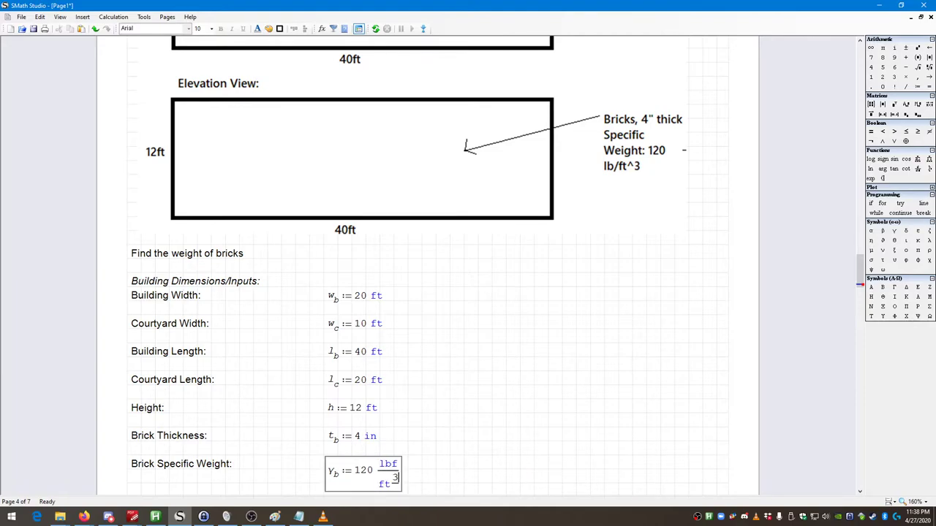
left_click(424, 437)
Evaluate the brick specific weight inline in its definition and set the display unit to N/m^3
scroll(417, 424, "down", 1)
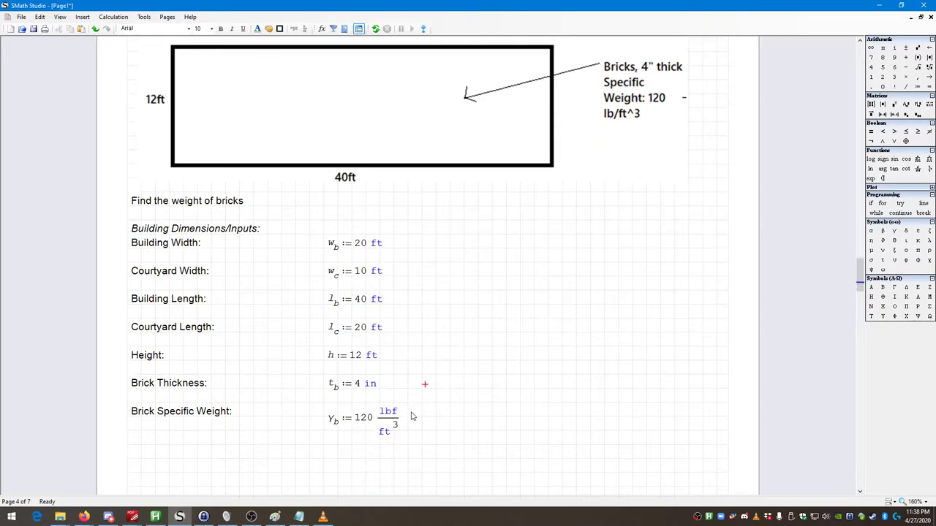
left_click(400, 423)
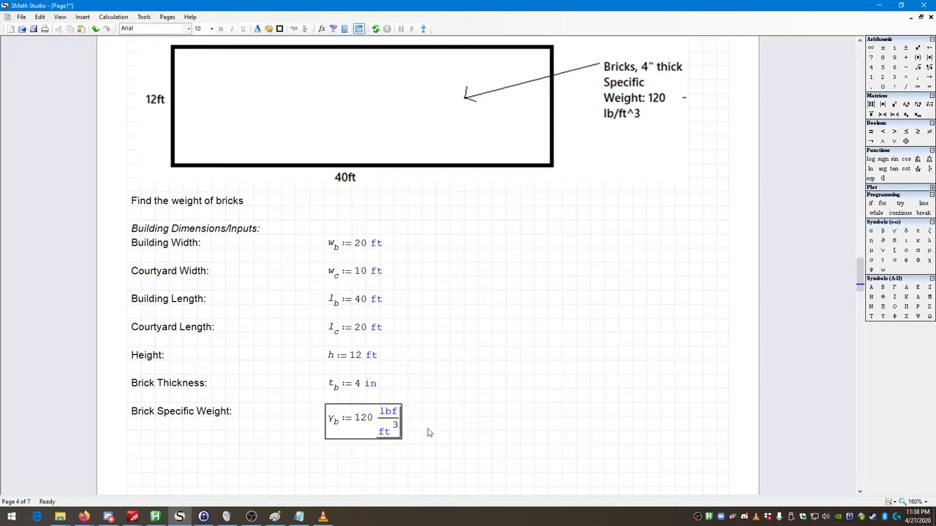
type("= ■ ")
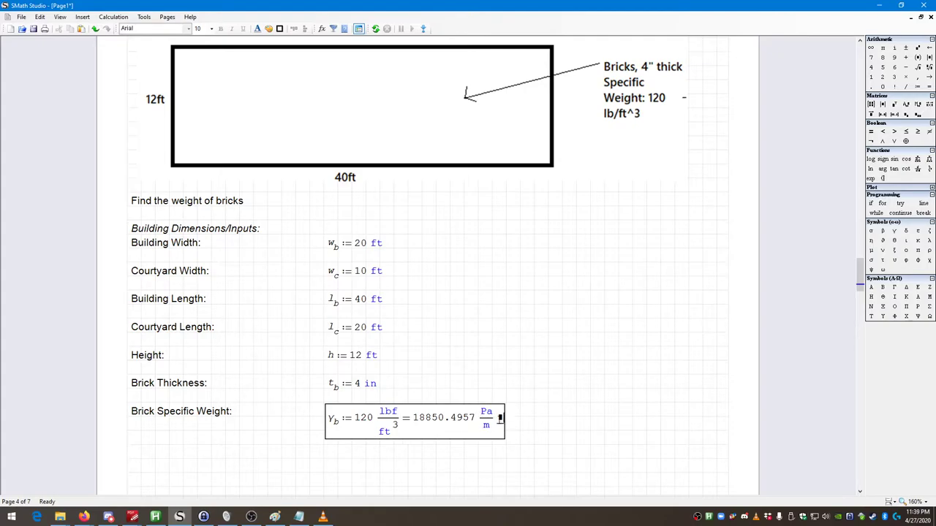
type("N")
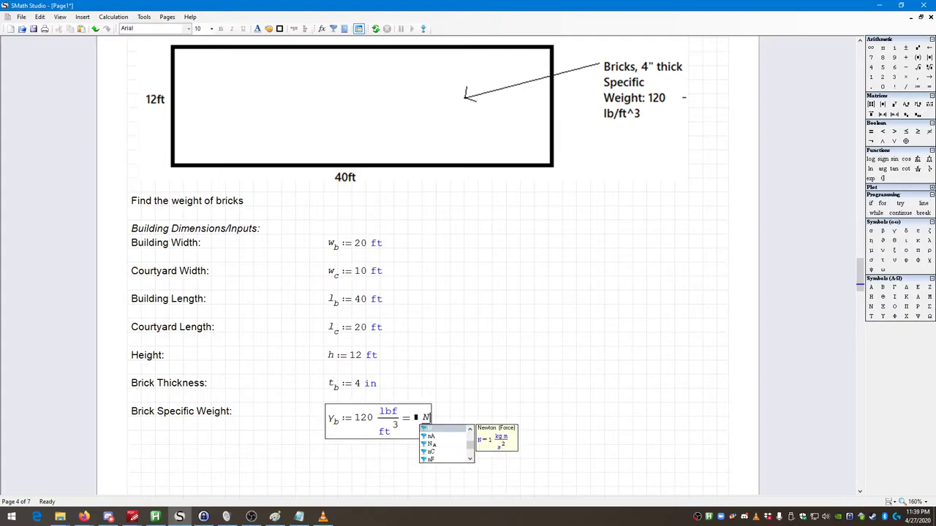
type("/■")
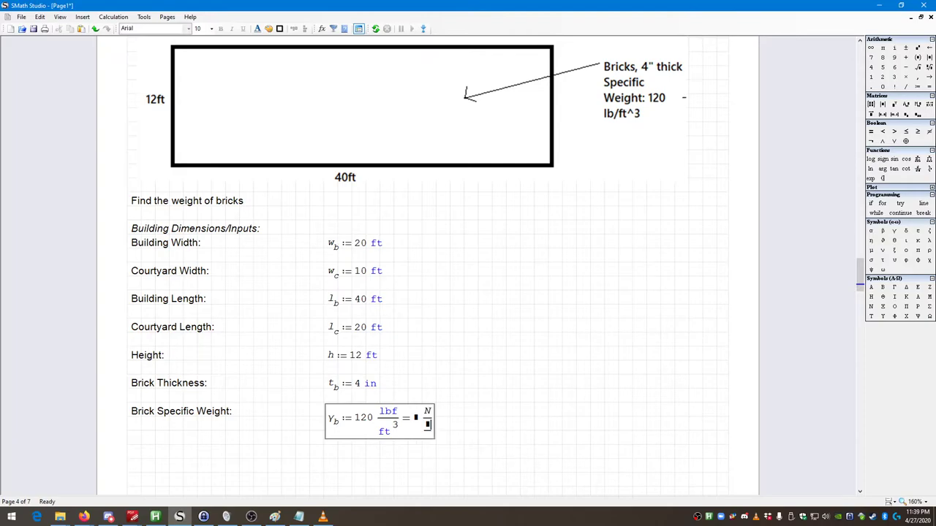
type("m")
key("Return")
type("^3")
left_click(431, 411)
key("Return")
key("Return")
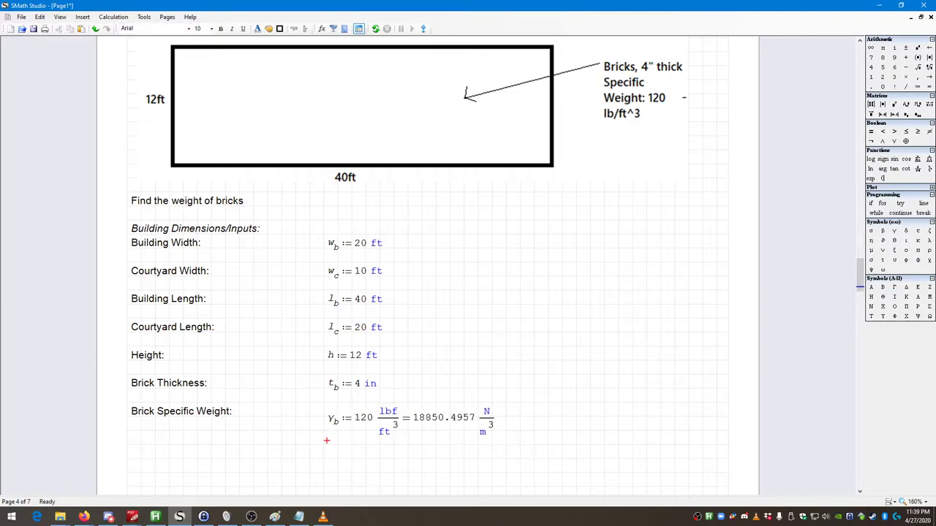
left_click(536, 426)
Remove the inline N/m^3 evaluation from the brick specific weight definition
mouse_move(431, 430)
mouse_move(379, 428)
left_click(494, 424)
left_click_drag(494, 424, 452, 419)
key("Delete")
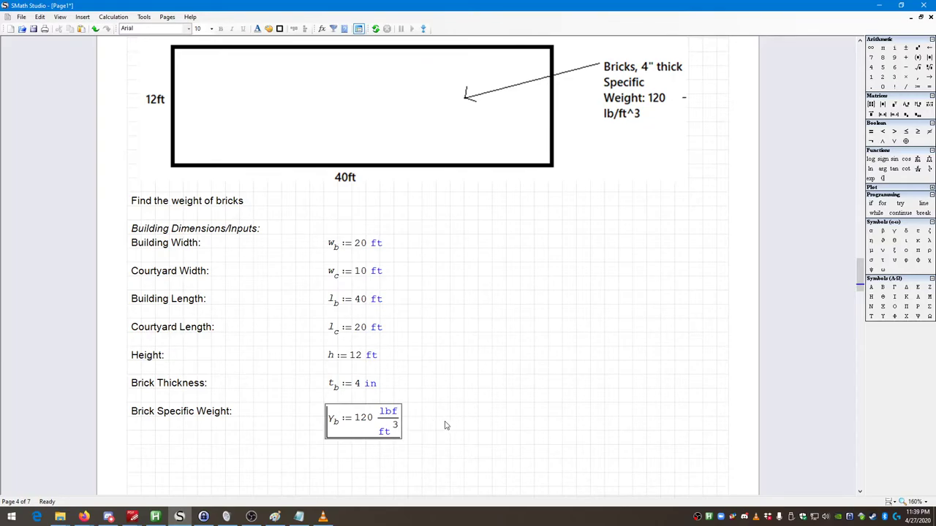
left_click_drag(411, 469, 345, 430)
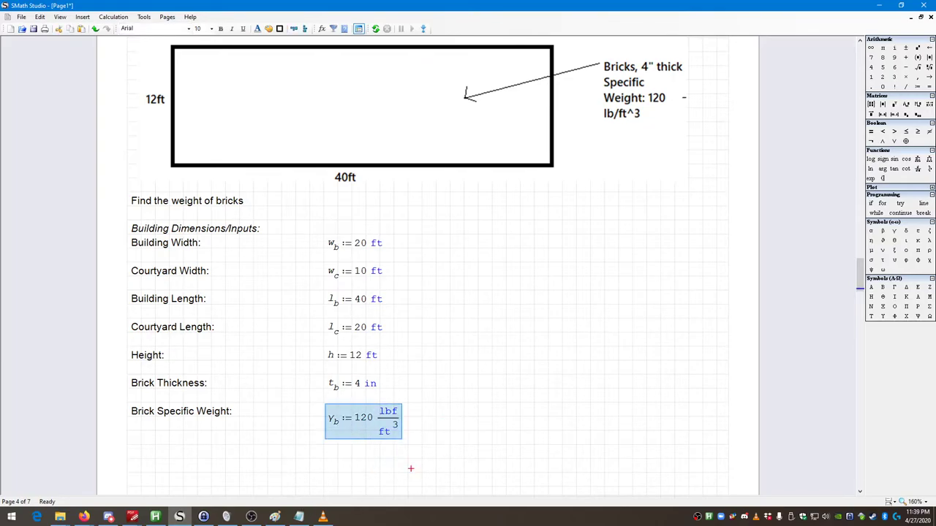
left_click(207, 426)
Add the italic heading "Solving for Brick Weight" beneath "Brick Specific Weight:" and align it with the labels above
scroll(285, 469, "down", 1)
scroll(283, 462, "up", 4)
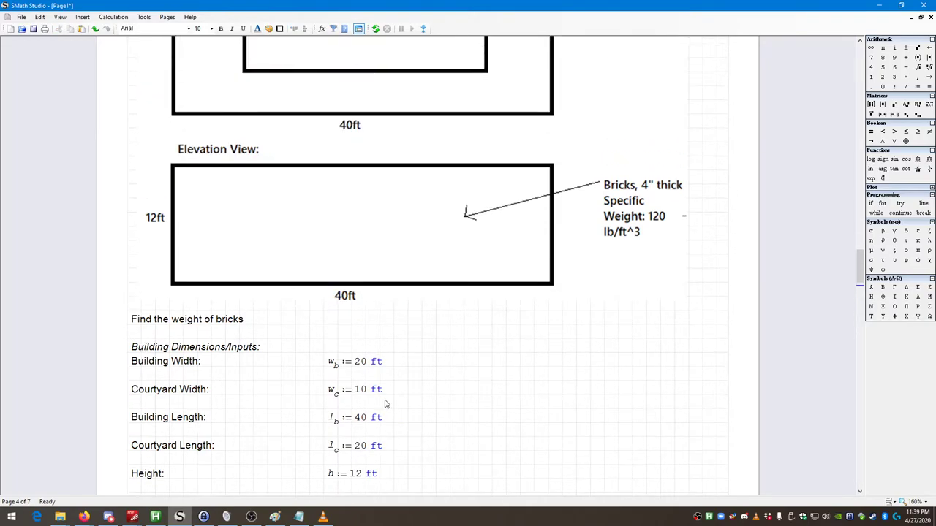
scroll(387, 424, "down", 6)
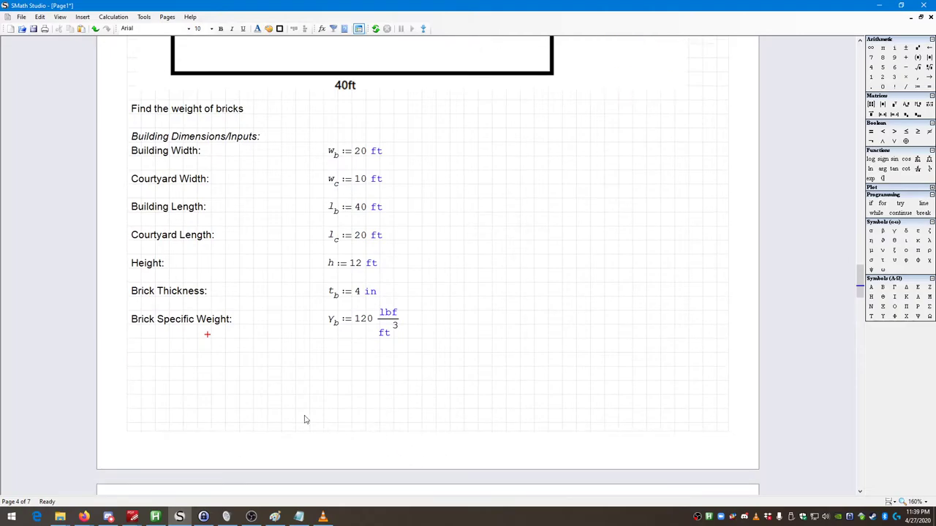
left_click(136, 342)
scroll(364, 403, "up", 2)
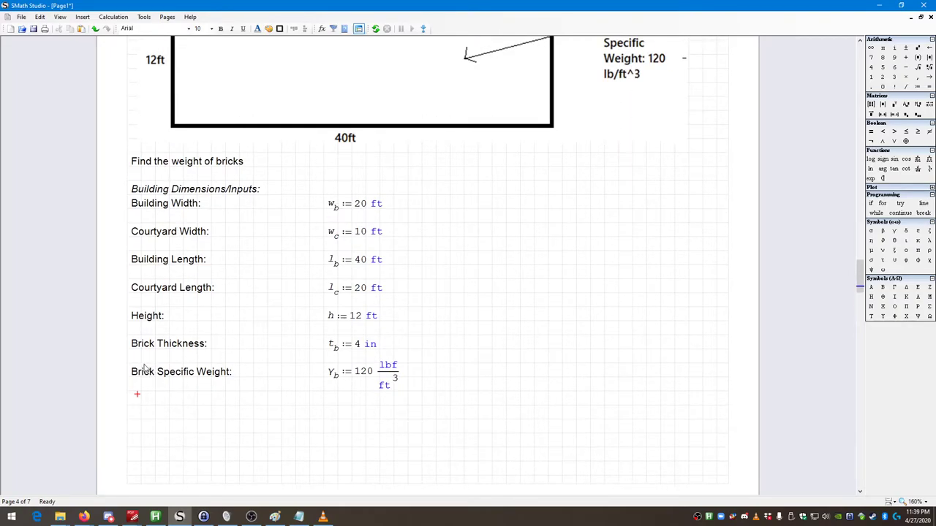
scroll(140, 396, "down", 1)
key("shift+apostrophe")
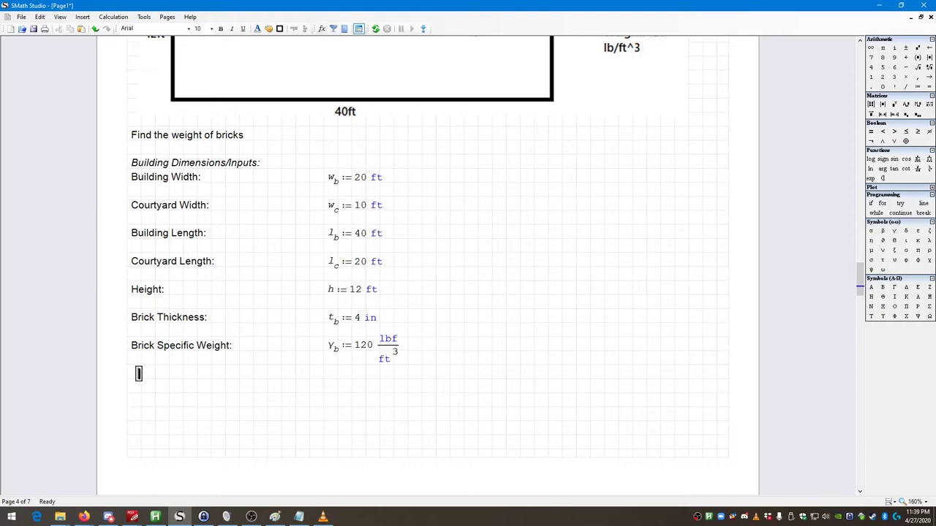
type("T")
key("BackSpace")
type("Solving for")
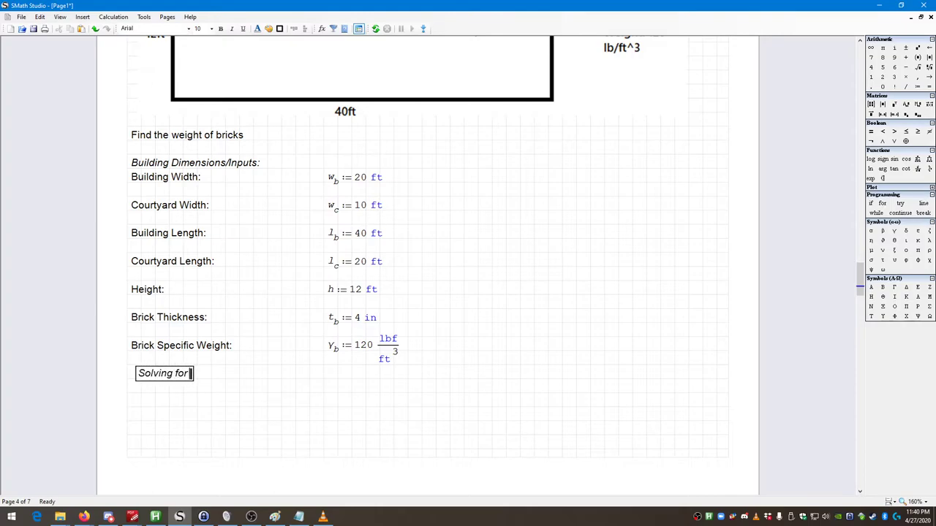
type(" Brick Weight")
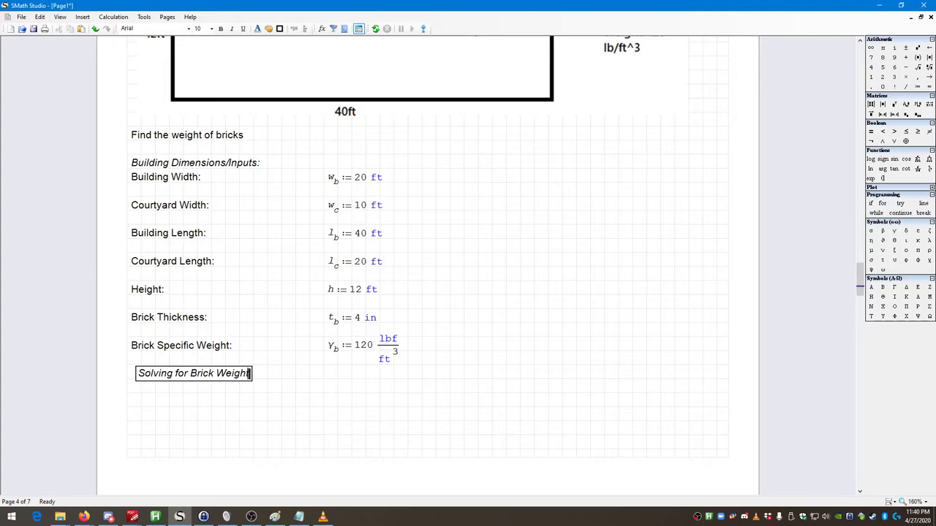
left_click(285, 403)
left_click_drag(285, 410, 134, 367)
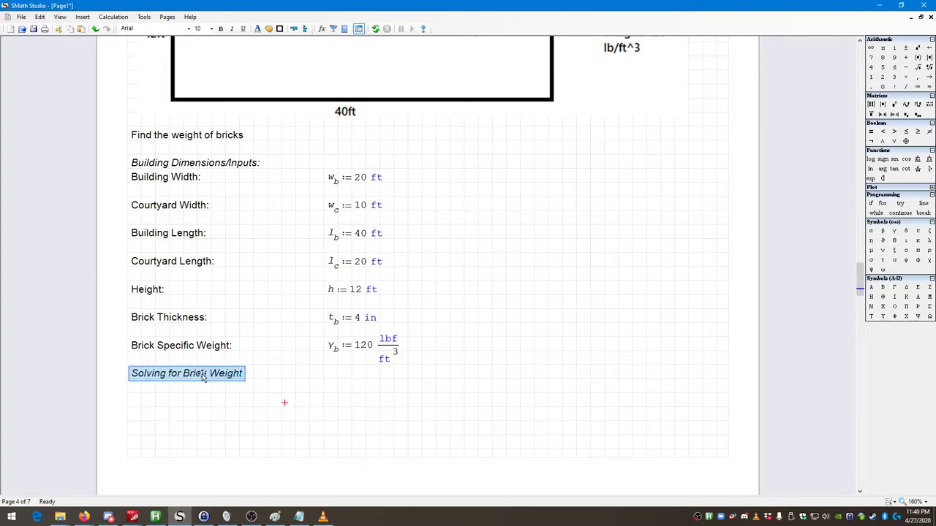
Examine the plan and elevation drawings for the building, courtyard and brick details needed to solve for the brick weight
left_click(131, 396)
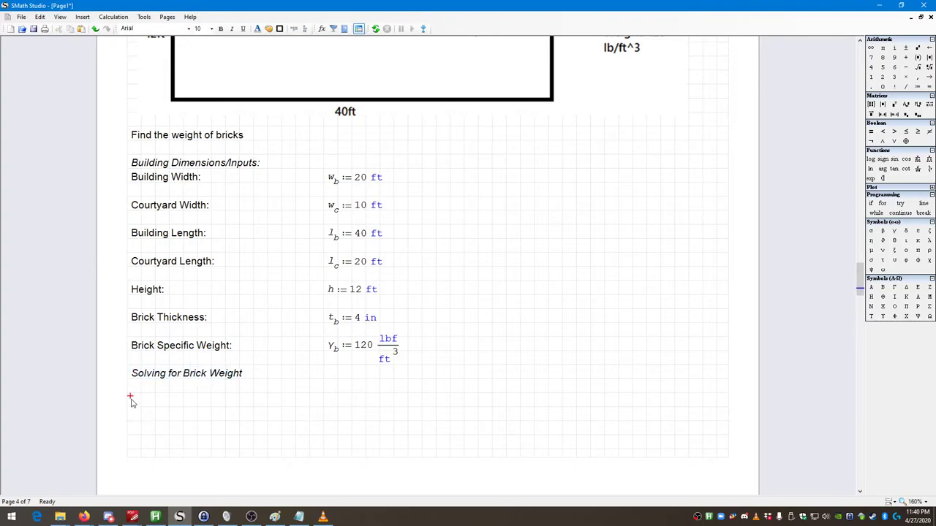
left_click(128, 389)
scroll(133, 392, "up", 12)
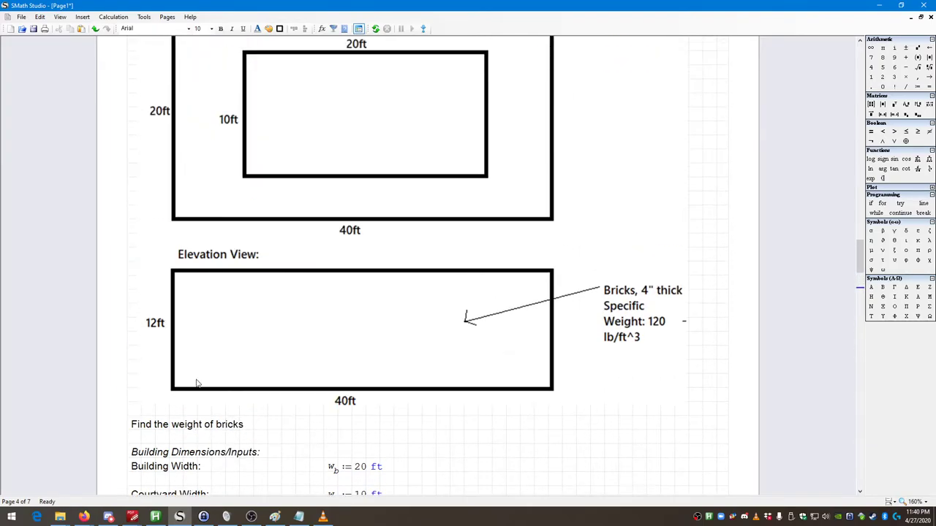
scroll(241, 307, "down", 8)
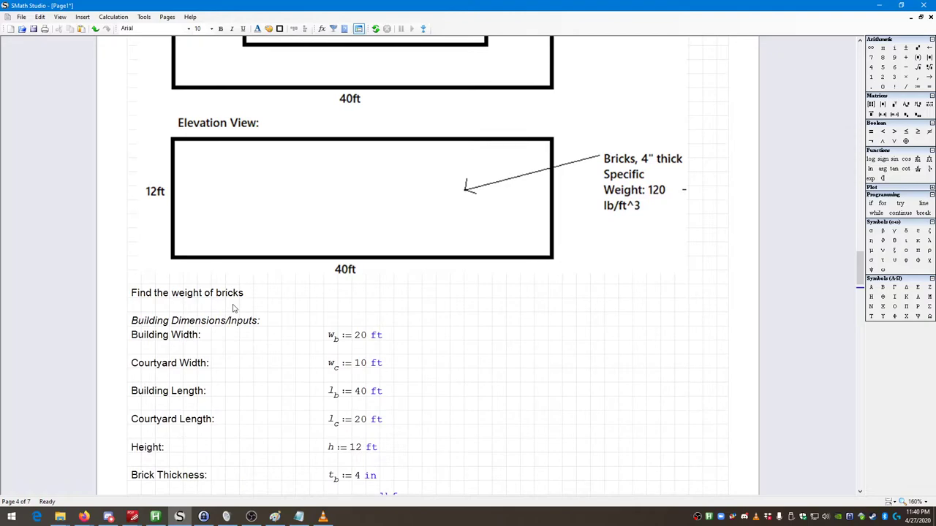
scroll(139, 412, "down", 1)
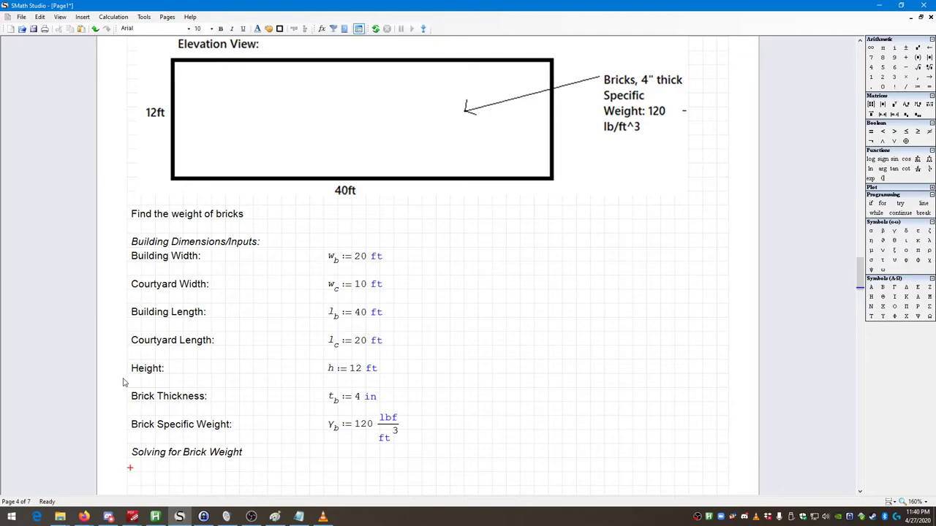
scroll(246, 314, "up", 6)
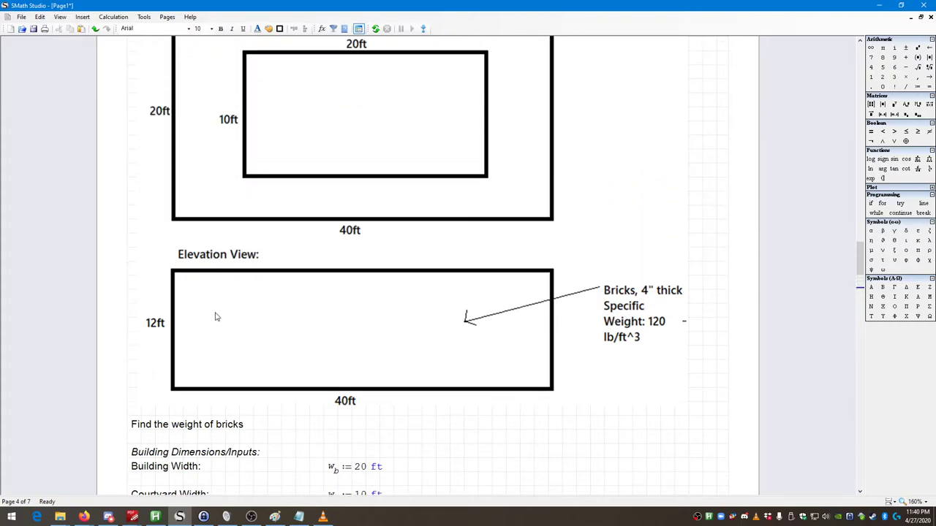
scroll(241, 292, "down", 1)
scroll(223, 307, "up", 2)
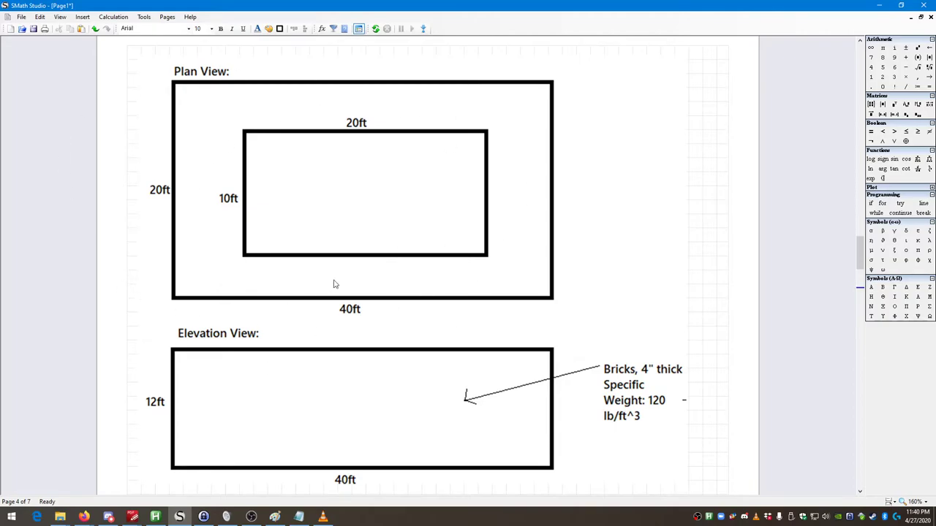
scroll(380, 329, "down", 2)
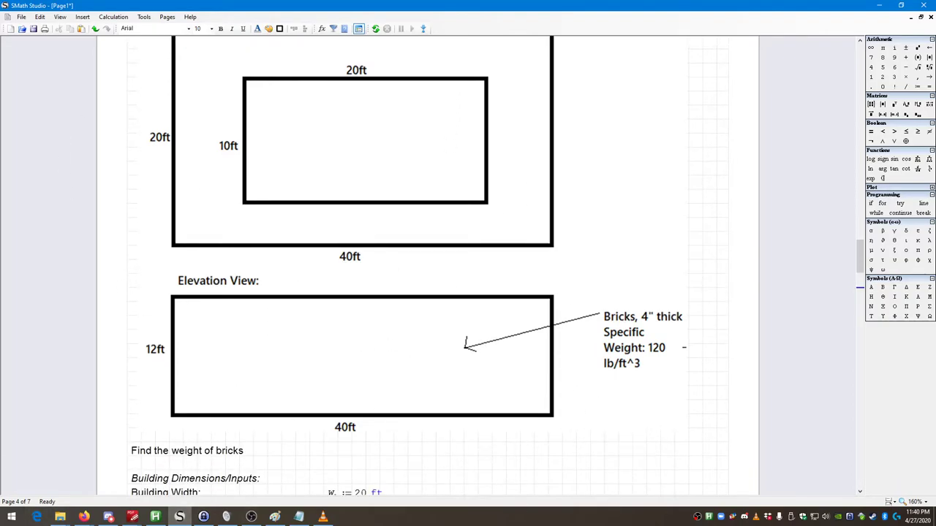
scroll(672, 303, "down", 1)
scroll(590, 401, "down", 4)
scroll(590, 255, "up", 1)
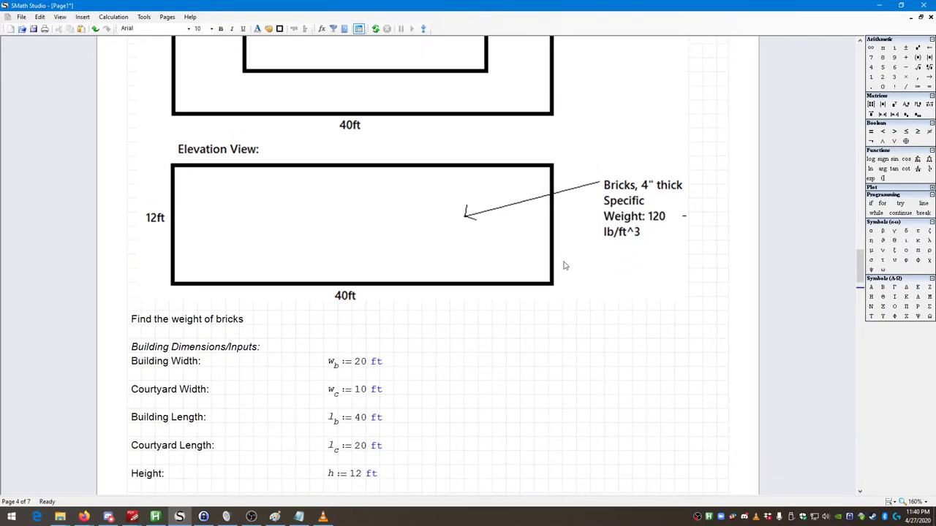
scroll(399, 305, "down", 2)
scroll(399, 305, "down", 4)
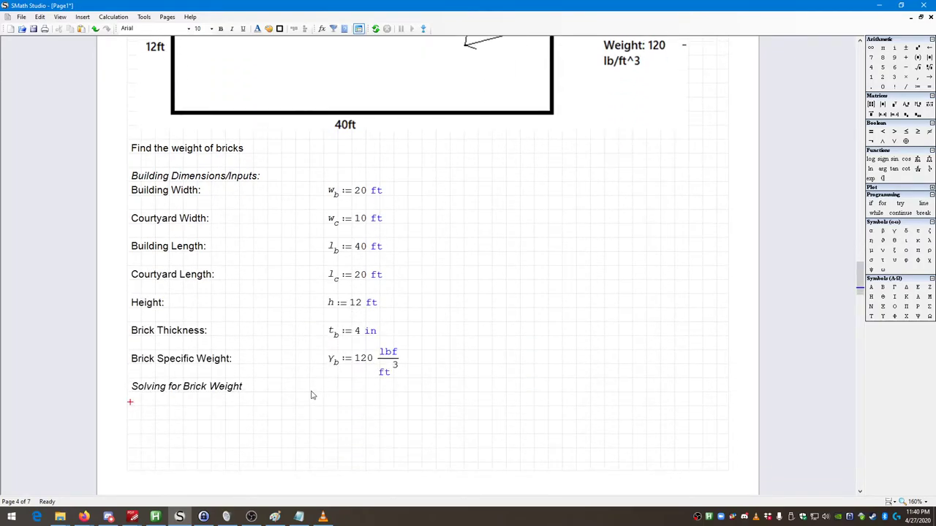
key("space")
type("Courtyar")
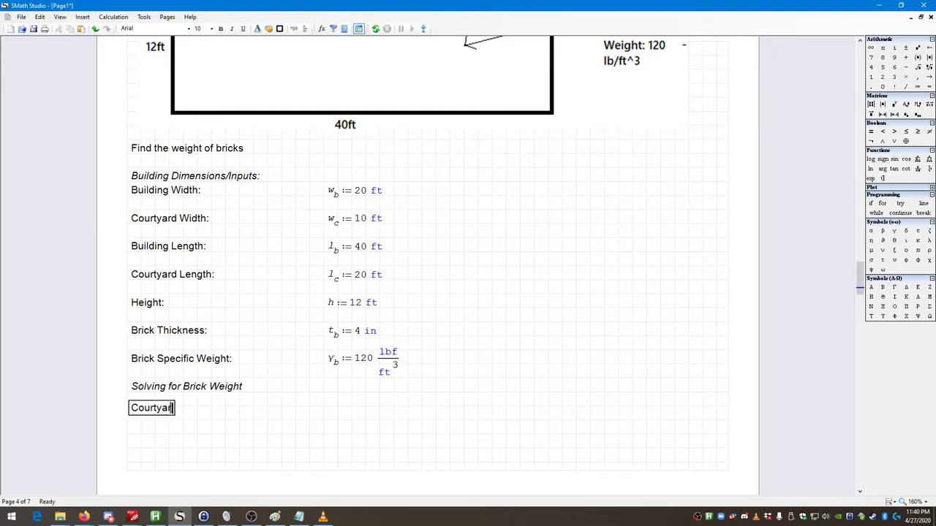
type("d Peri")
key("BackSpace")
key("BackSpace")
key("BackSpace")
key("BackSpace")
key("BackSpace")
key("BackSpace")
key("BackSpace")
key("BackSpace")
key("BackSpace")
key("BackSpace")
key("BackSpace")
key("BackSpace")
key("BackSpace")
key("BackSpace")
key("BackSpace")
Add the text label "Building Perimeter:" beneath the "Solving for Brick Weight" heading
type("B")
type("ing Perimeter:")
left_click(319, 447)
left_click(319, 410)
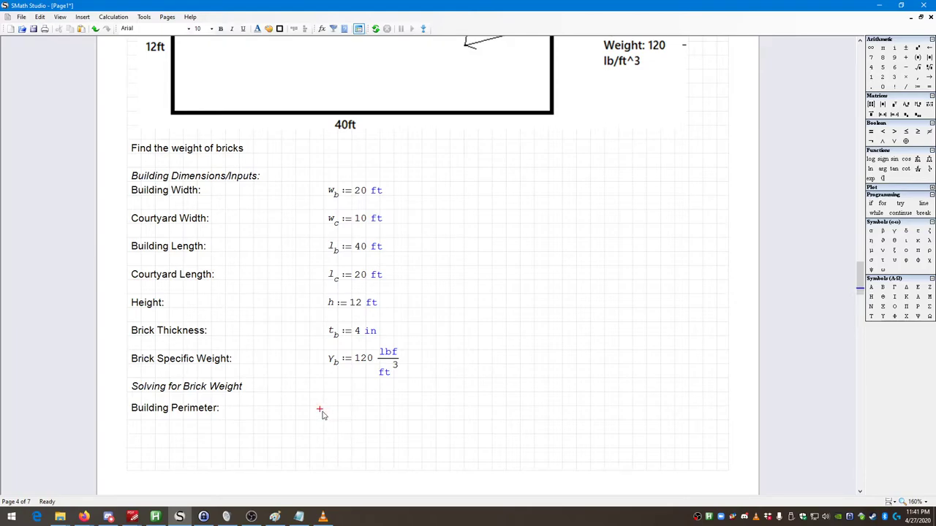
type("P :=")
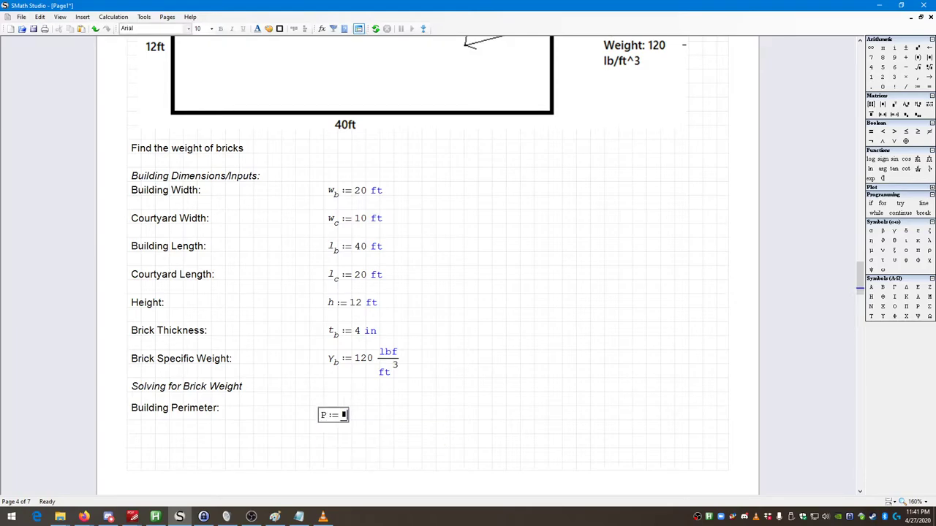
key("BackSpace")
key("BackSpace")
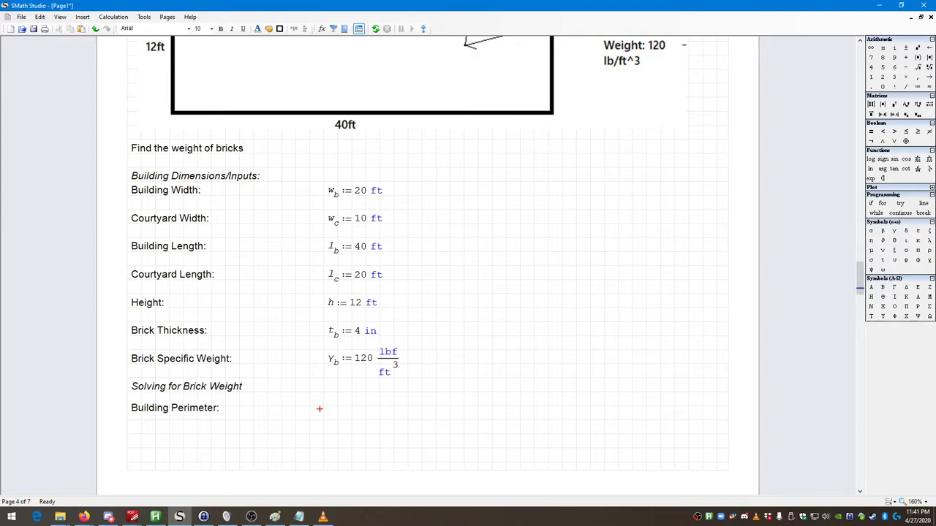
type("P")
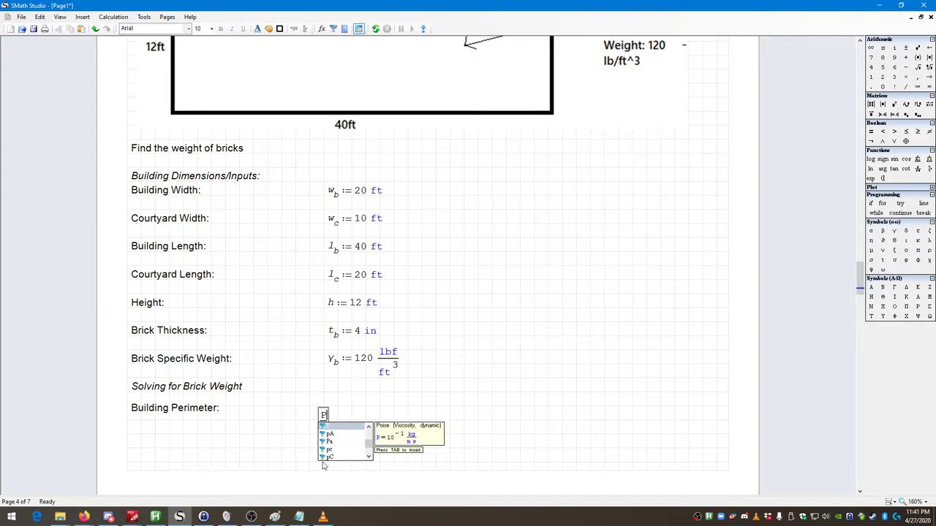
scroll(340, 444, "up", 3)
scroll(339, 444, "up", 3)
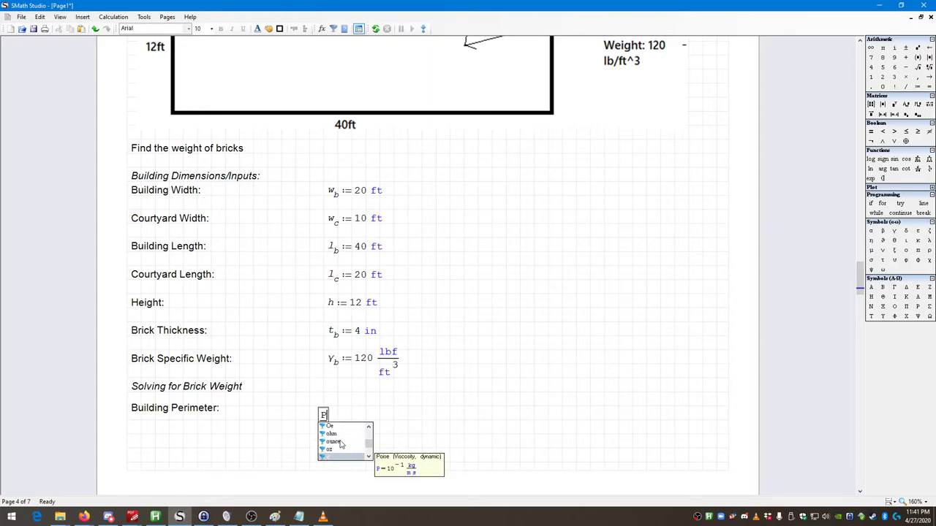
left_click(324, 414)
key("BackSpace")
type("P ")
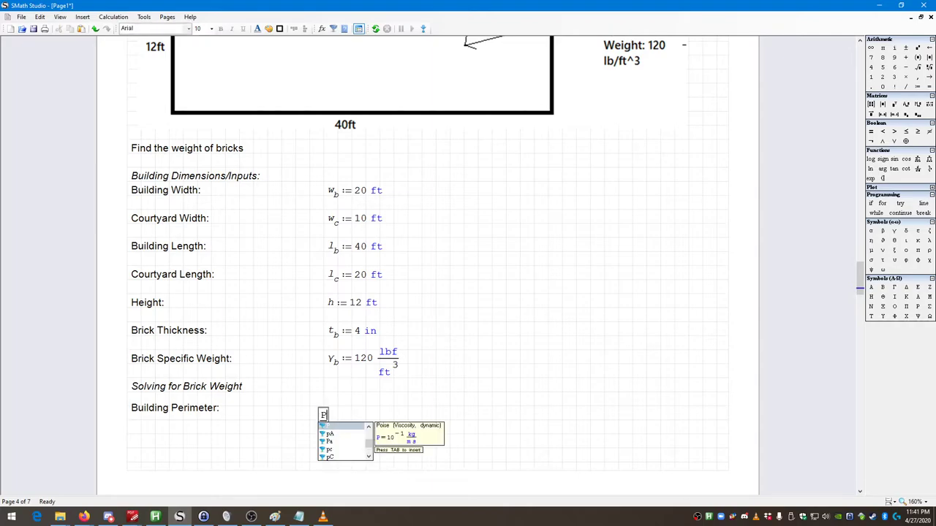
type(":=")
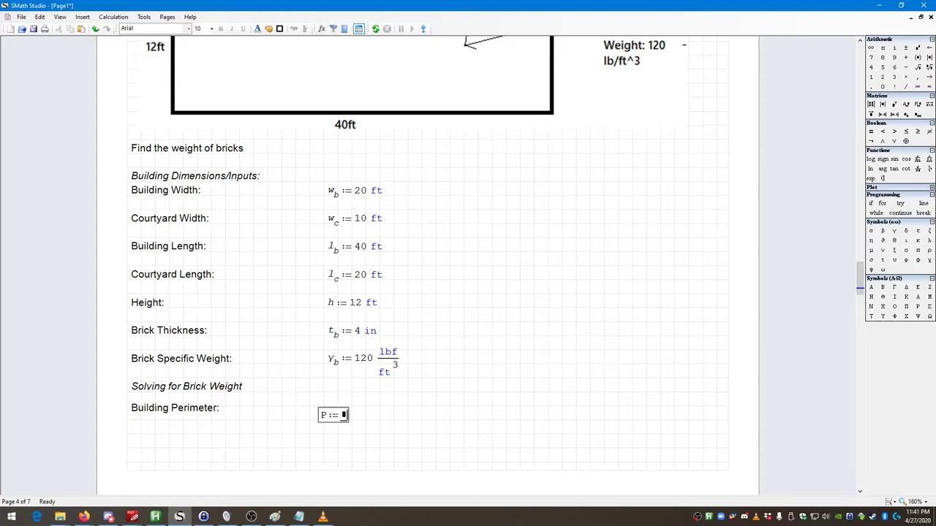
key("BackSpace")
key("BackSpace")
Define P with subscript b beside "Building Perimeter:" as 2 times w subscript b plus 2 times l subscript b
type("P")
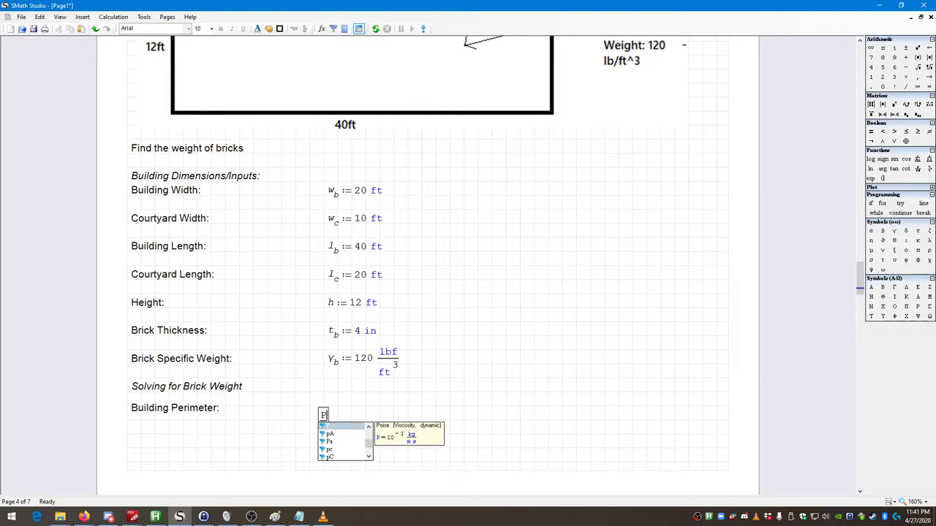
type(".b")
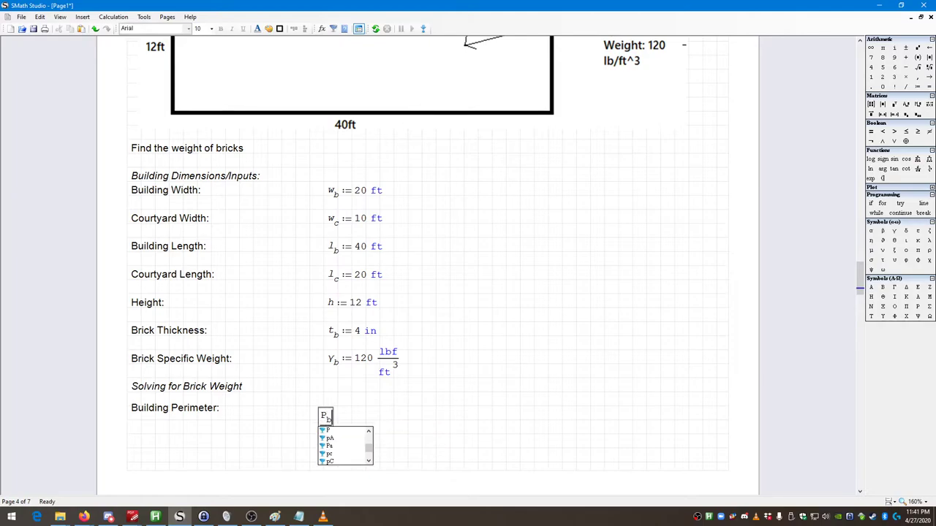
type(":=")
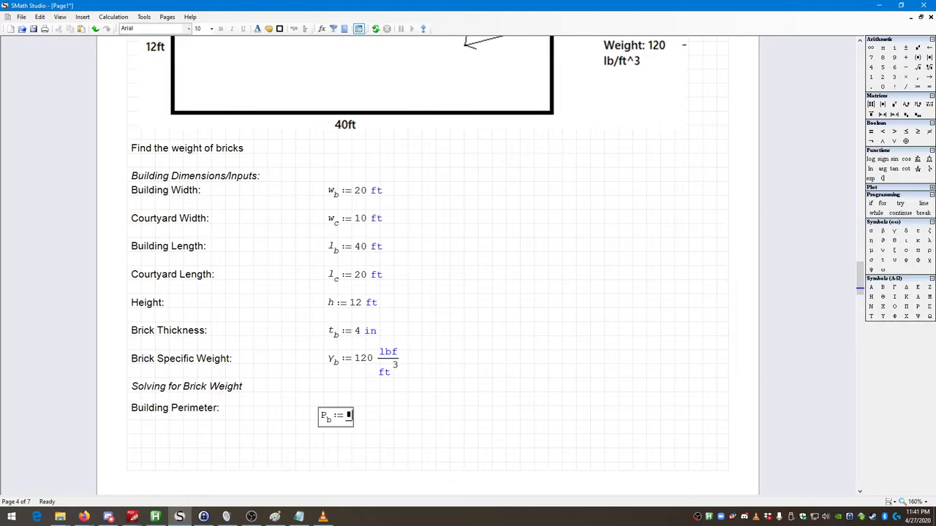
type("2*w.b")
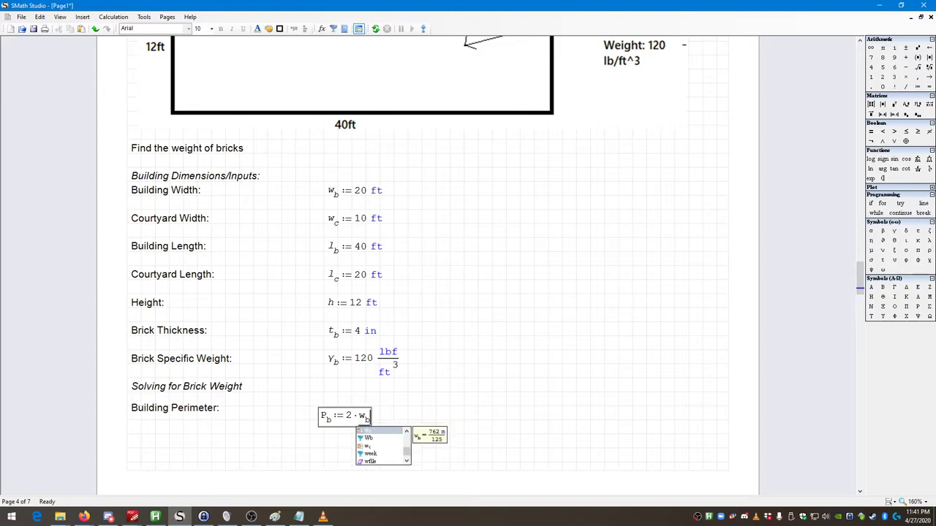
type("+")
type("2*l.b")
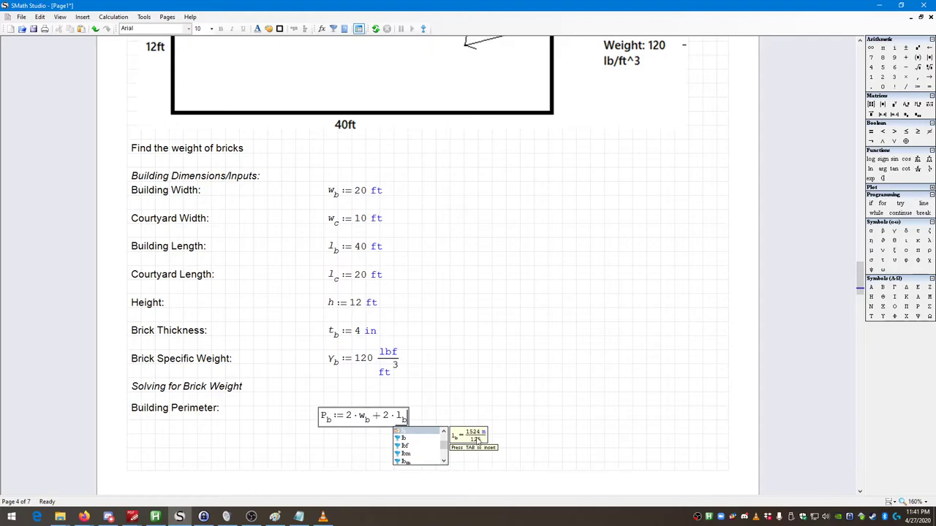
Evaluate the building perimeter inline in its definition and set the display unit to ft
type("= 36.576 m")
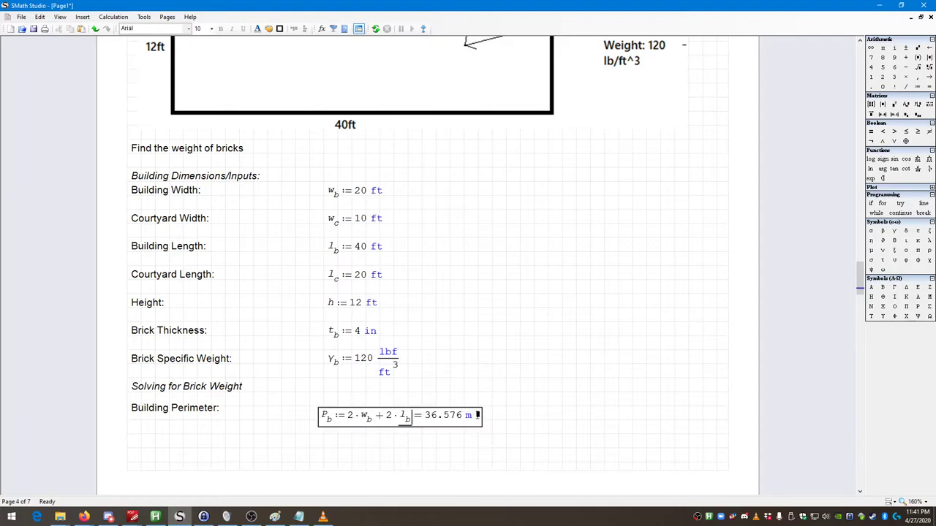
left_click(479, 415)
key("BackSpace")
type("ft")
key("Return")
Line up the building perimeter equation with its "Building Perimeter:" label on the same row
left_click_drag(495, 433, 317, 407)
key("Up")
key("Up")
key("Escape")
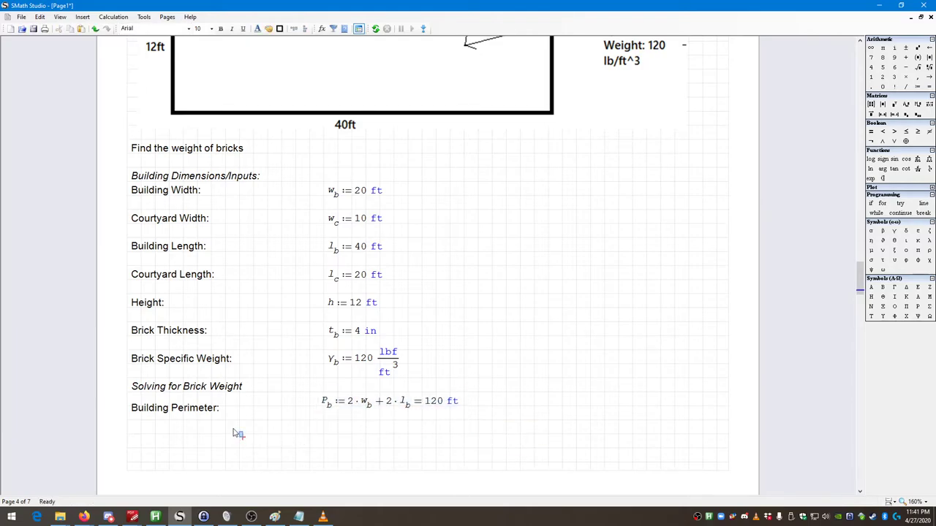
left_click_drag(237, 436, 128, 399)
key("Up")
left_click_drag(599, 451, 197, 404)
key("Down")
left_click(411, 451)
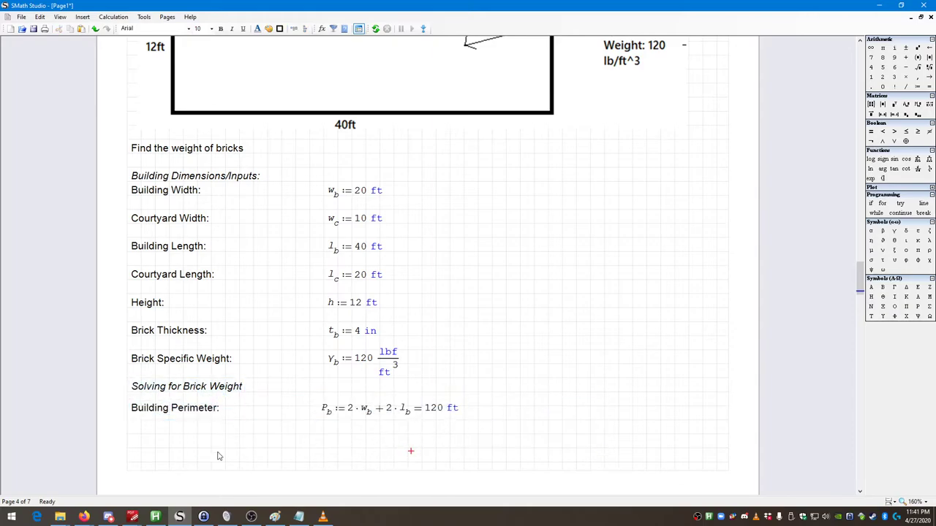
Remove the inline evaluation in feet from the building perimeter definition
mouse_move(449, 420)
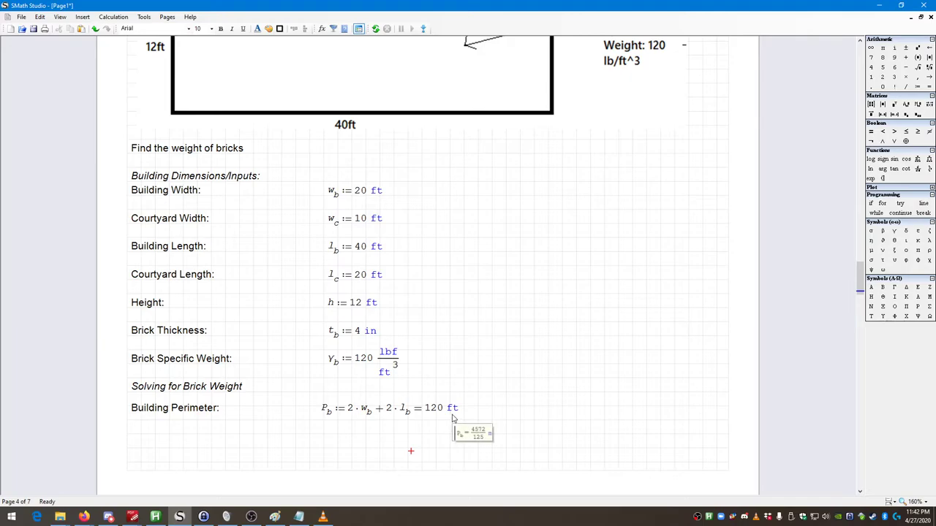
left_click(432, 407)
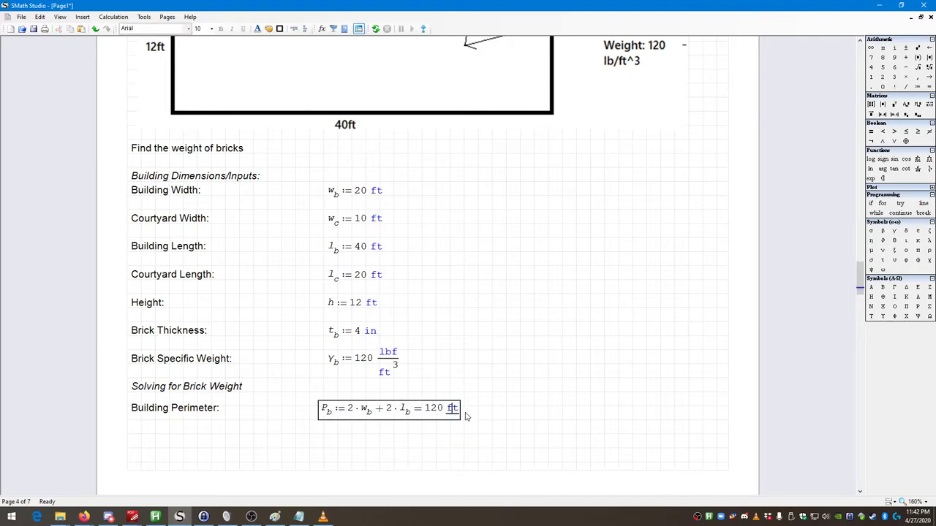
key("BackSpace")
key("BackSpace")
key("BackSpace")
key("BackSpace")
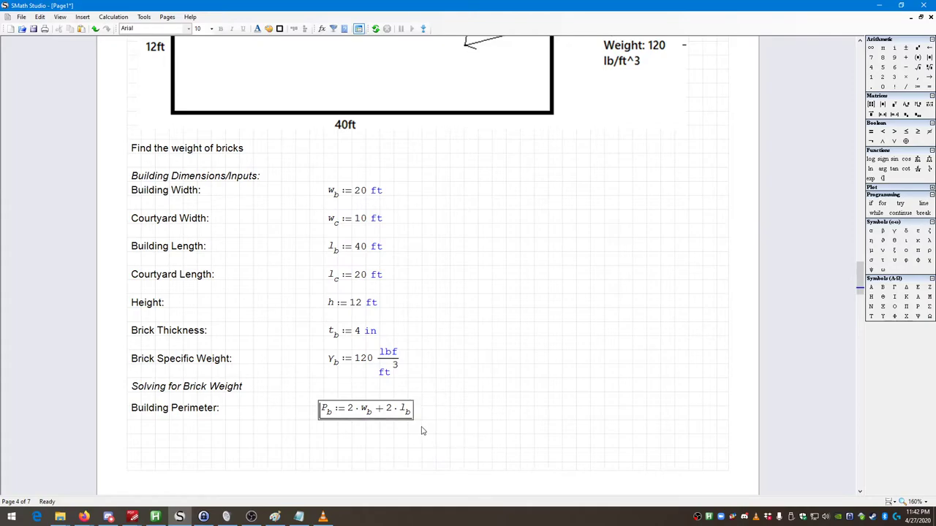
Evaluate the building perimeter inline again after 2 times l subscript b, with the result displayed in ft
left_click(407, 409)
type("= 36.576 m")
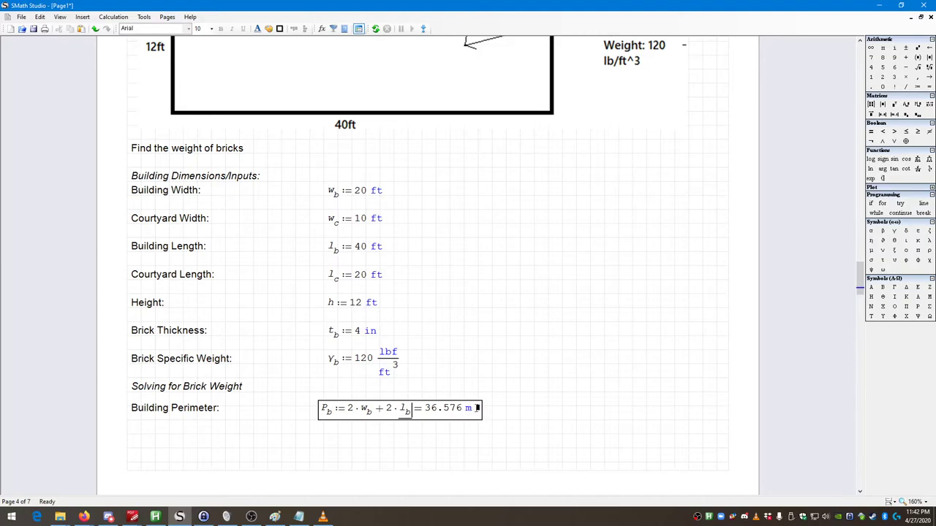
left_click(477, 409)
type("ft")
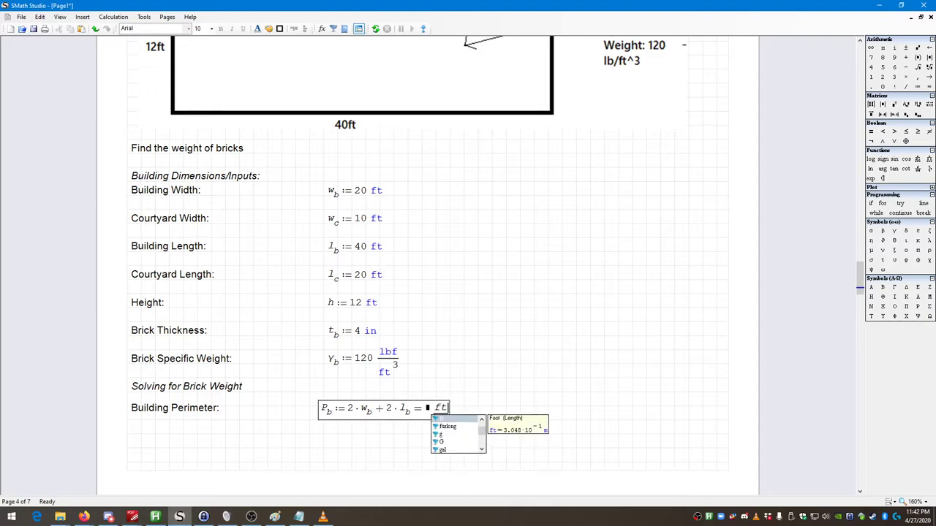
key("Return")
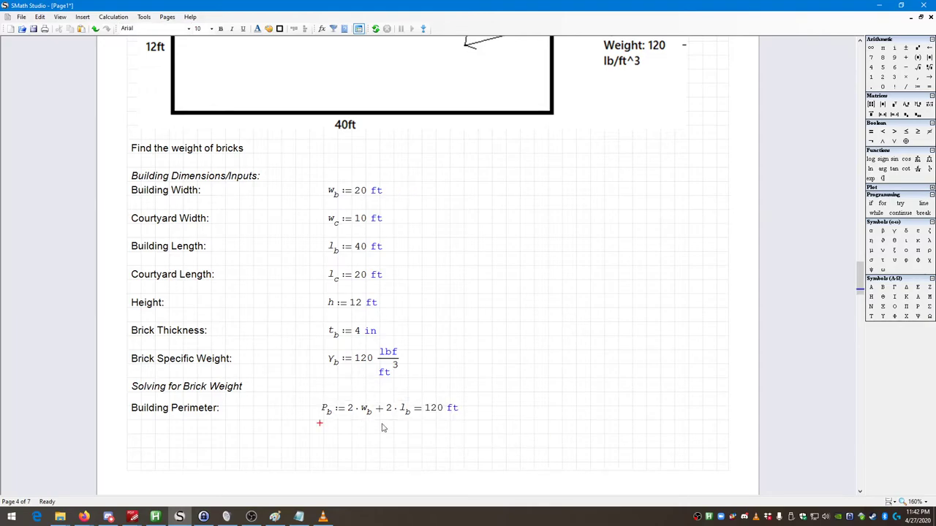
left_click_drag(487, 451, 321, 429)
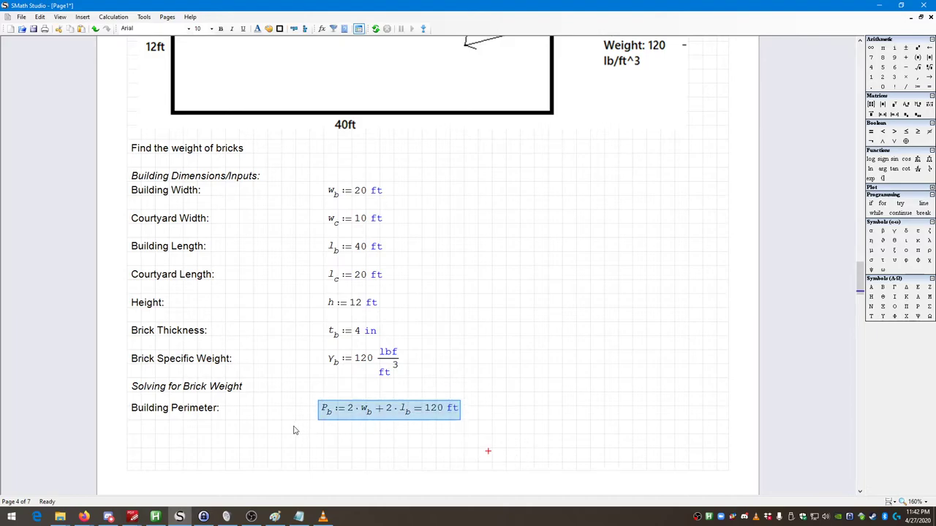
left_click_drag(516, 451, 184, 415)
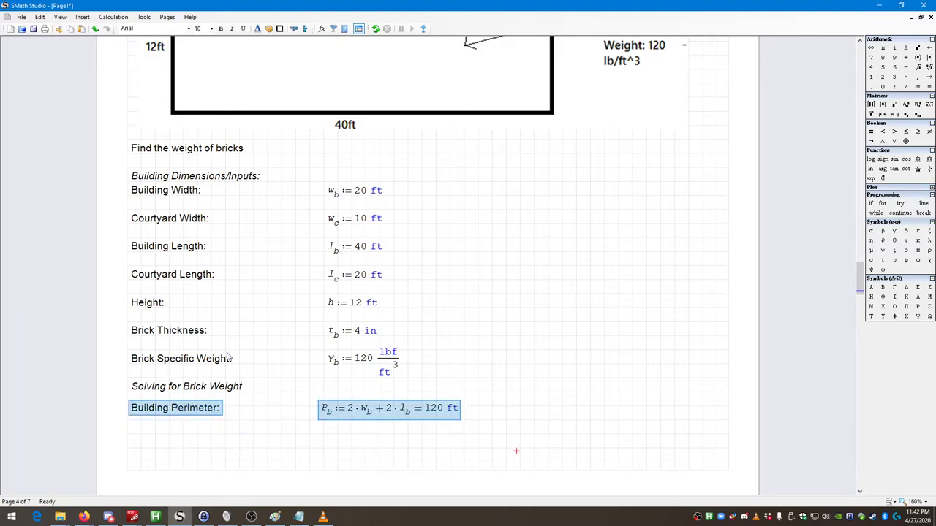
scroll(245, 309, "up", 4)
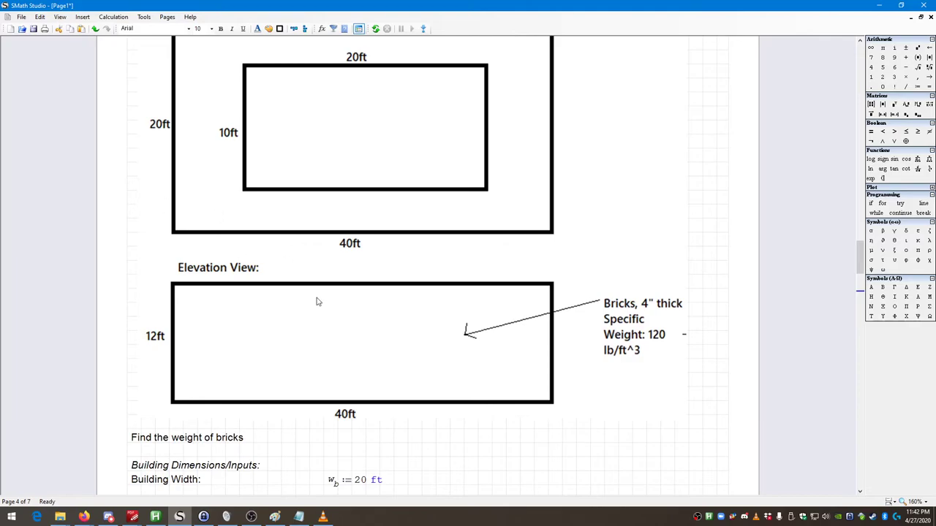
scroll(265, 340, "up", 2)
scroll(234, 373, "down", 10)
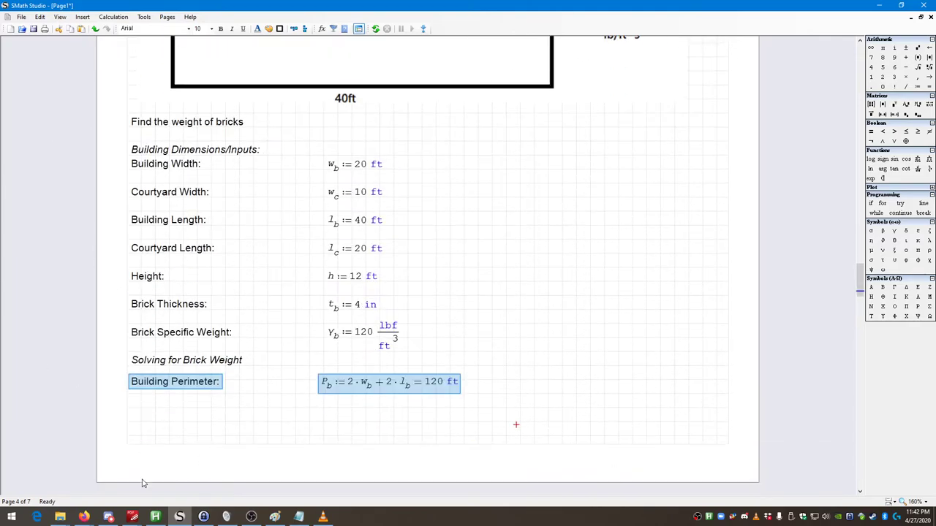
Add the label "Courtyard Perimeter:" below "Building Perimeter:" and line it up with the other labels
left_click(136, 413)
key("quotedbl")
type("Courtyard Perimeter")
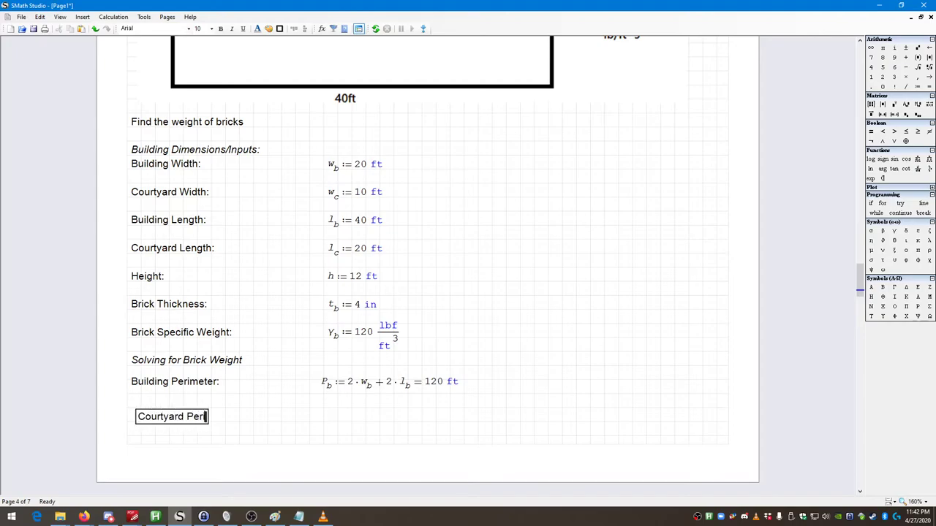
type(":")
left_click_drag(277, 439, 219, 424)
Duplicate the building perimeter equation beside the "Courtyard Perimeter:" label
left_click_drag(504, 421, 317, 371)
key("ctrl+c")
left_click(320, 411)
key("ctrl+v")
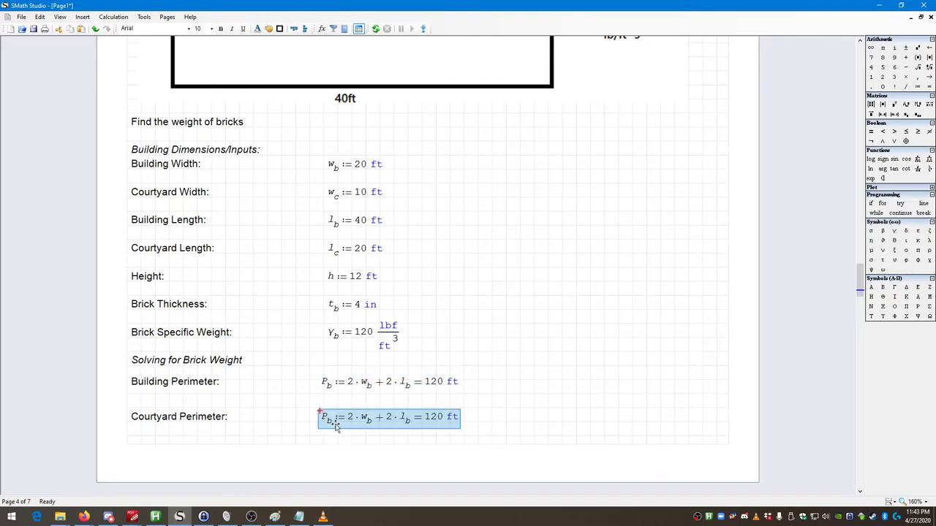
Change every subscript b to c in the copied equation so it defines P subscript c as 2·w subscript c + 2·l subscript c
double_click(327, 419)
left_click(332, 421)
key("BackSpace")
type("c")
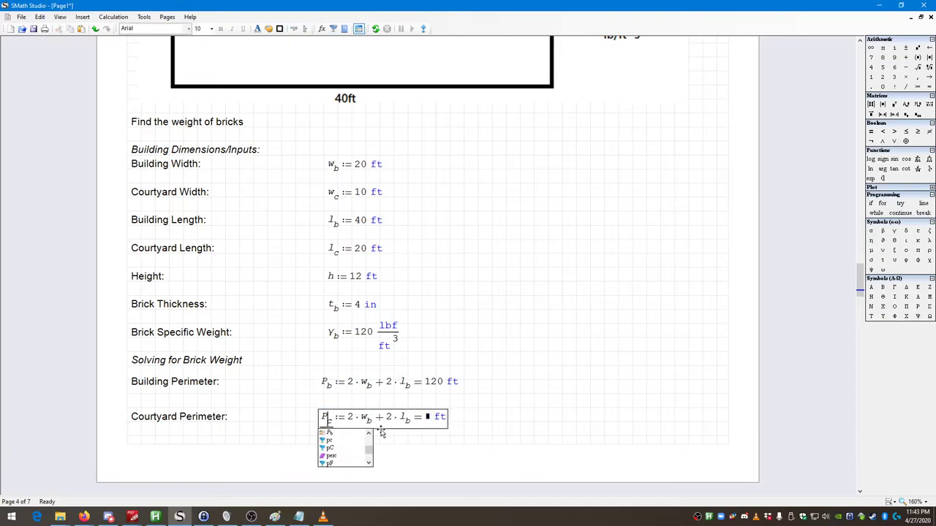
left_click(370, 421)
key("BackSpace")
type("c")
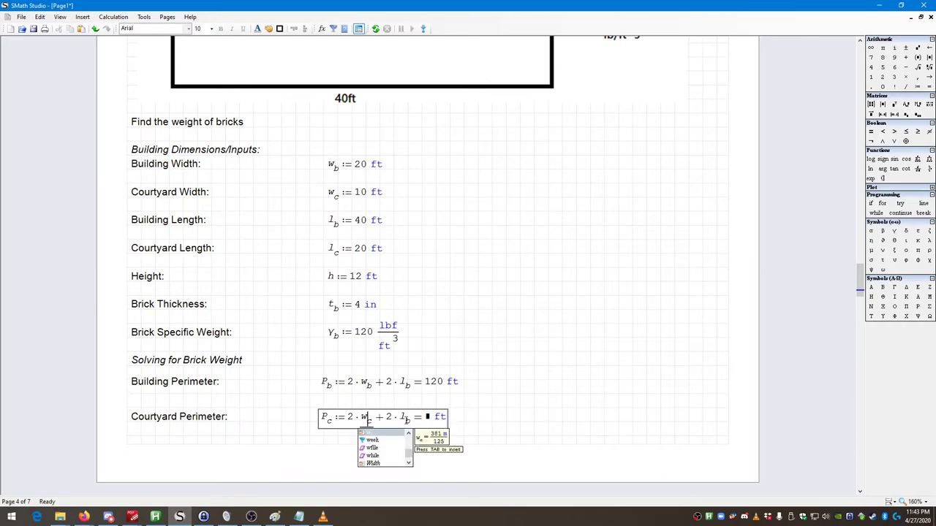
left_click(408, 421)
key("BackSpace")
type("c")
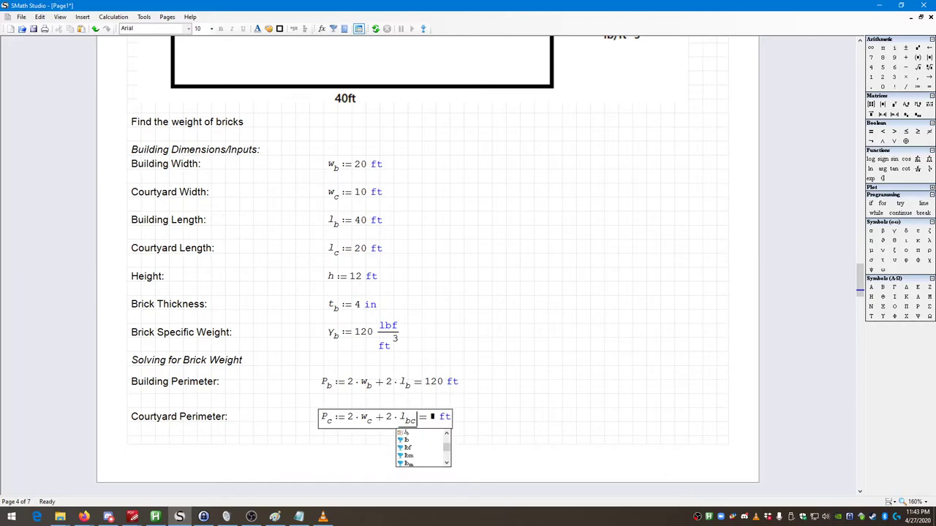
left_click(502, 404)
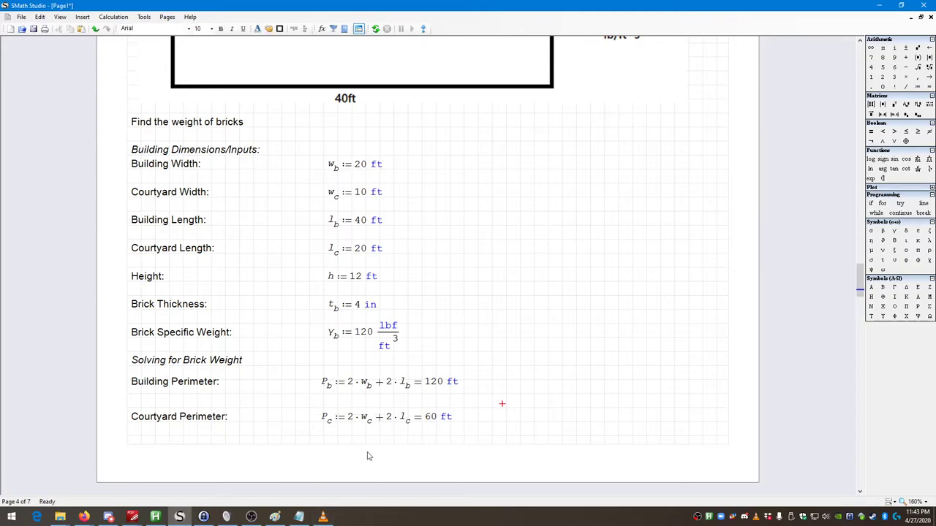
Add the label "Overall Wall Perimeter:" at the start of the next page, aligned with the label column
left_click(140, 444)
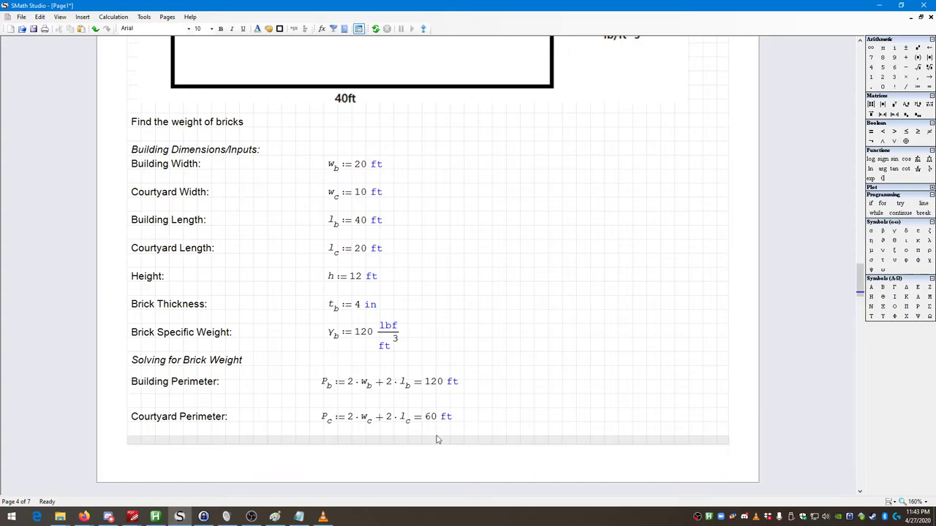
scroll(282, 411, "down", 1)
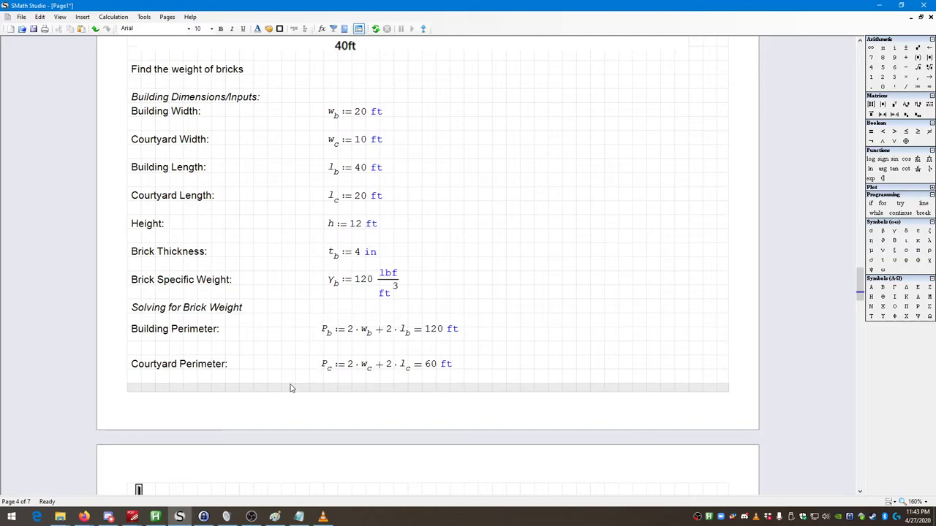
type("Overall Wall")
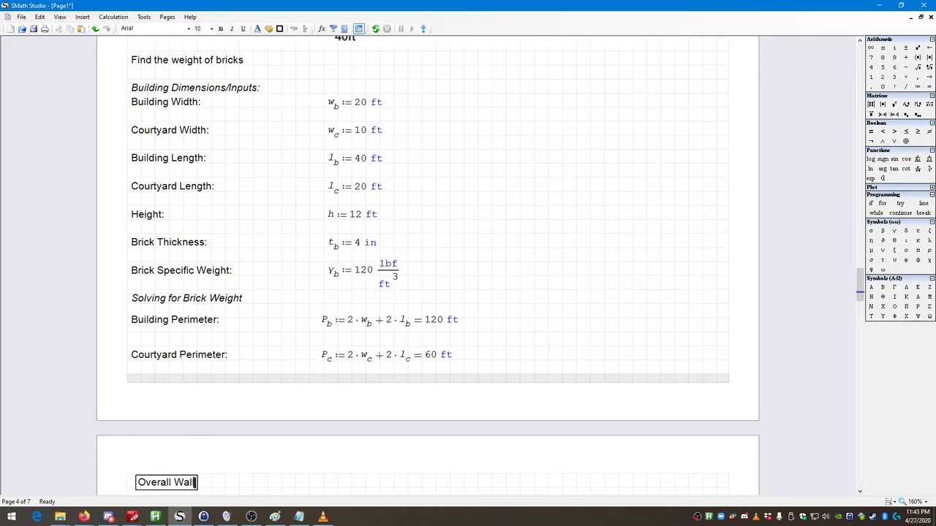
type(" Perimeter:")
left_click(327, 476)
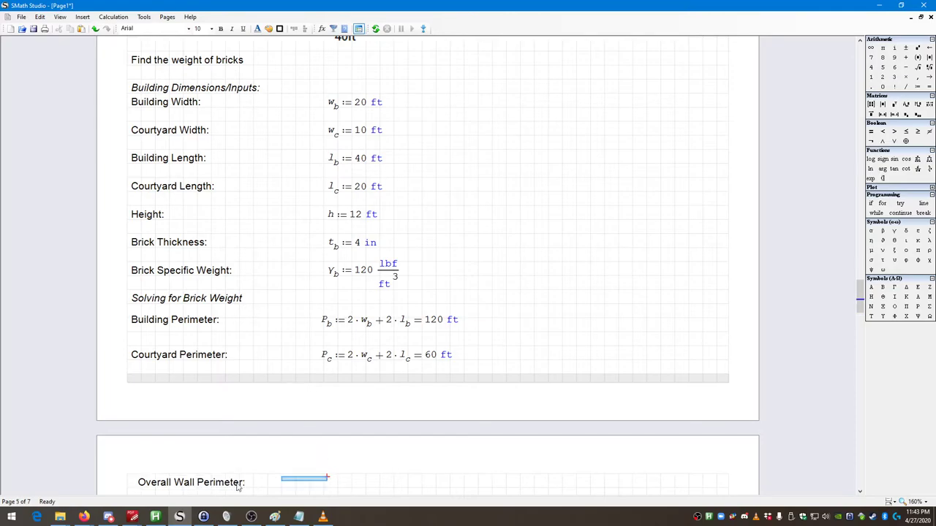
scroll(286, 426, "down", 5)
scroll(291, 405, "up", 2)
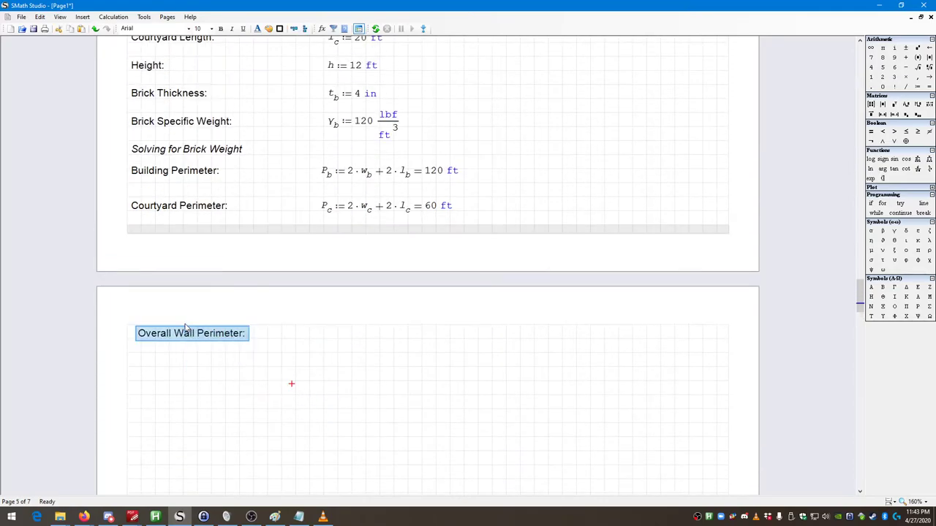
Define the overall wall perimeter P as P subscript b + P subscript c beside its label and evaluate it inline
left_click(307, 334)
type("P")
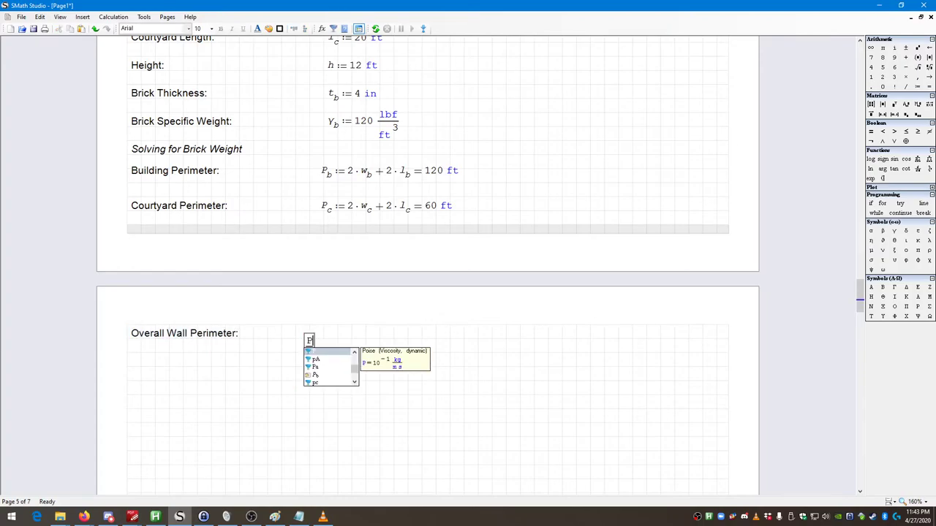
type(":P.b")
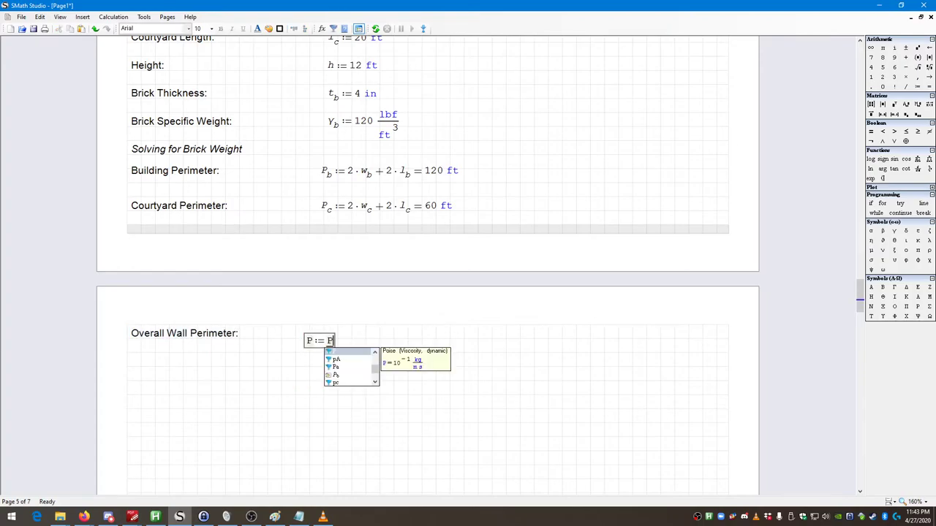
type("+")
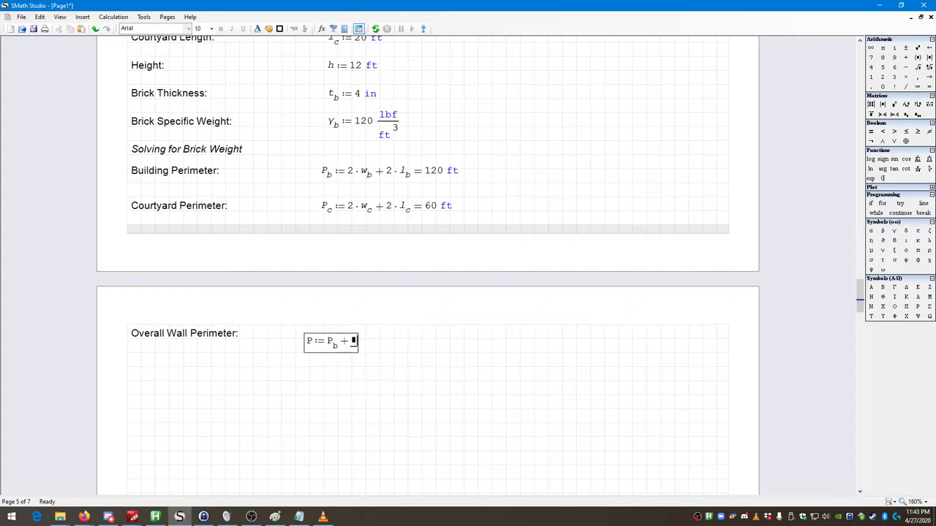
type("P.c")
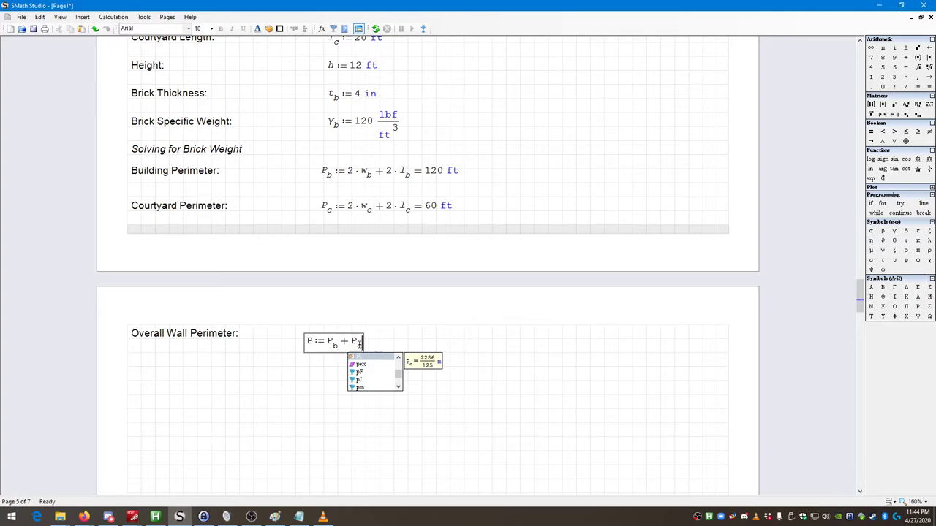
type("= 54.864 m")
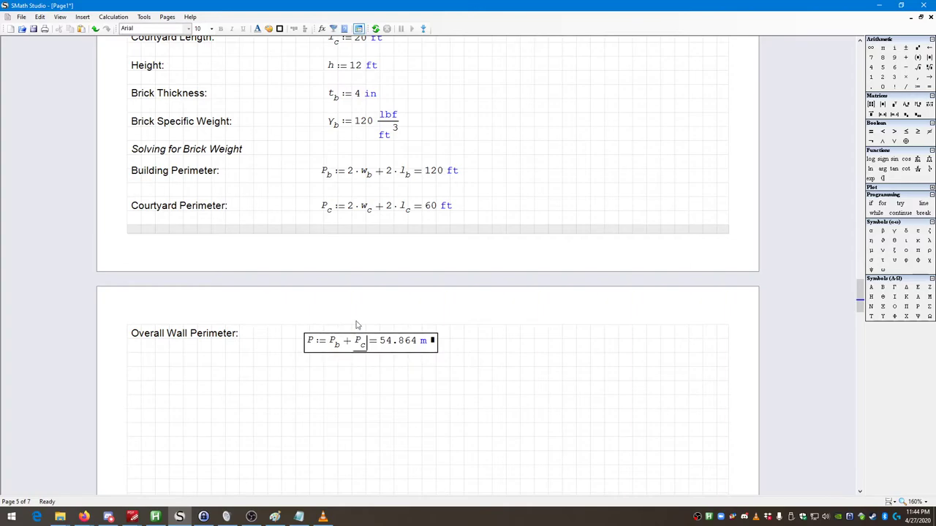
left_click(432, 341)
type("t")
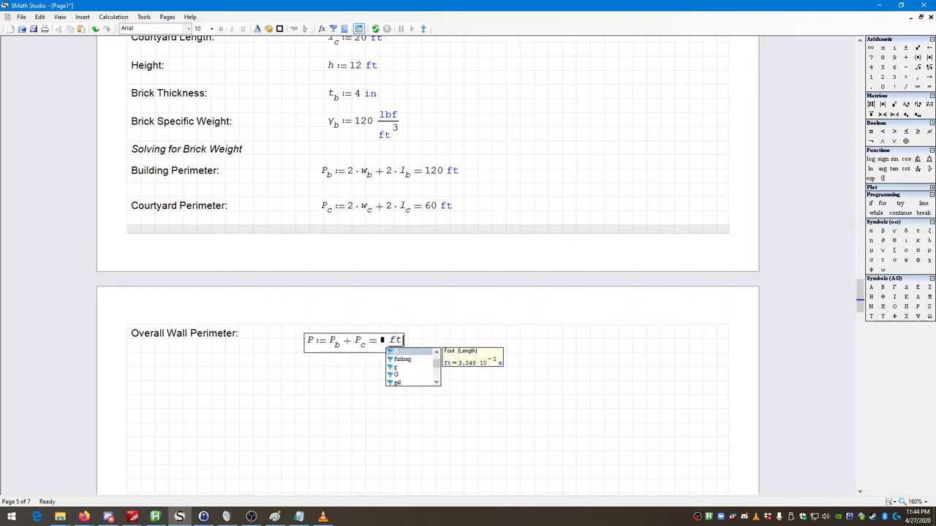
key("Return")
type("=")
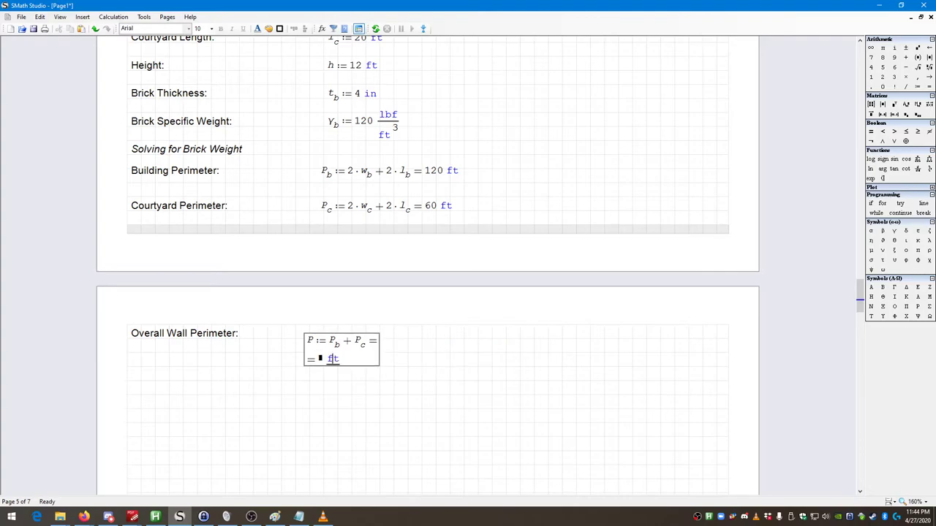
key("ctrl+z")
key("BackSpace")
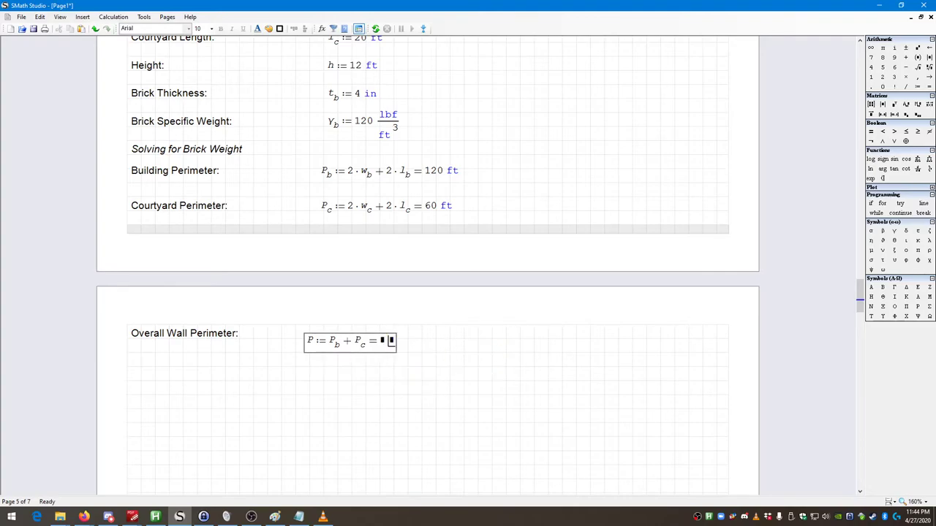
Display the overall wall perimeter result in ft and line up its equation with the perimeter equations above
type("t")
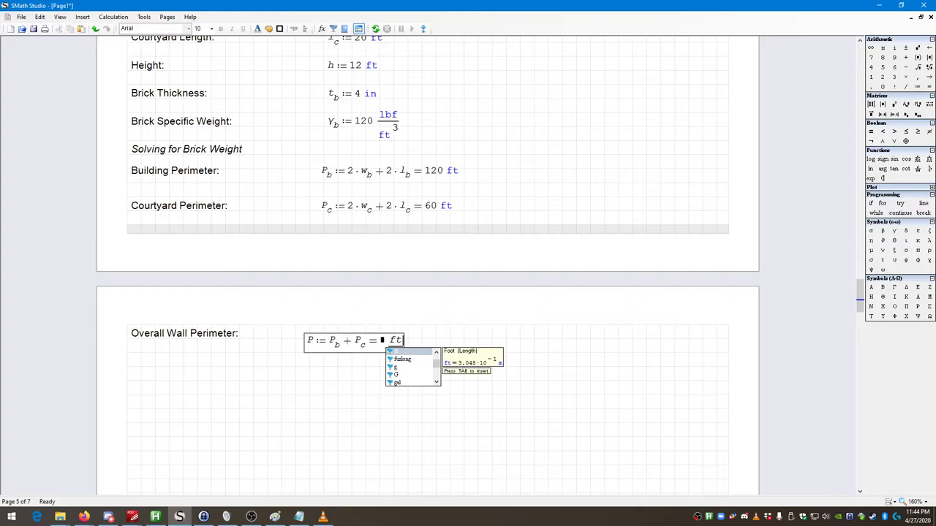
key("Tab")
left_click(468, 369)
left_click_drag(494, 398, 304, 331)
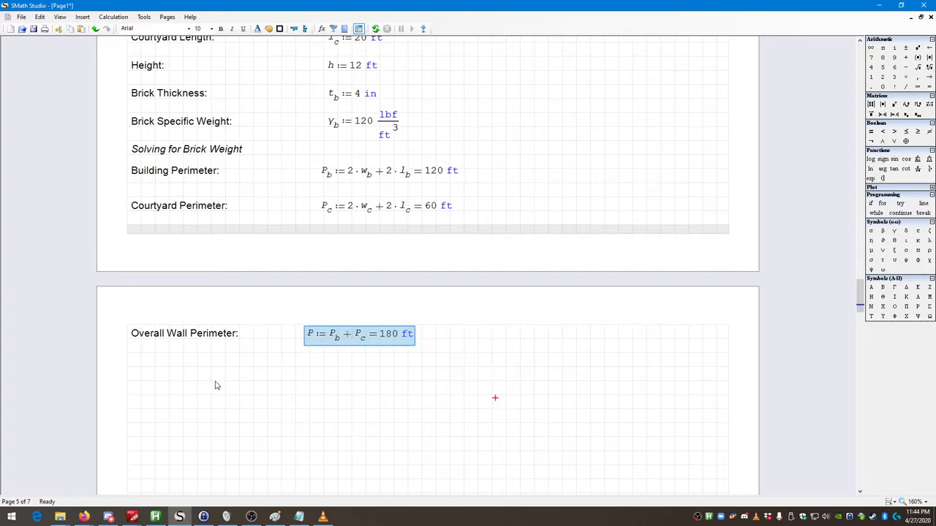
key("Right")
key("Right")
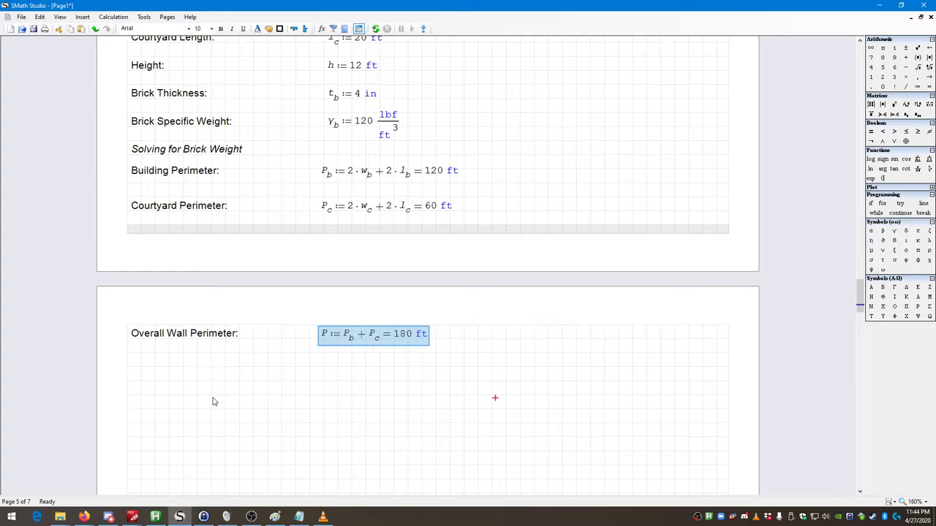
Add the label "Wall Surface Area:" below "Overall Wall Perimeter:"
left_click(192, 366)
left_click(132, 363)
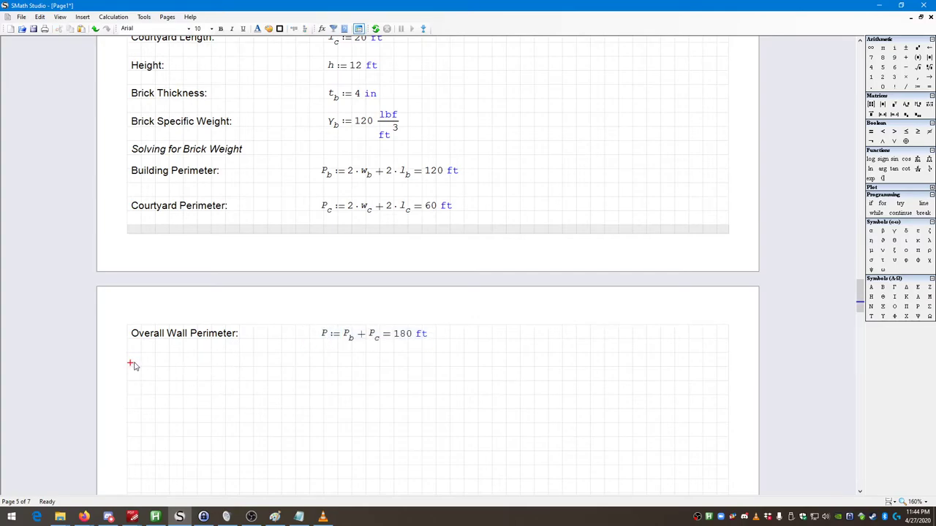
key("quotedbl")
type("Wall Su")
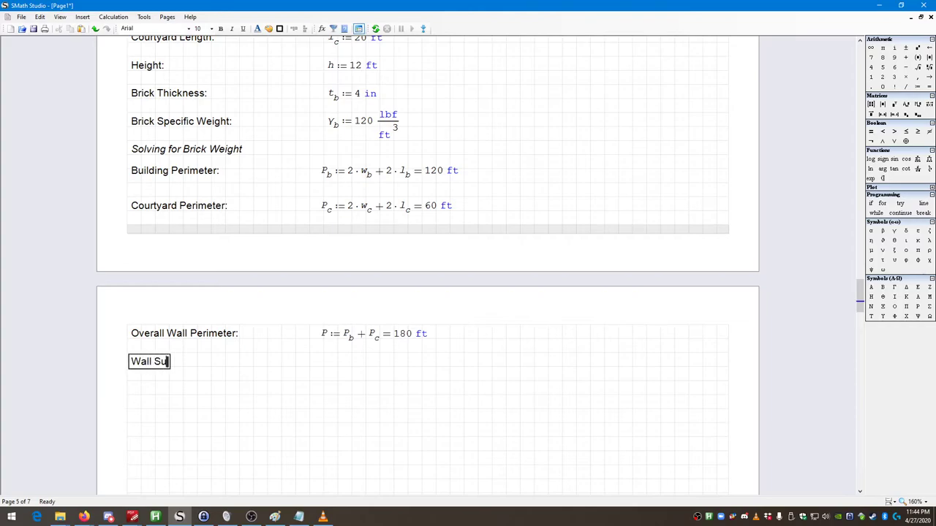
type("rface Area:")
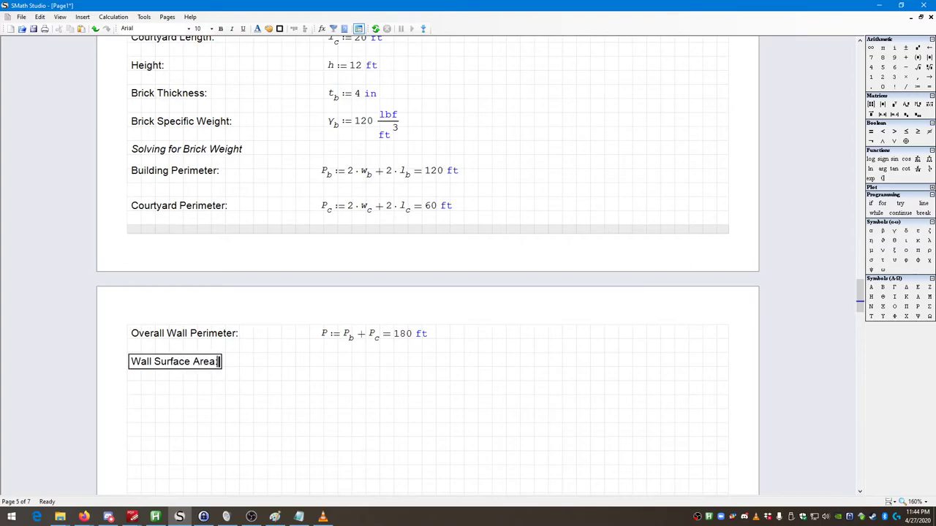
Define the wall surface area A as P·h beside its label, aligned under the overall wall perimeter equation
left_click(325, 365)
key("Up")
key("Left")
key("Down")
scroll(308, 323, "up", 1)
mouse_move(318, 384)
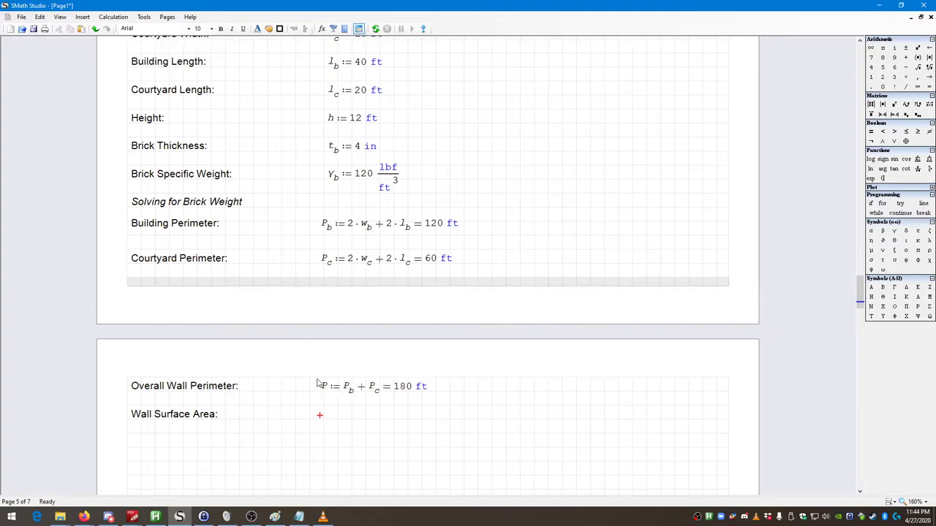
type("A:")
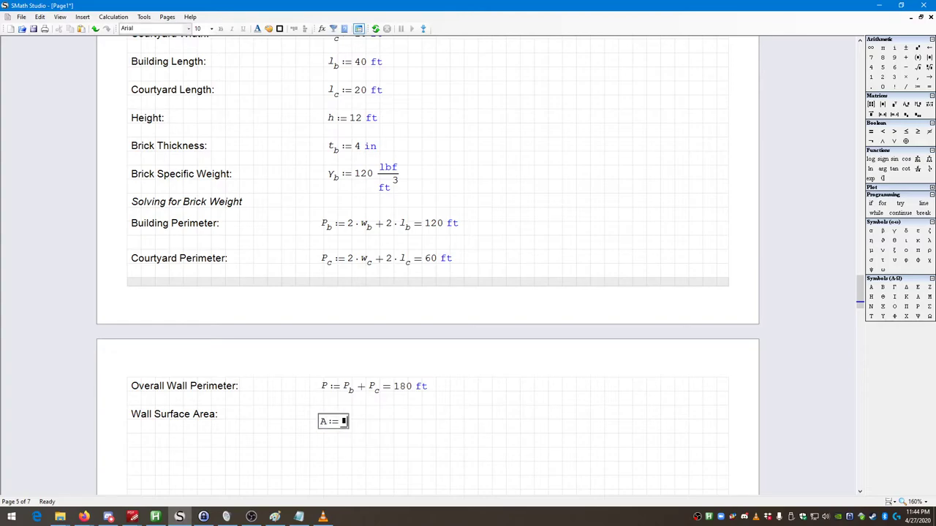
type("P*")
scroll(330, 359, "up", 2)
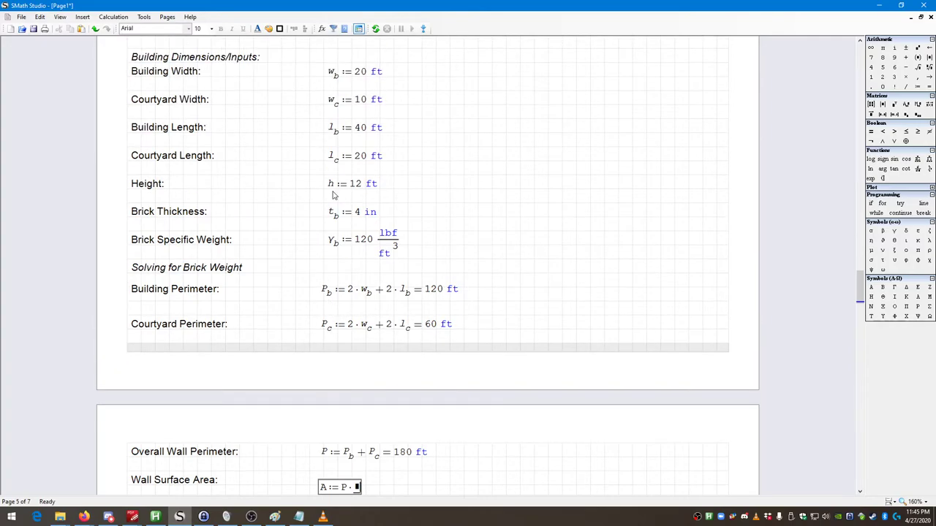
scroll(330, 359, "down", 2)
scroll(339, 364, "down", 1)
type("h ")
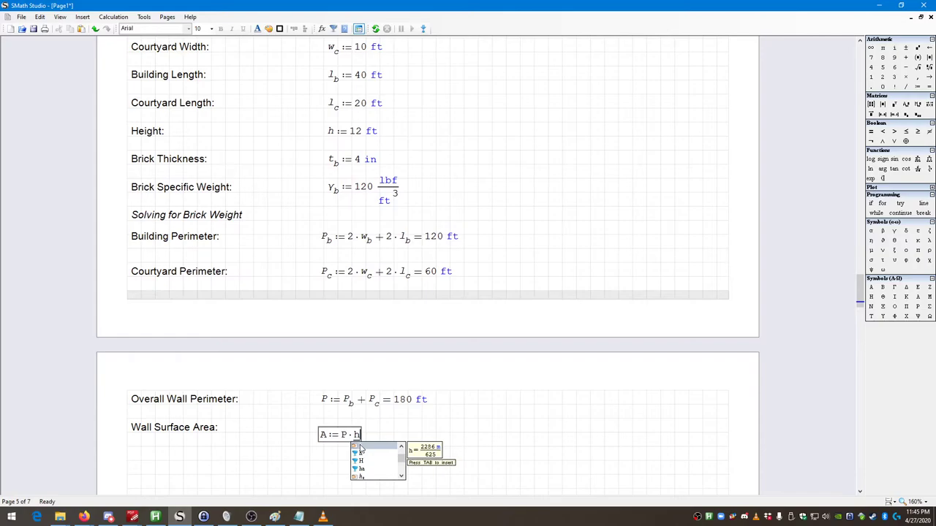
Evaluate the wall surface area A inline, display its result in ft^2, and line the equation up with its label
type("= 200.6706 m 2")
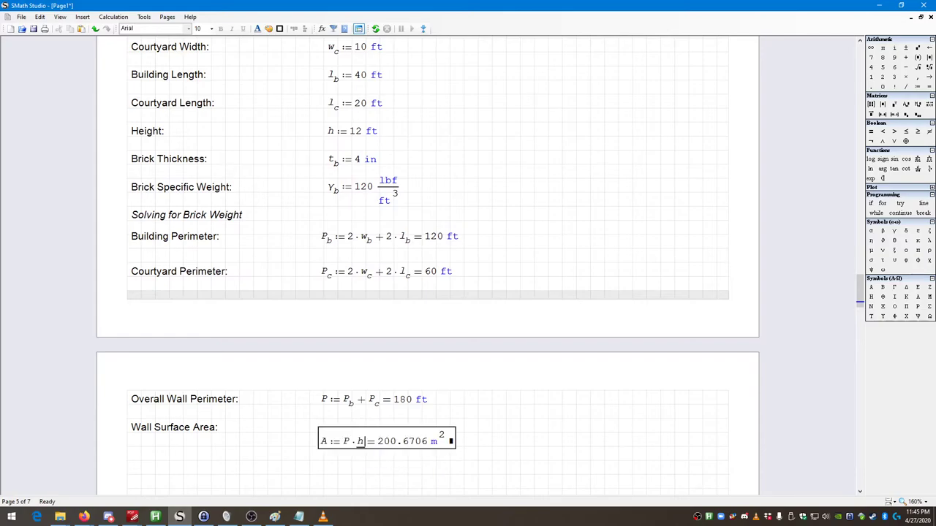
left_click(451, 441)
type("ft")
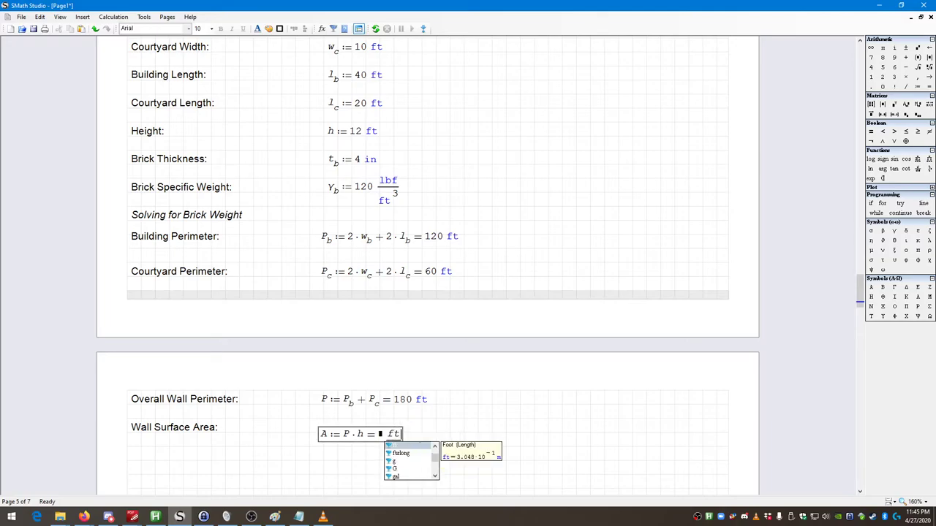
key("Return")
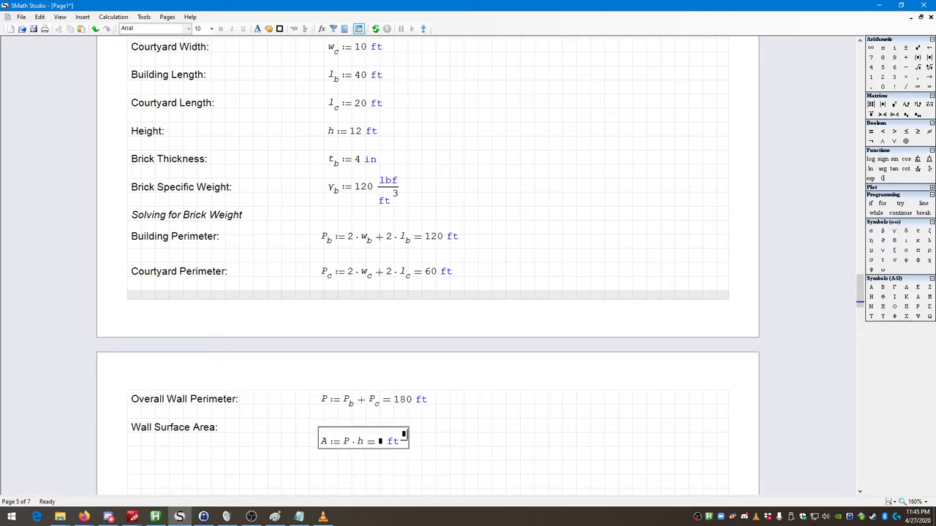
left_click(534, 427)
left_click(445, 471)
left_click_drag(445, 471, 317, 425)
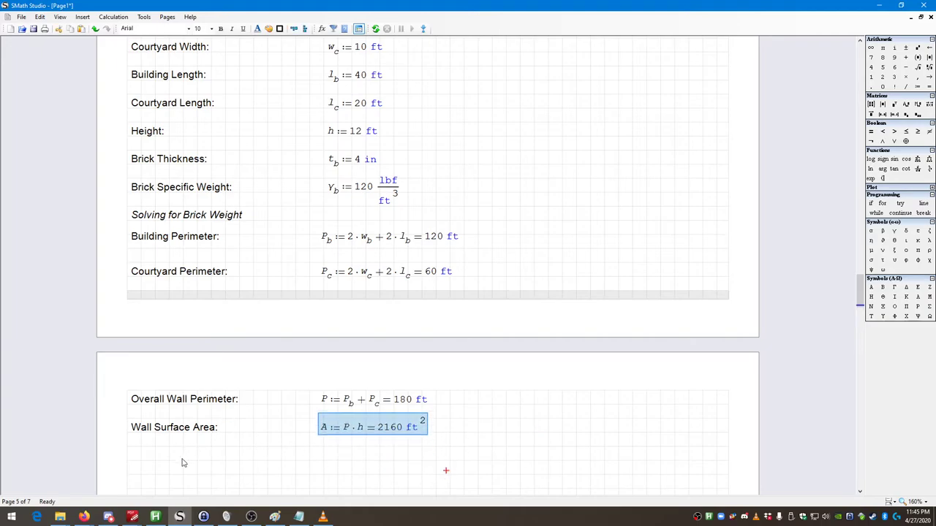
Add the label "Total Volume of Brick:" below "Wall Surface Area:"
left_click(136, 452)
key("quotedbl")
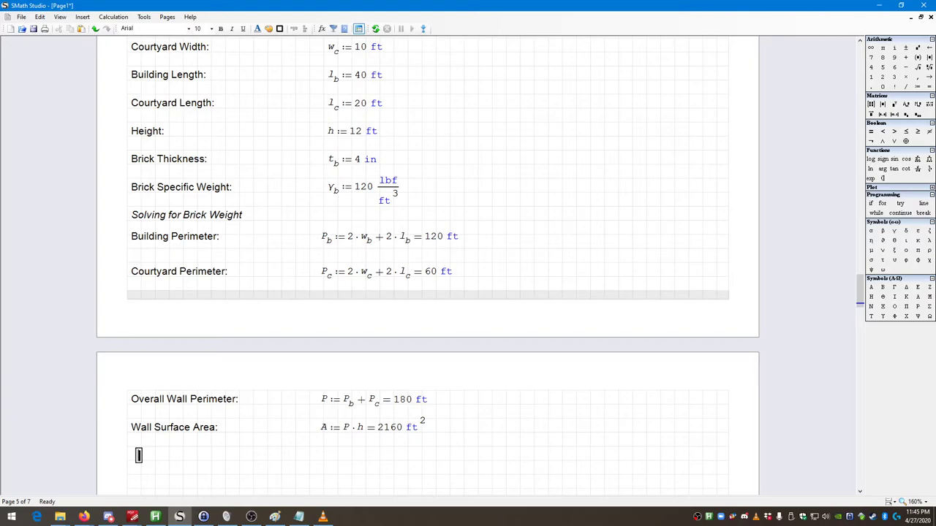
key("BackSpace")
left_click(132, 455)
scroll(468, 353, "up", 10)
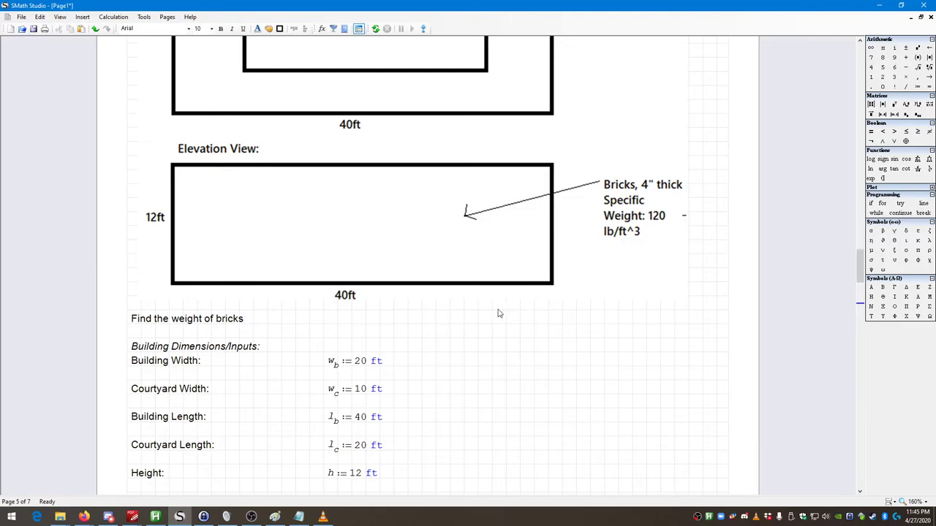
scroll(504, 367, "down", 1)
scroll(506, 360, "up", 1)
scroll(506, 361, "down", 6)
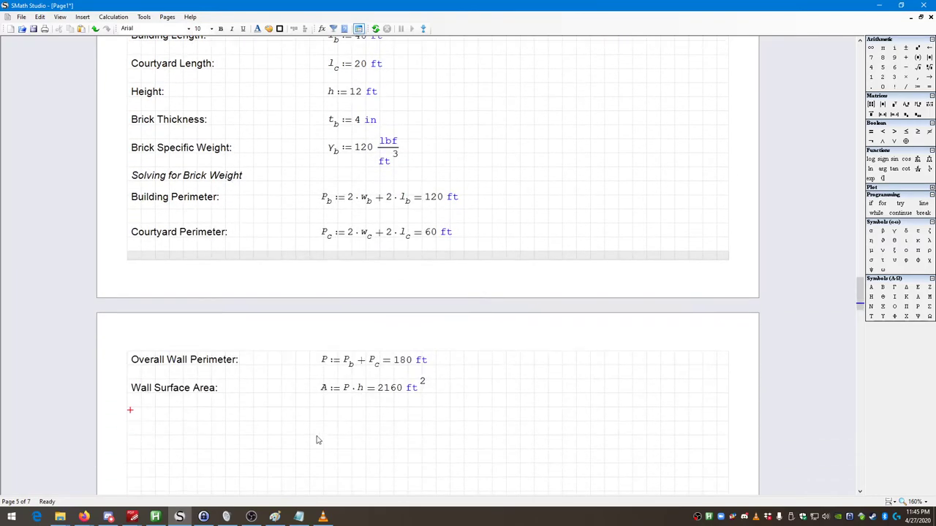
key("shift+apostrophe")
type("Total Volume of Brick:")
Define the total brick volume V as A·t subscript b beside its label and evaluate it inline
left_click(320, 413)
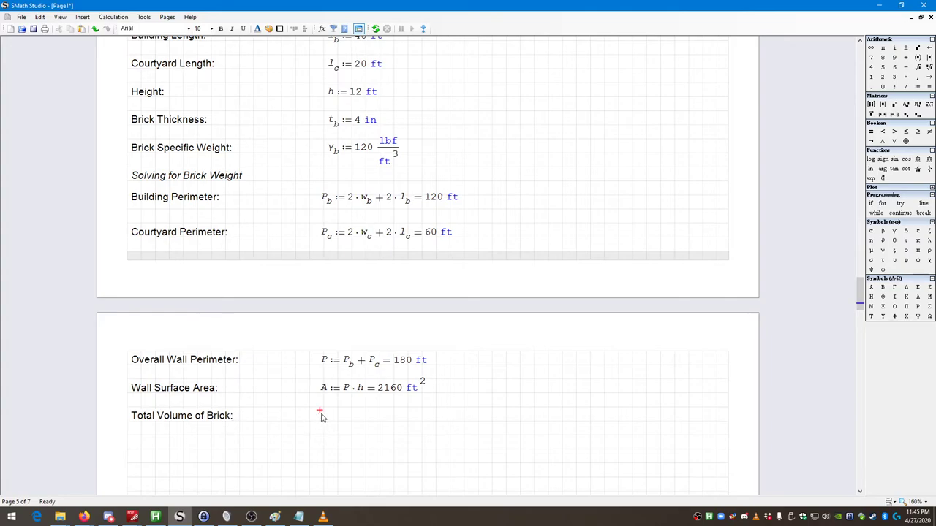
type("V:=")
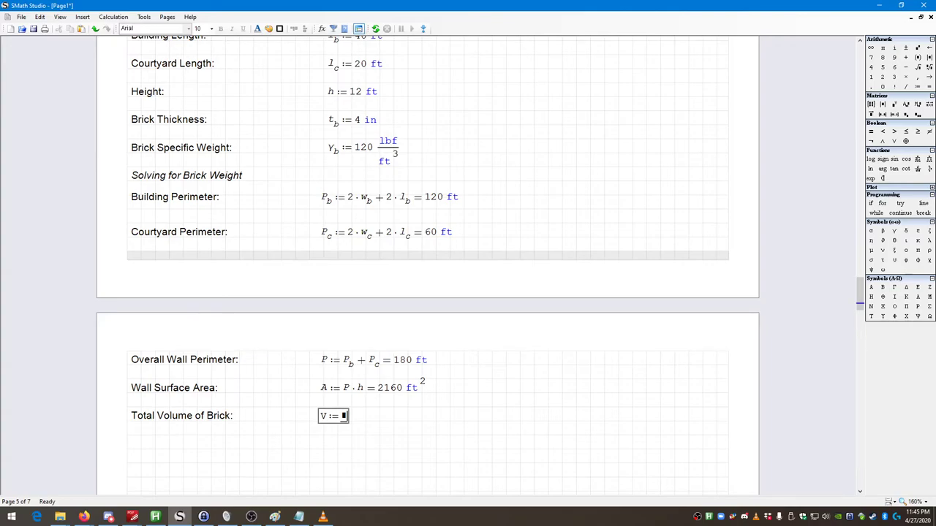
type("A")
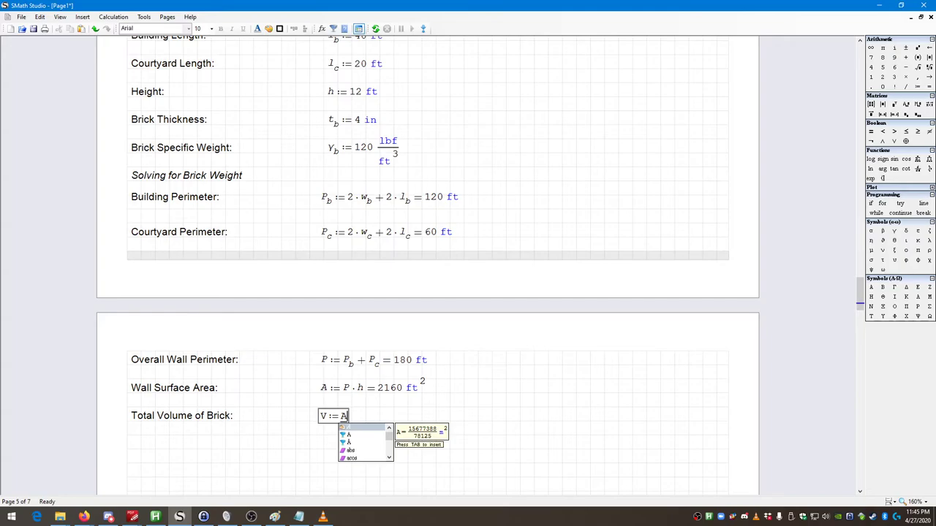
type("*t.b")
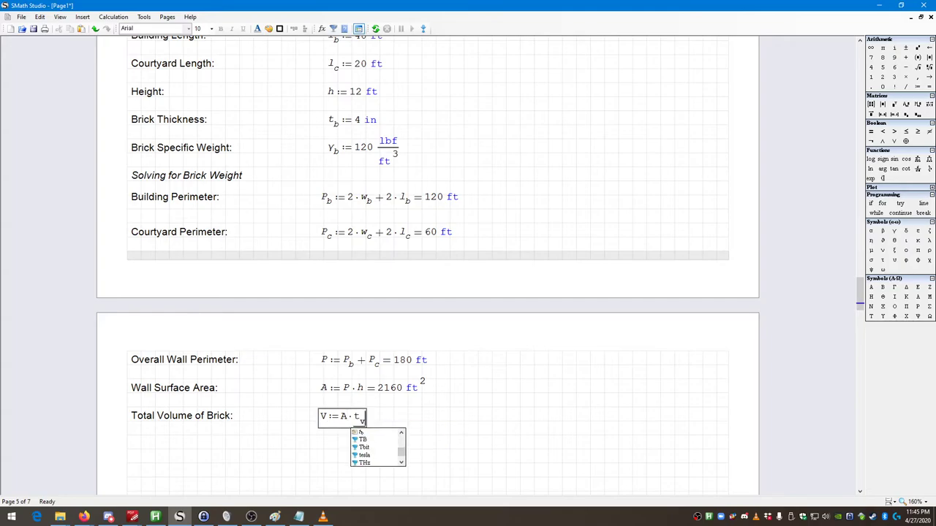
key("space")
key("space")
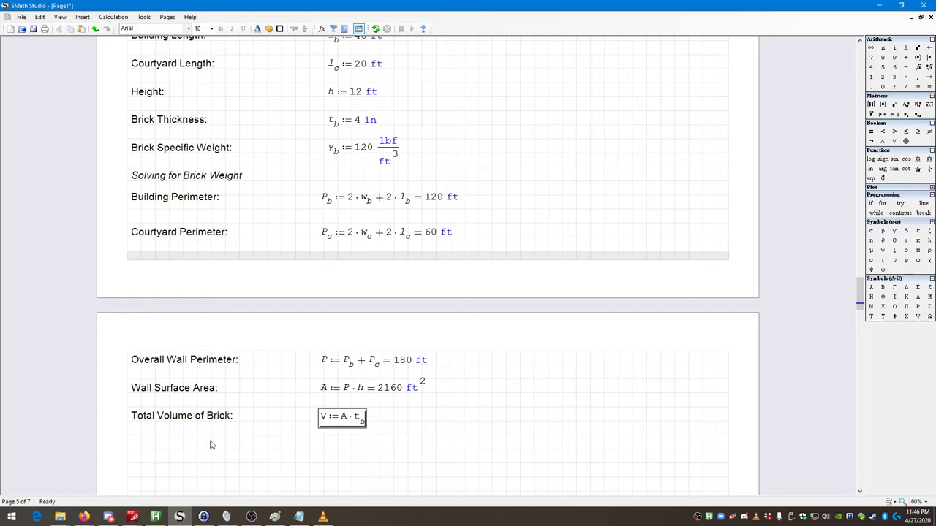
mouse_move(332, 395)
type("= 20.3881 m^3")
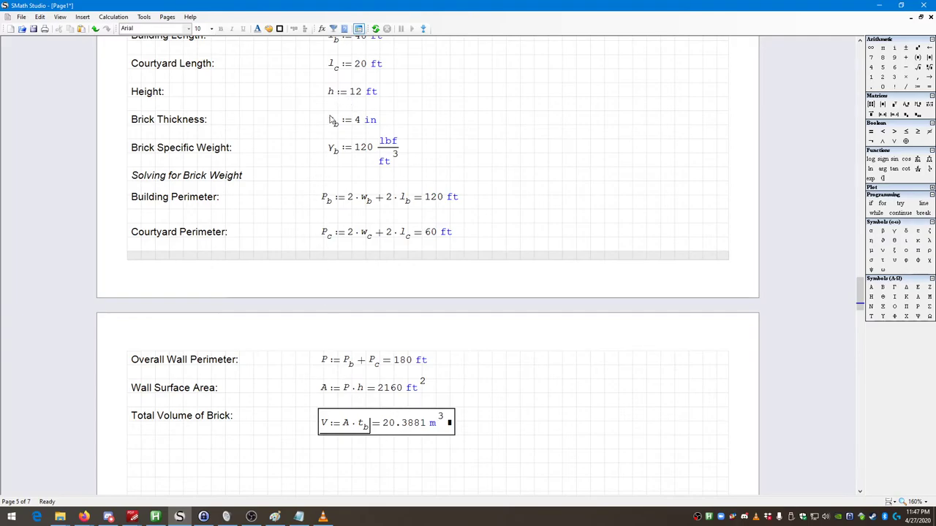
Display the total brick volume result in ft^3 and line up its equation with the "Total Volume of Brick:" label
scroll(358, 150, "up", 1)
scroll(348, 143, "up", 1)
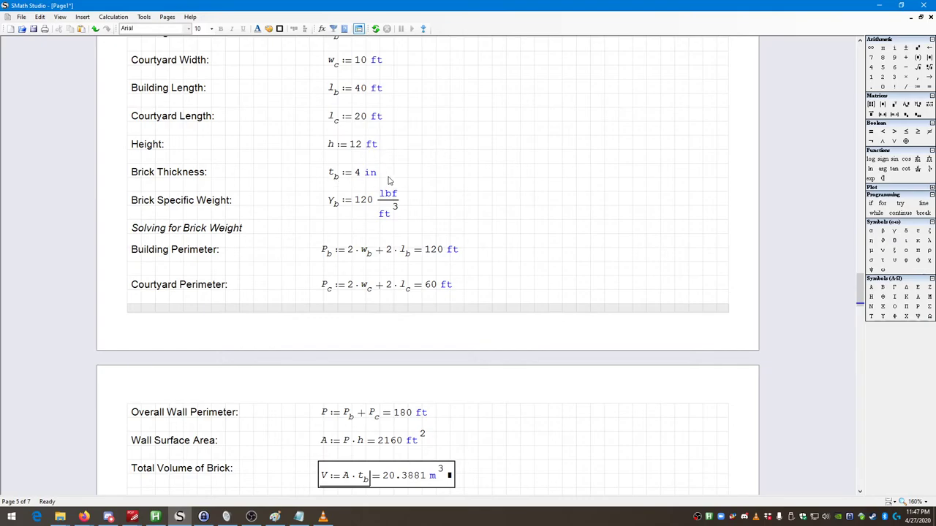
scroll(383, 224, "down", 1)
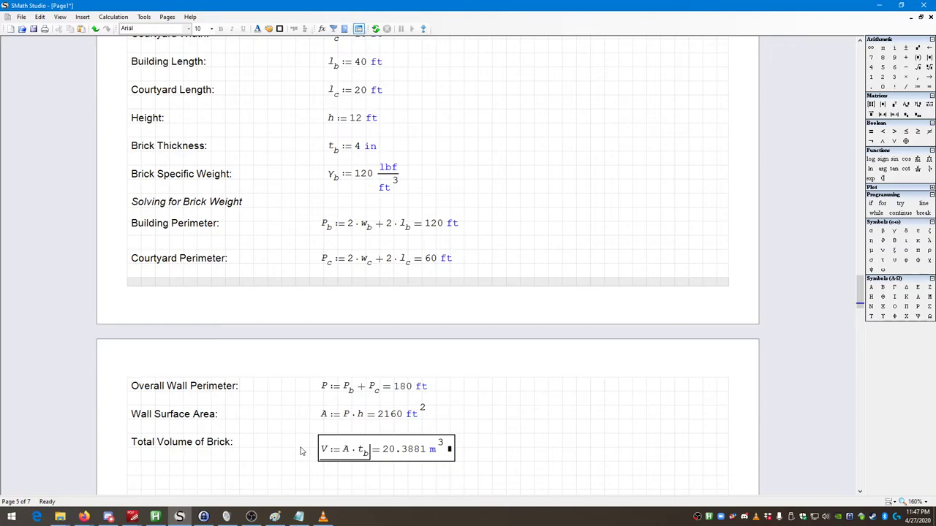
left_click(448, 449)
type("ft")
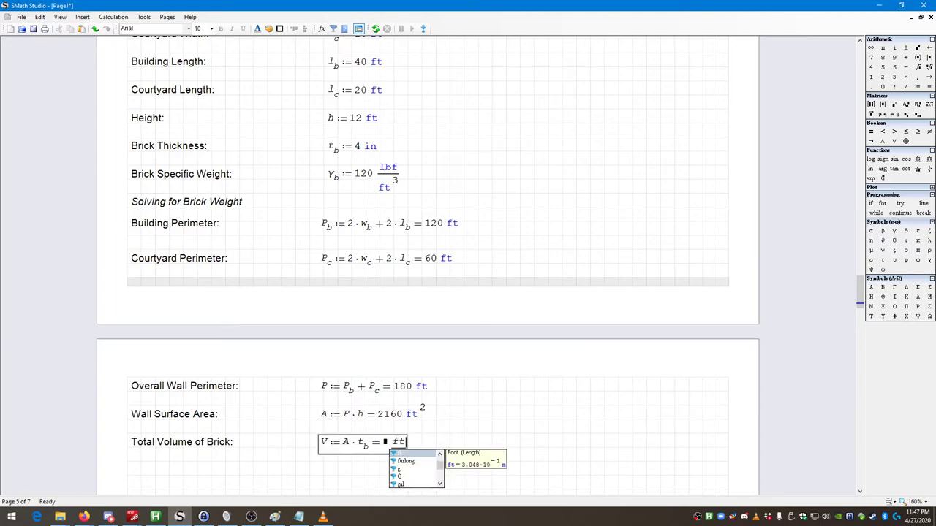
key("Return")
type("^3")
key("Return")
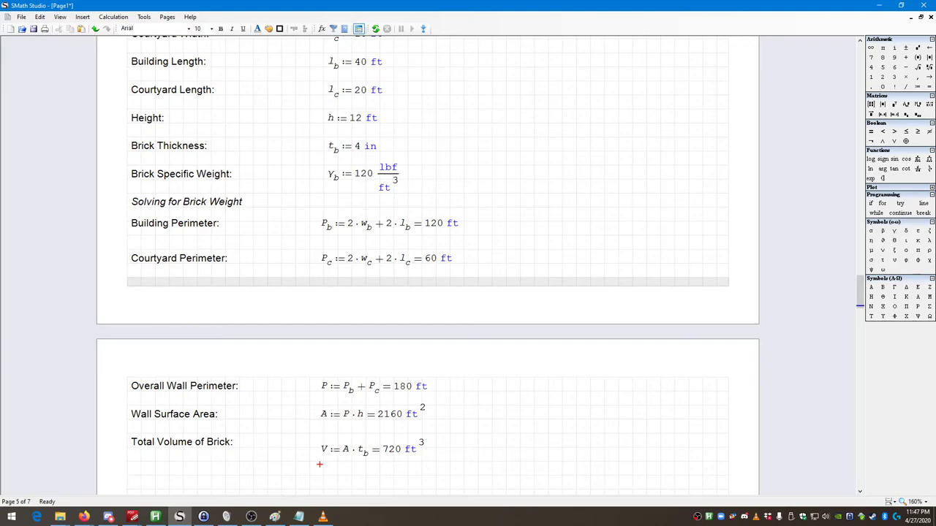
left_click_drag(502, 458, 318, 430)
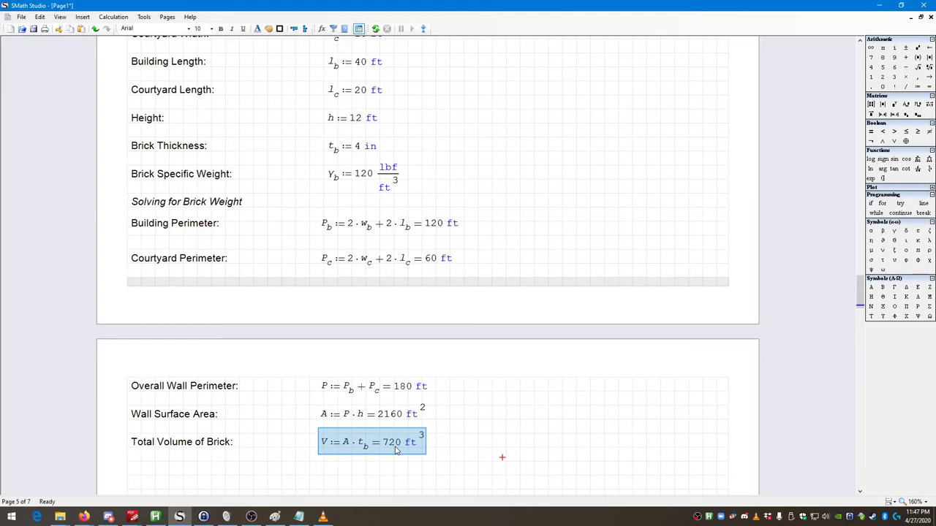
Add the label "Brick Weight:" below "Total Volume of Brick:", spaced like the labels above
scroll(293, 334, "down", 3)
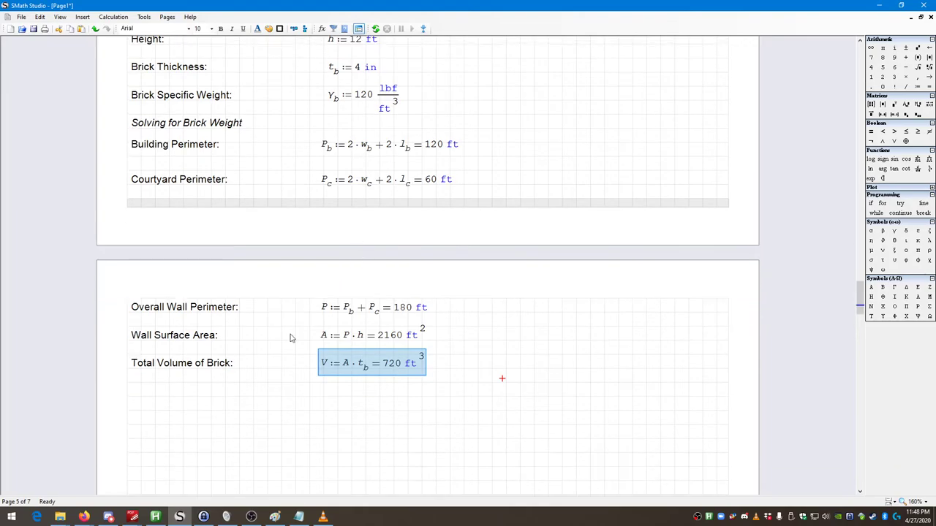
left_click(130, 392)
key("shift+apostrophe")
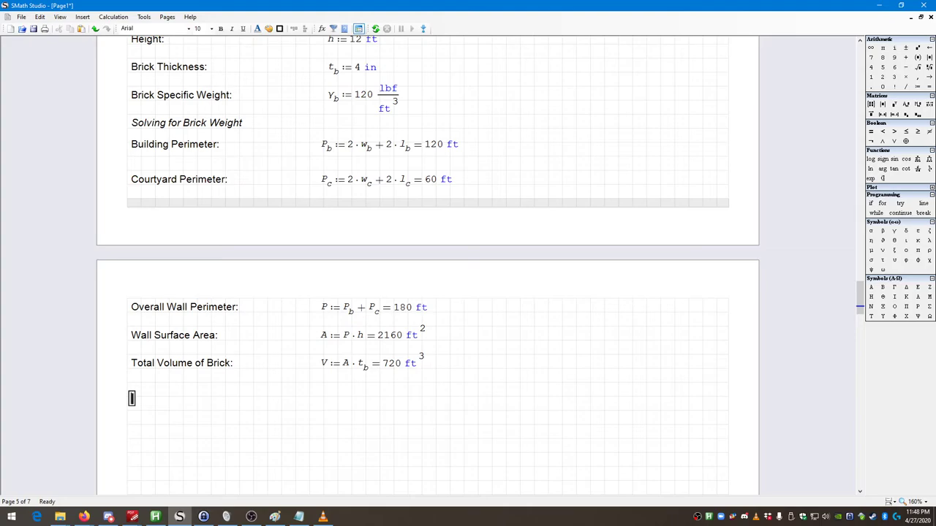
type("W")
key("BackSpace")
type("We")
key("BackSpace")
key("BackSpace")
type("Brick W")
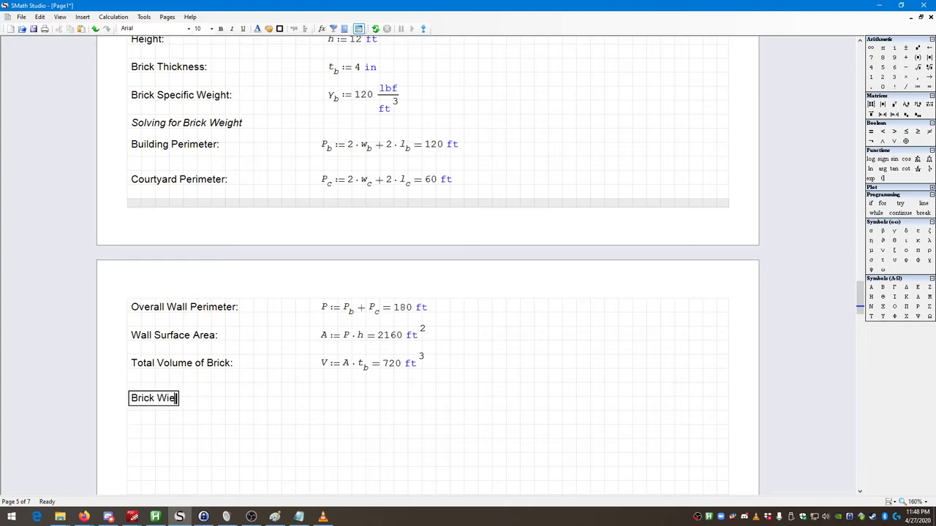
type("eight'")
key("BackSpace")
type(":")
left_click_drag(234, 464, 183, 397)
Define the brick weight W as V·γ subscript b beside its label, using the brick specific weight variable
left_click(320, 390)
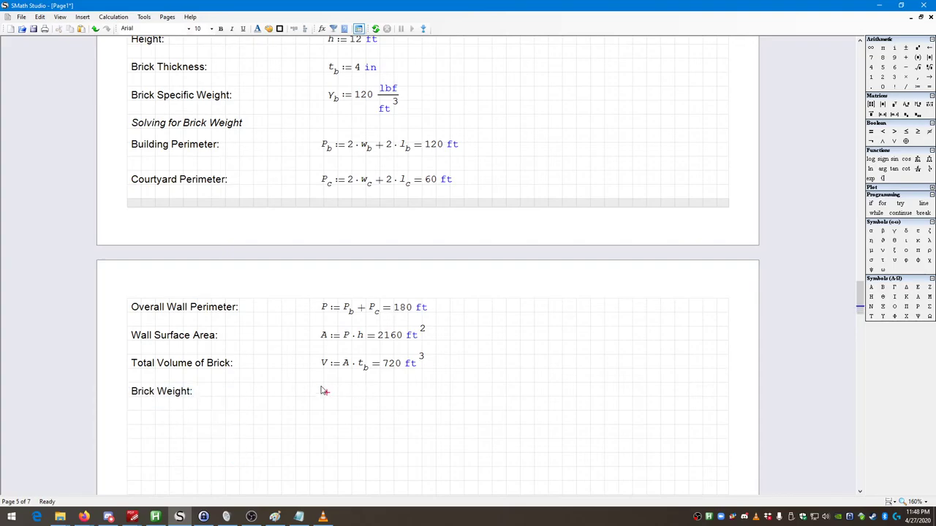
type("W ")
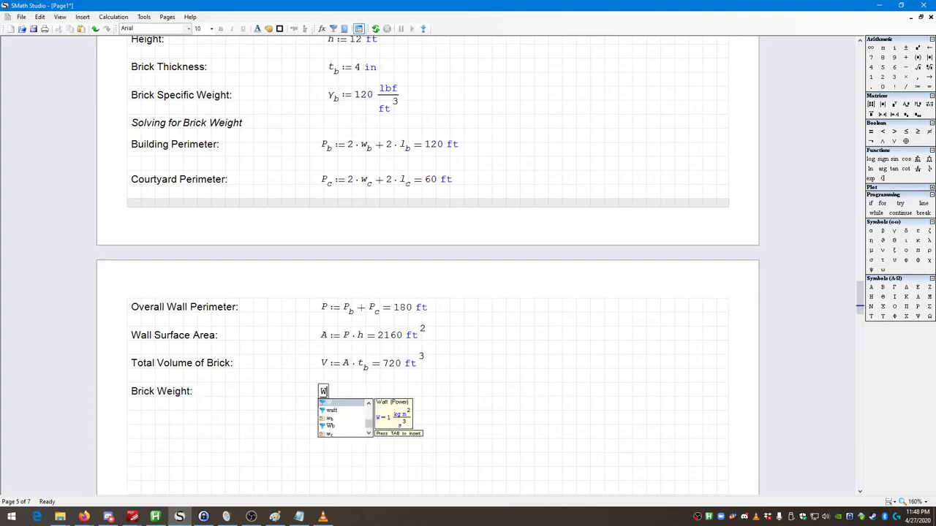
type(":=")
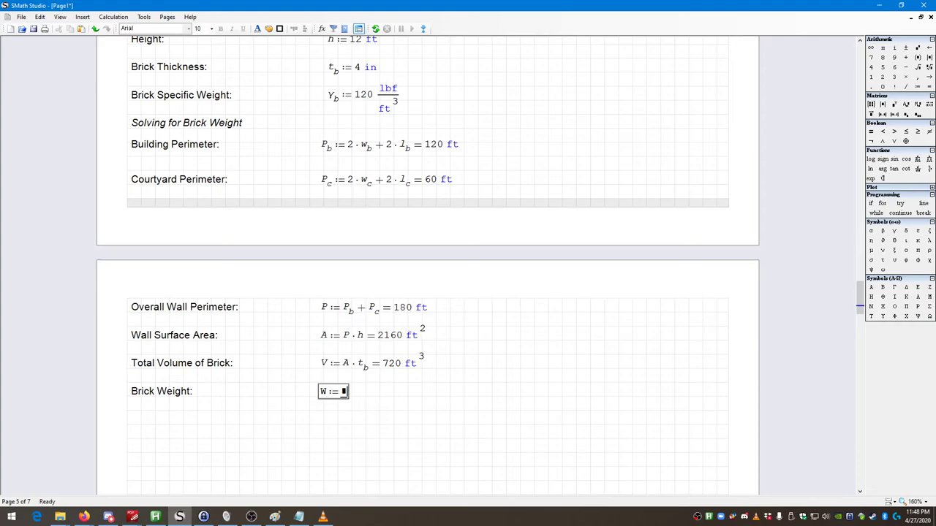
type("V*")
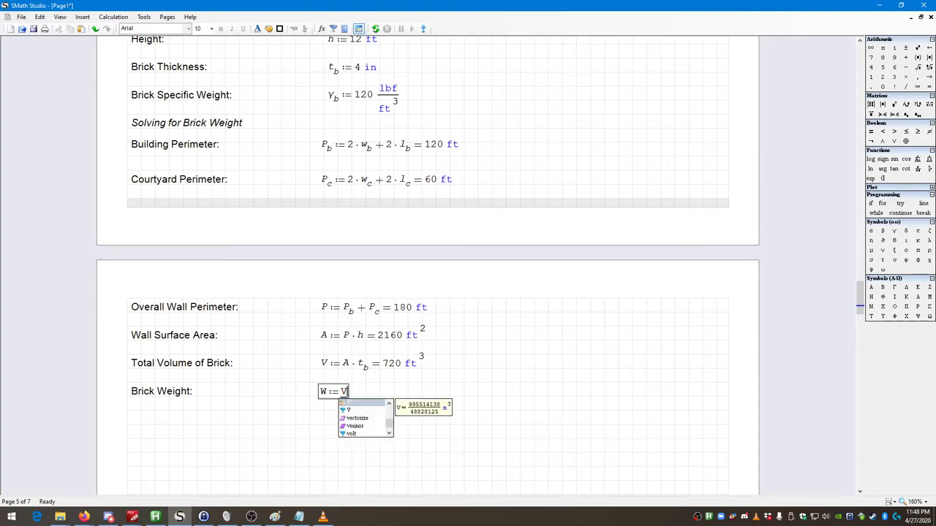
scroll(406, 259, "up", 6)
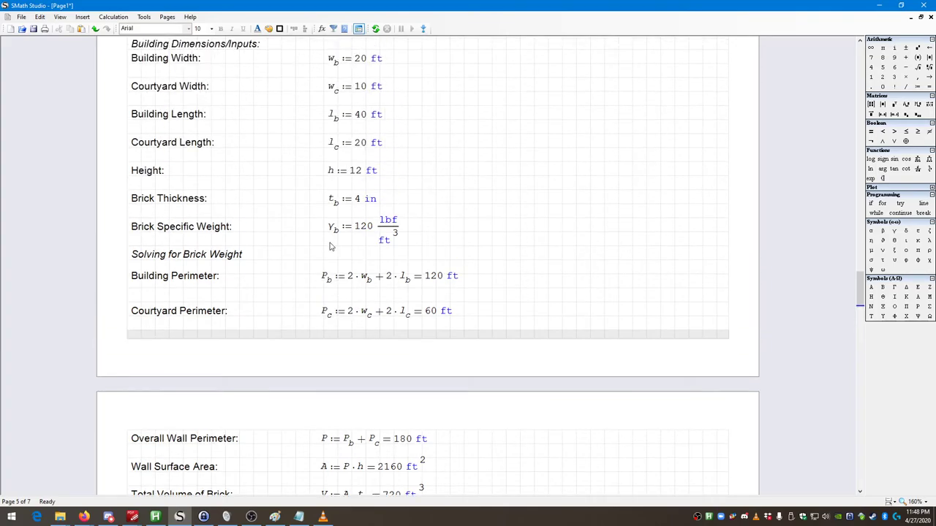
scroll(406, 249, "up", 2)
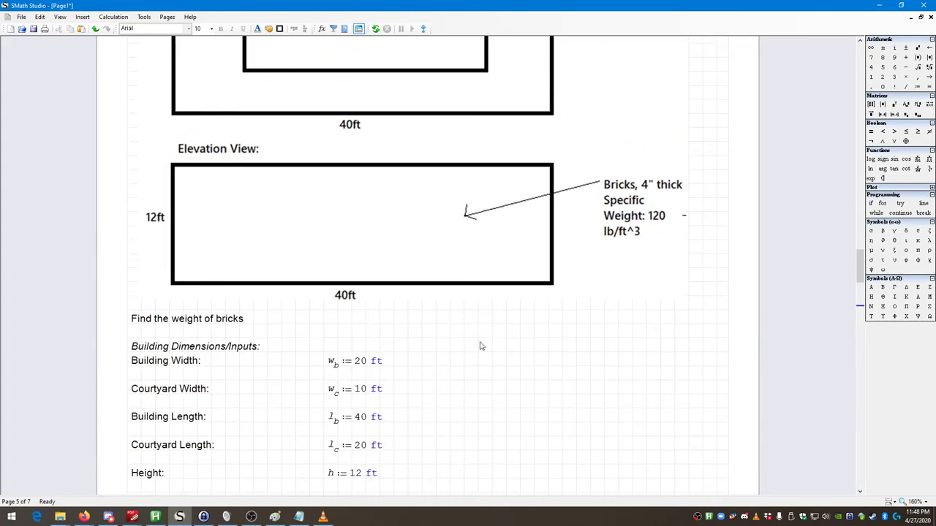
scroll(495, 338, "down", 3)
scroll(329, 367, "down", 4)
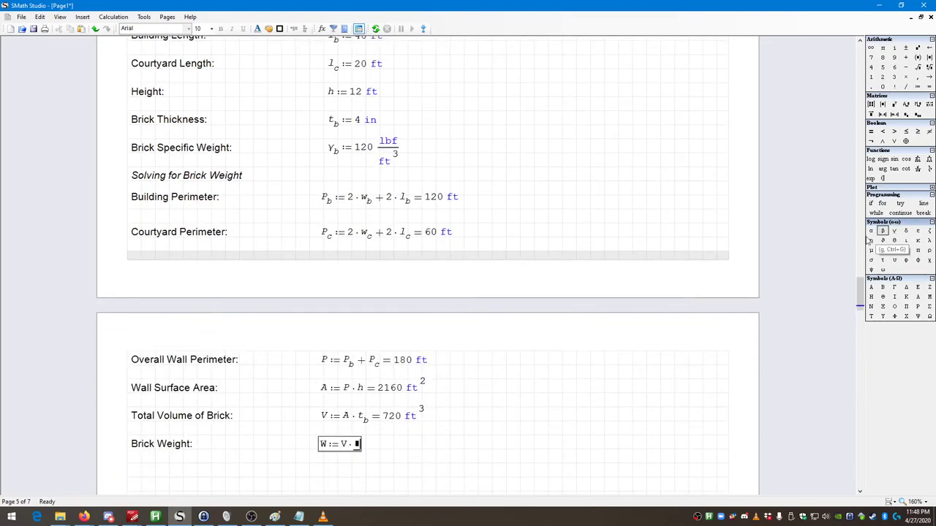
left_click(893, 230)
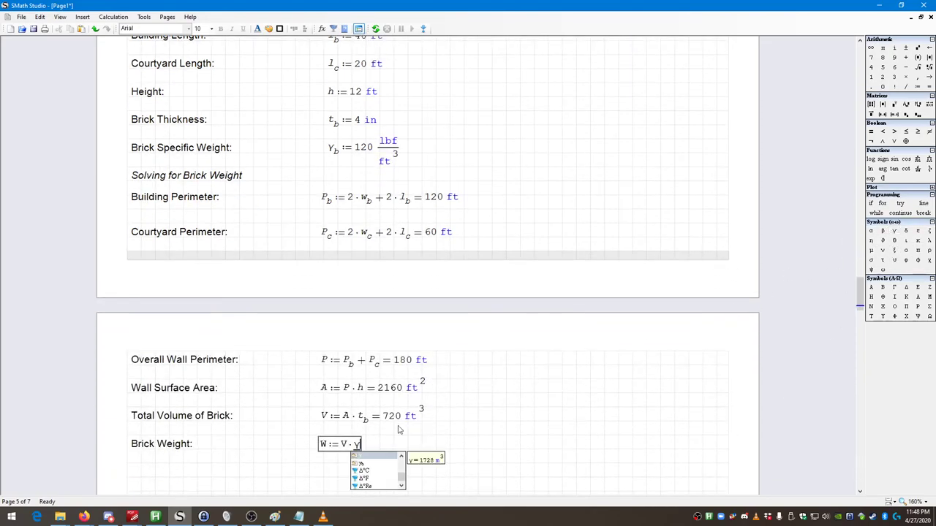
left_click(361, 464)
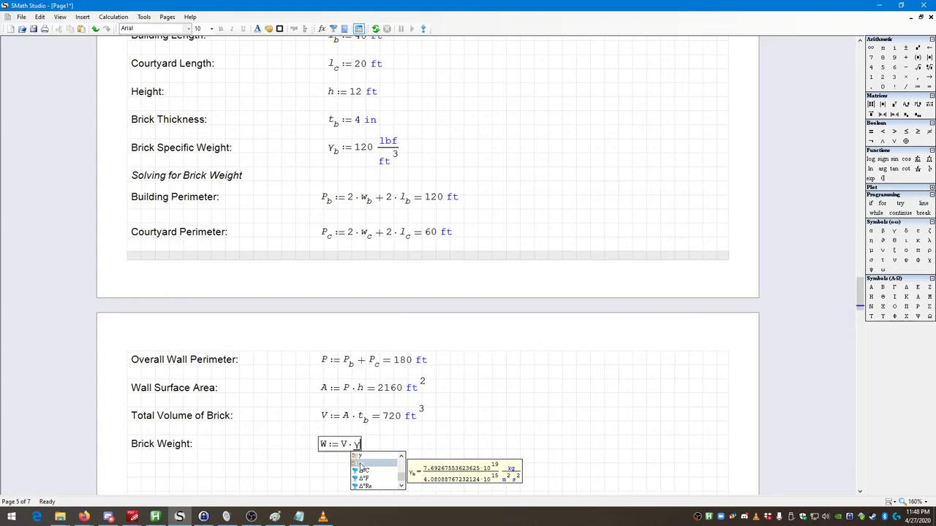
key("Tab")
key("space")
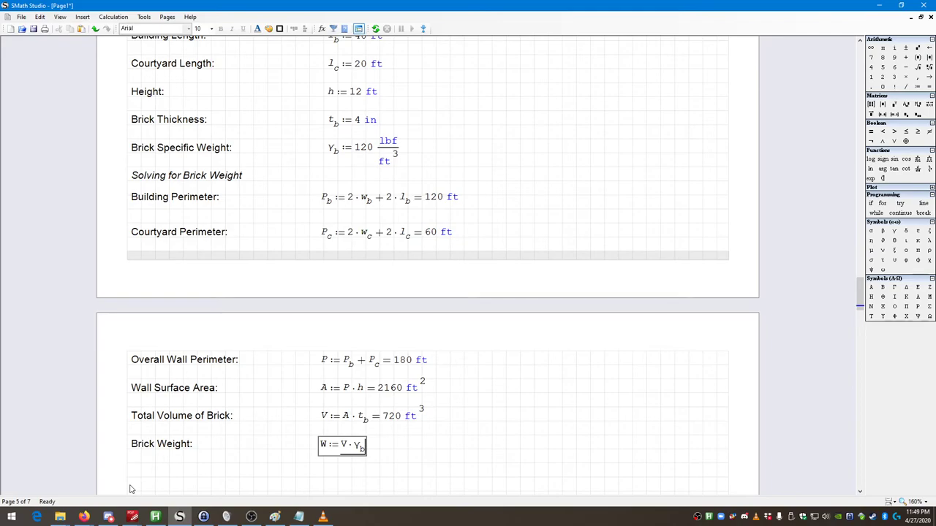
Evaluate the brick weight W inline after reviewing the volume and specific weight inputs
mouse_move(397, 432)
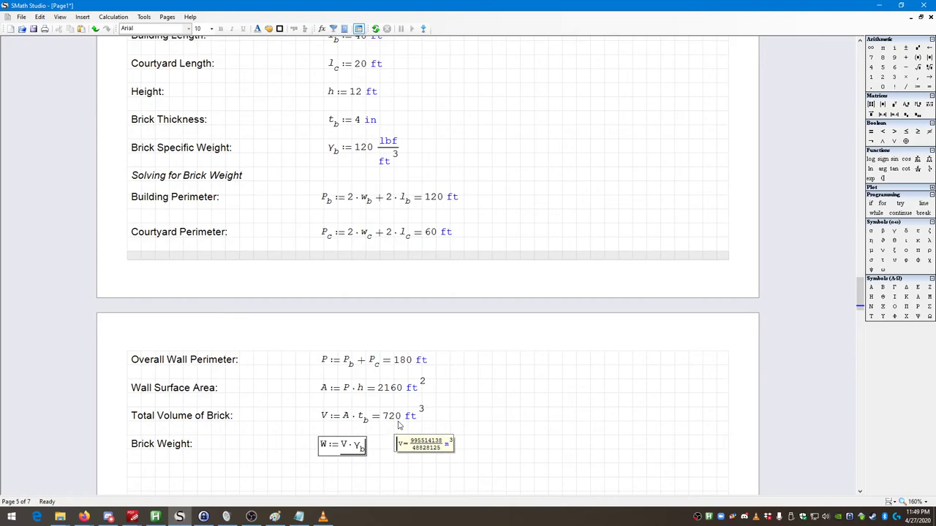
scroll(399, 426, "up", 8)
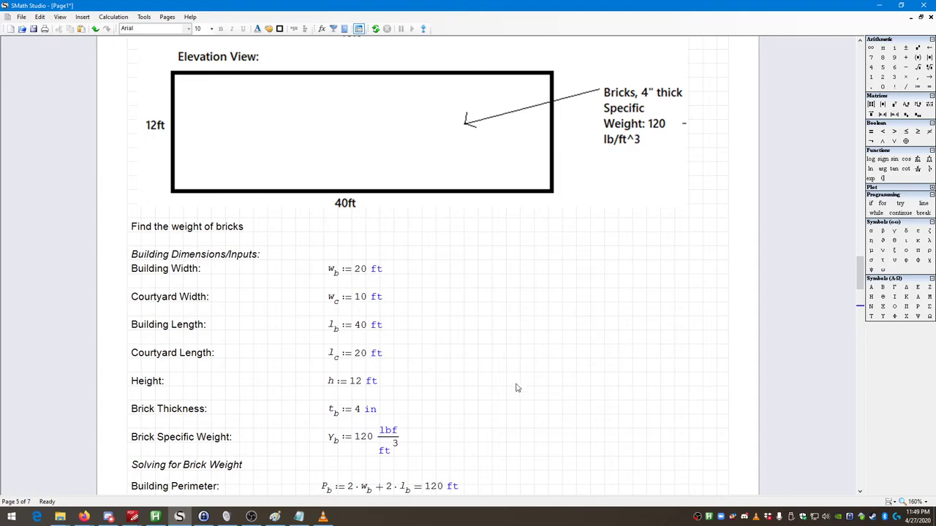
scroll(499, 403, "down", 8)
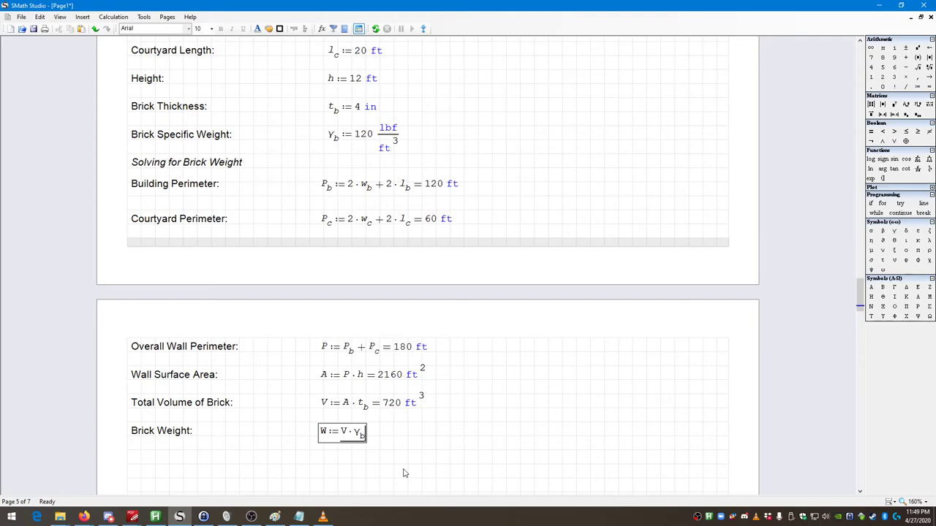
type("= 3.8433 · 10^5 N")
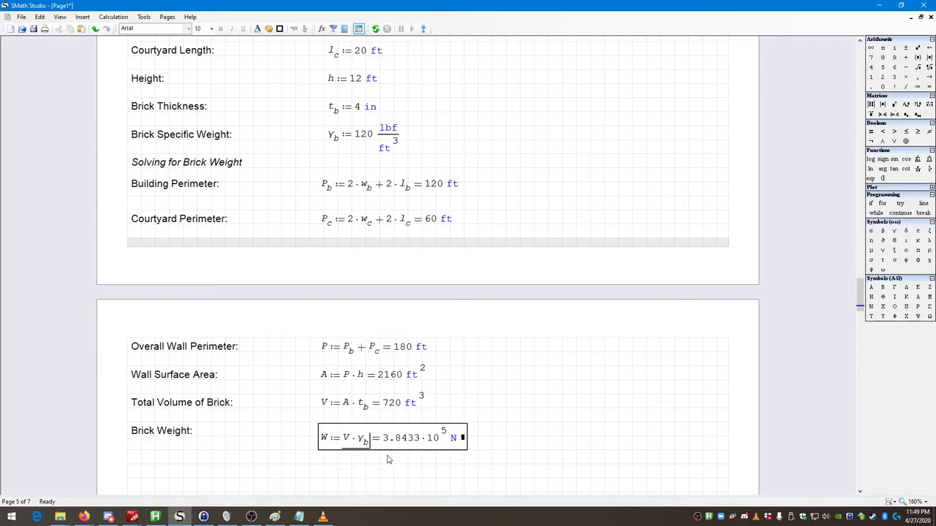
Line up the brick weight equation with its label and try displaying the result in lb
left_click_drag(520, 472, 318, 423)
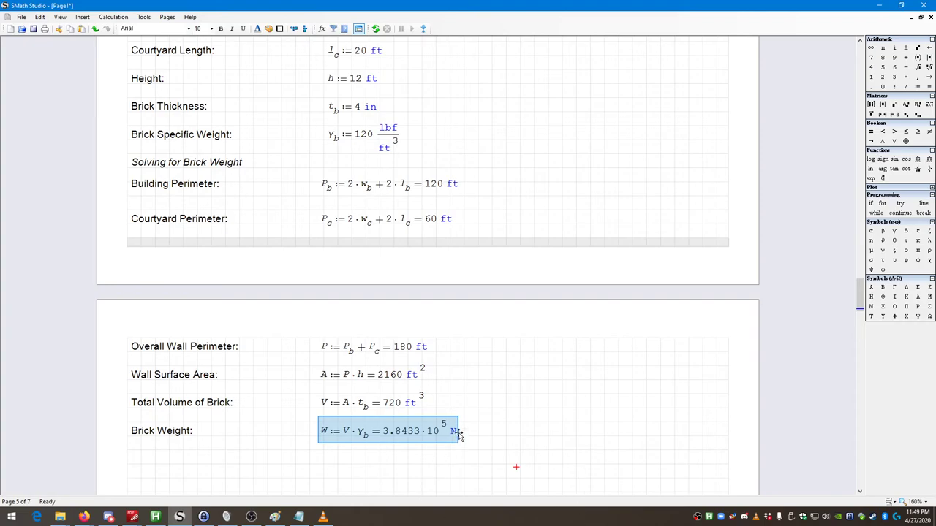
mouse_move(358, 444)
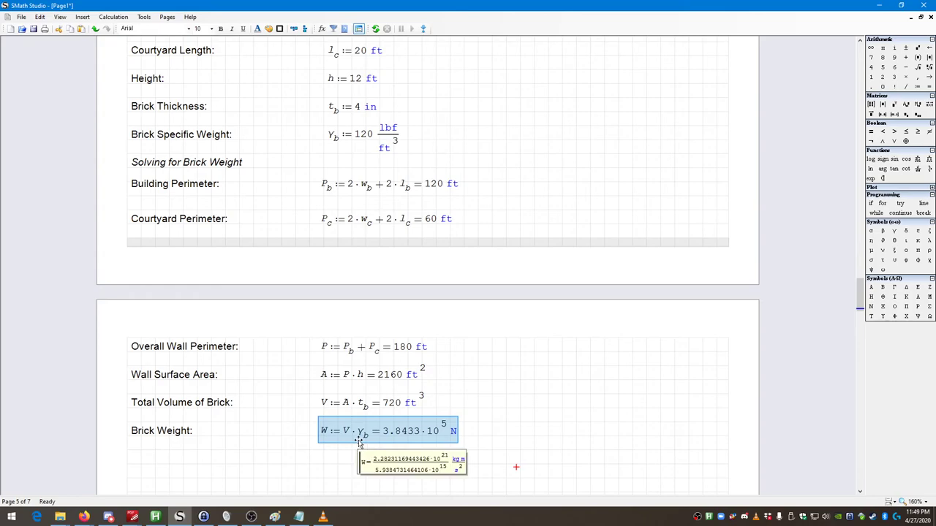
left_click(453, 431)
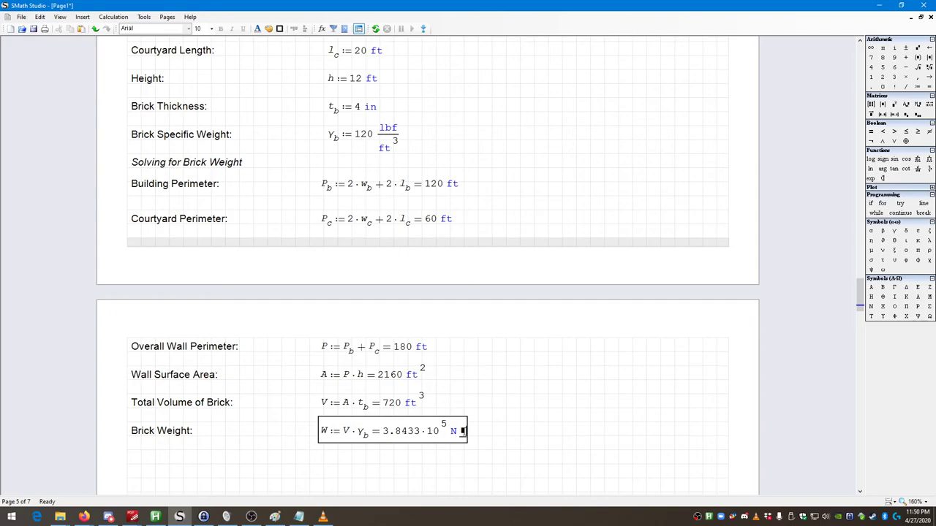
key("BackSpace")
type("lb")
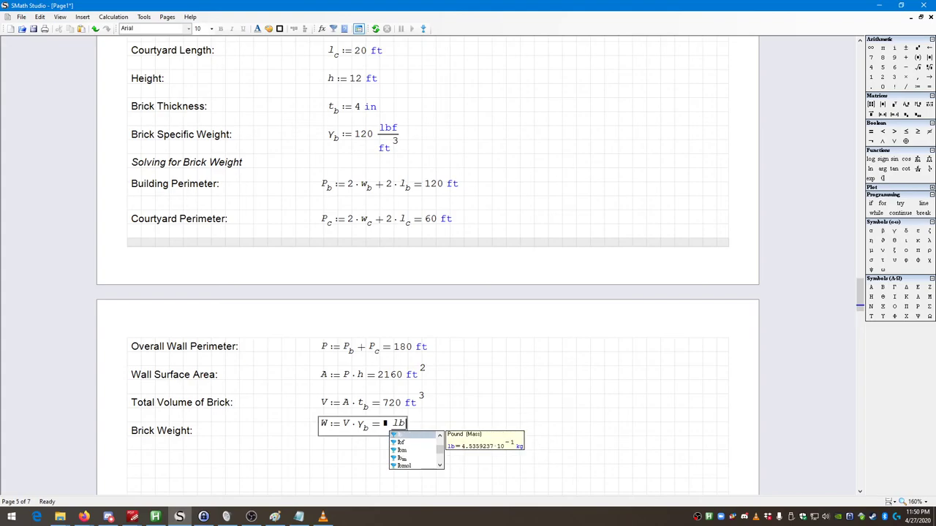
key("Return")
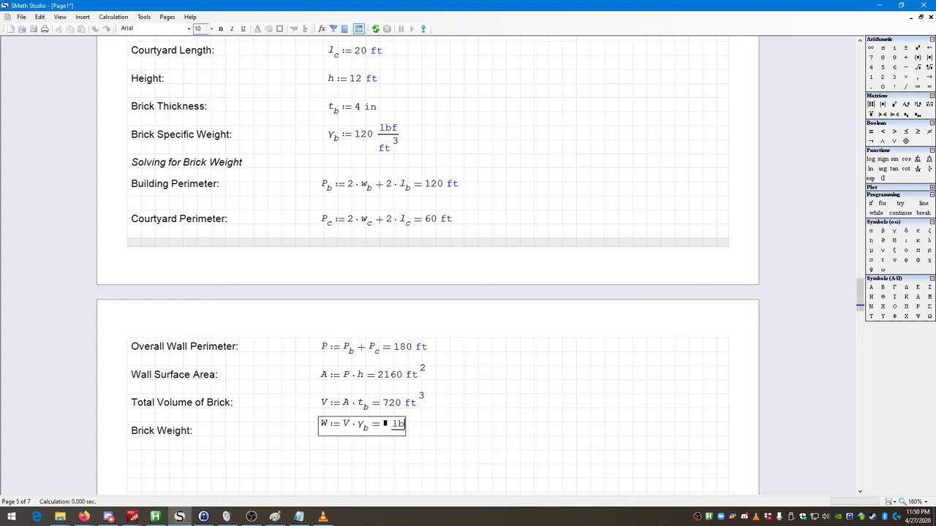
key("Return")
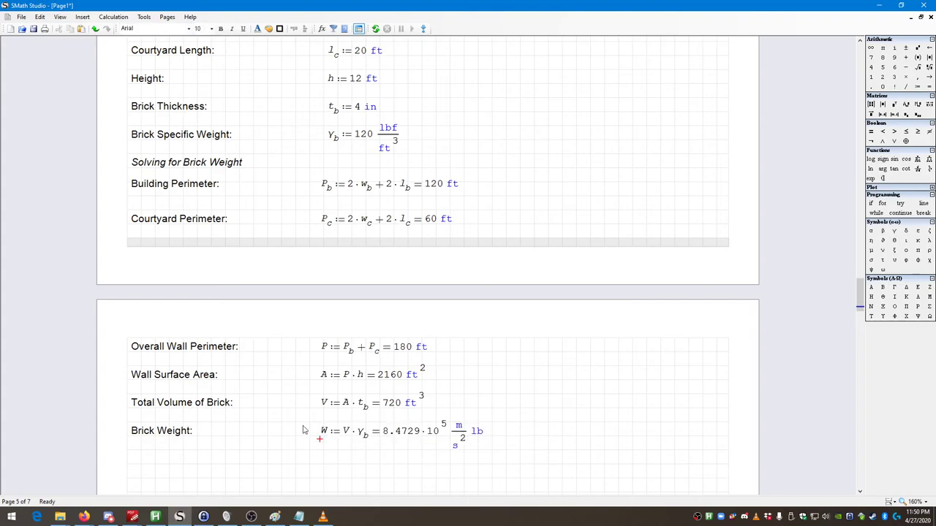
mouse_move(421, 444)
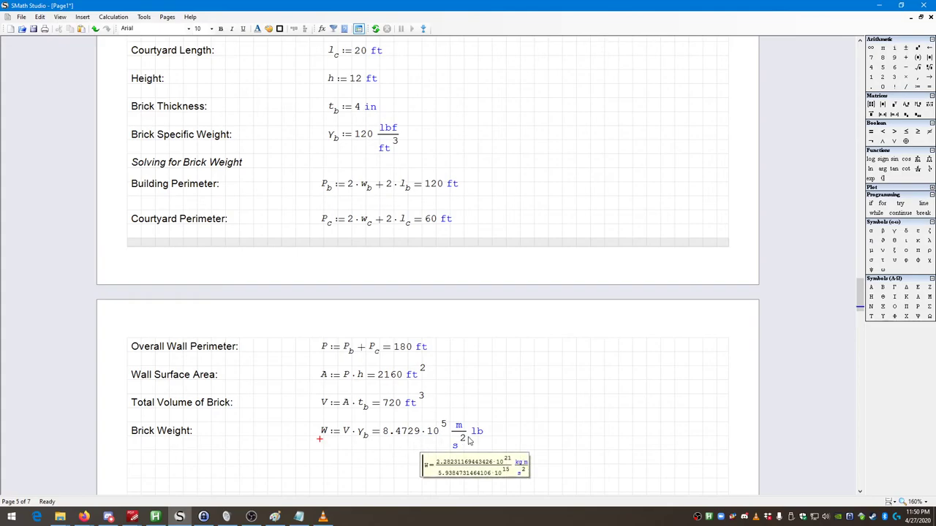
mouse_move(479, 436)
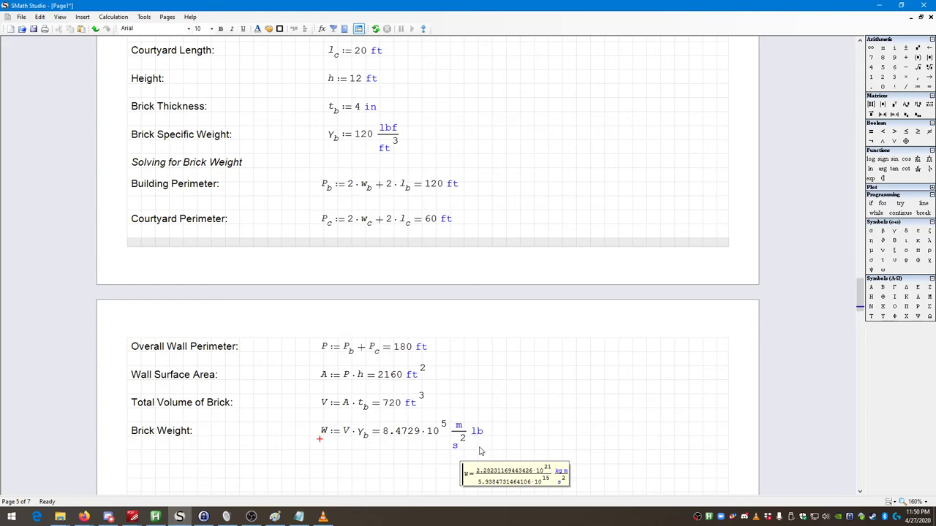
Remove the lb unit and the inline result from the brick weight equation, leaving only the definition of W
left_click(476, 431)
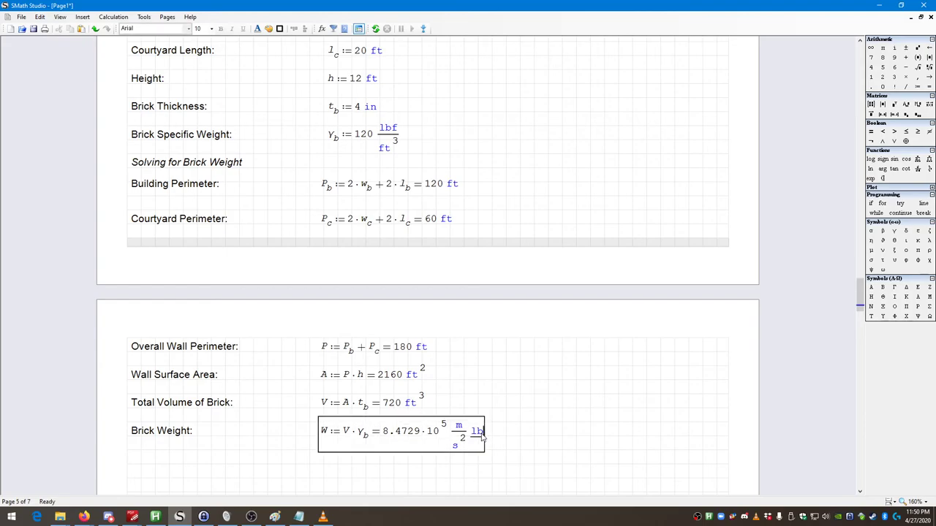
key("BackSpace")
key("BackSpace")
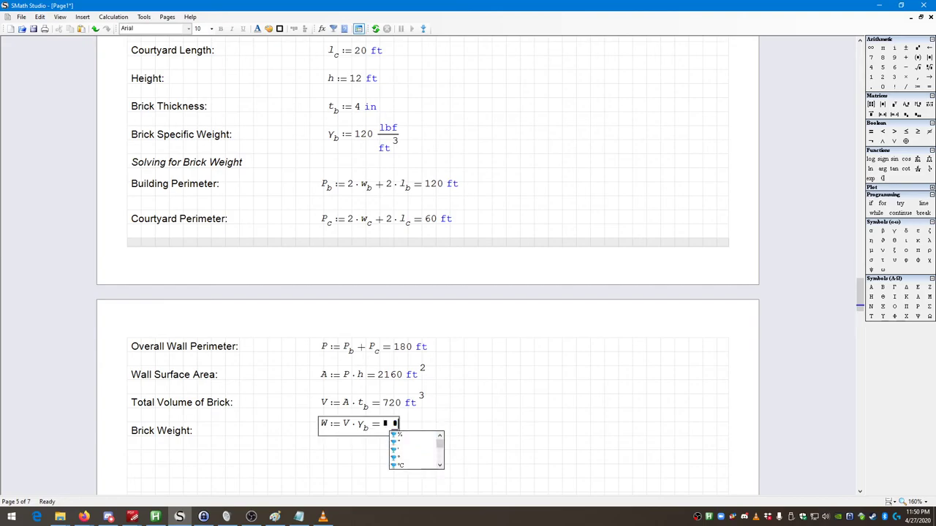
key("BackSpace")
key("BackSpace")
left_click(364, 427)
key("Right")
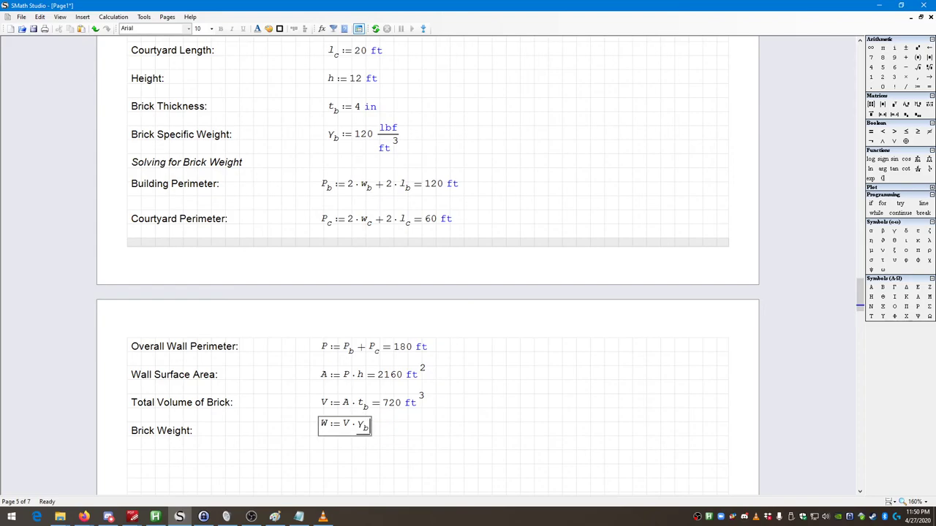
Evaluate the brick weight W inline again, display it in lbf, and line up the equation with "Brick Weight:"
type("= 3.8433 · 10^5 N")
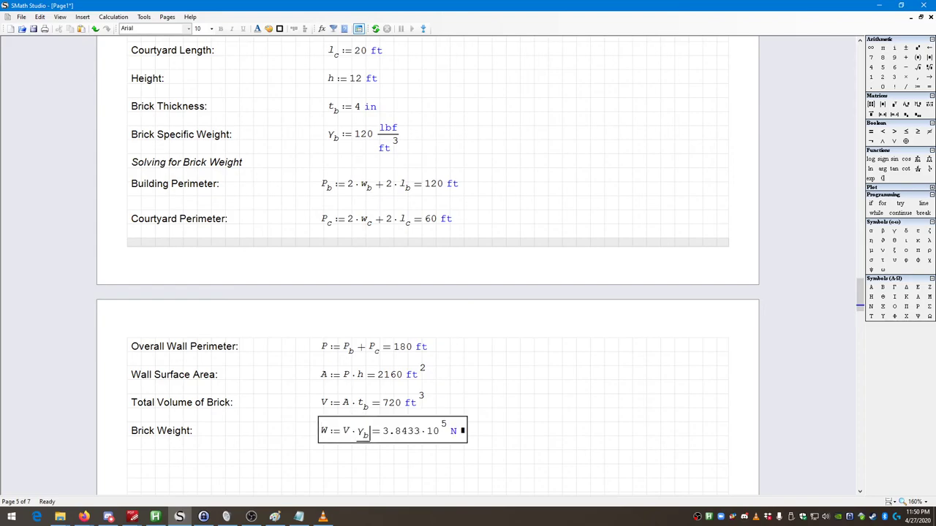
left_click(465, 431)
type("lbf")
key("Return")
key("Return")
left_click_drag(495, 447, 319, 417)
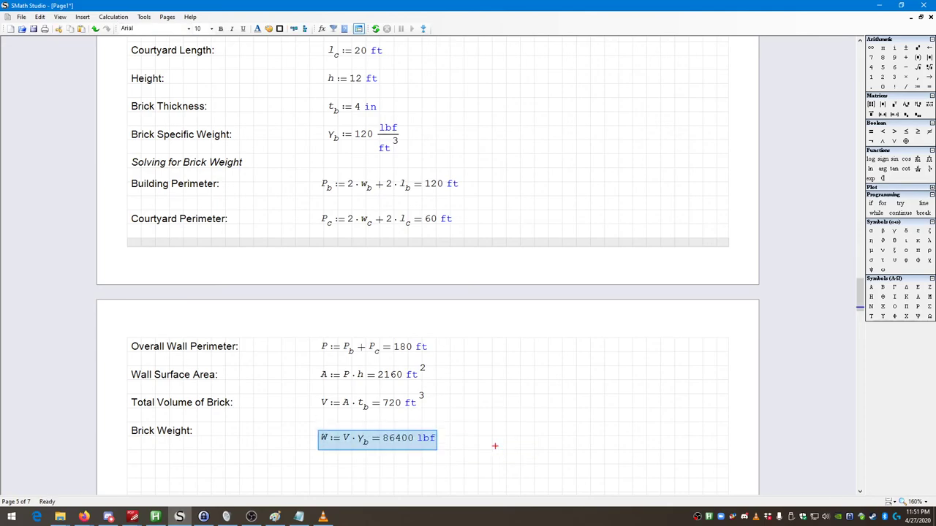
left_click(193, 446)
Review the worksheet from the brick weight result back through the perimeters and dimension inputs to the elevation sketch
scroll(541, 439, "down", 1)
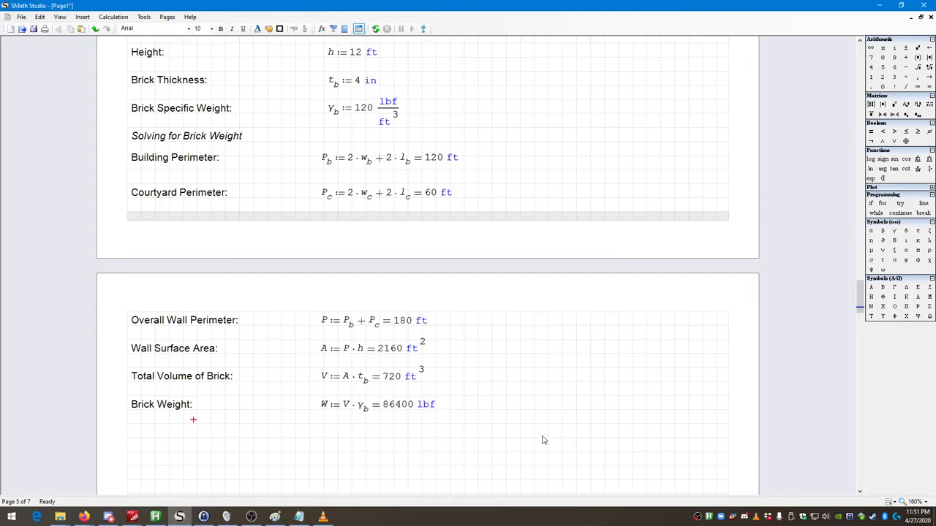
scroll(545, 432, "up", 5)
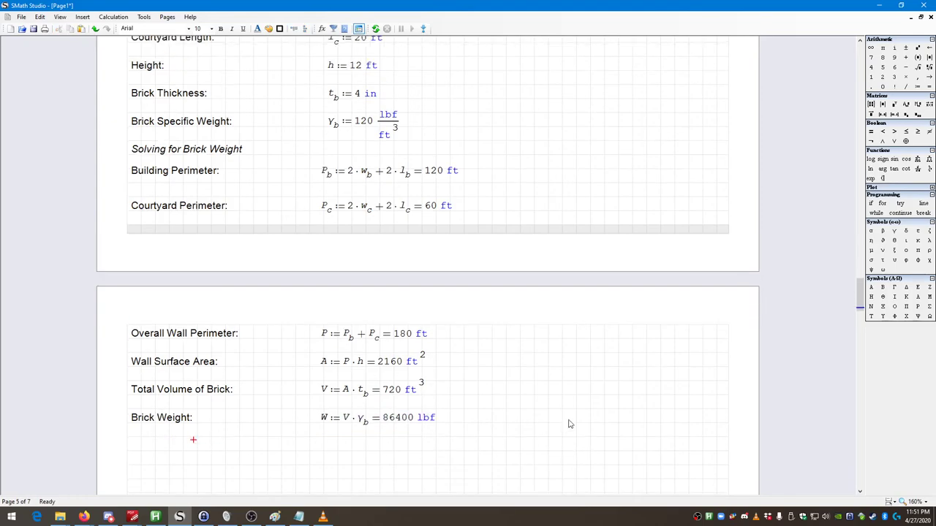
scroll(549, 428, "up", 2)
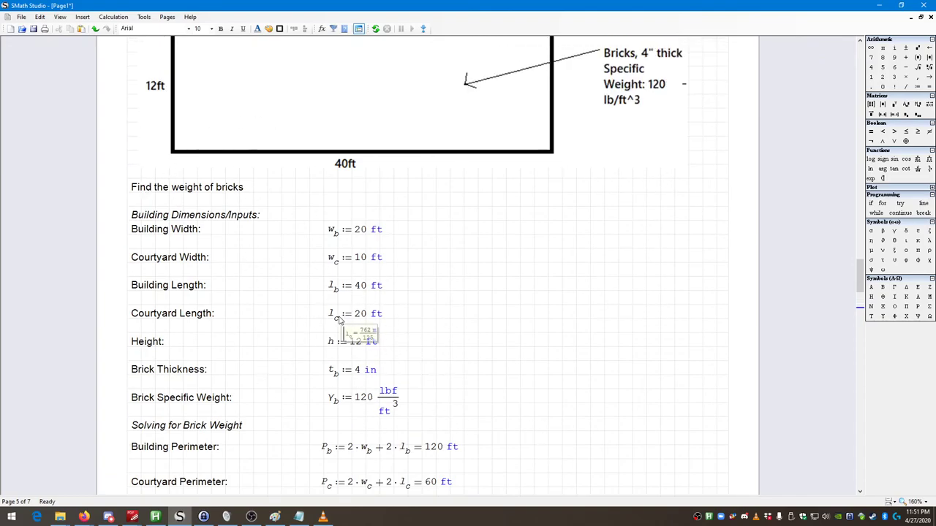
scroll(327, 336, "down", 3)
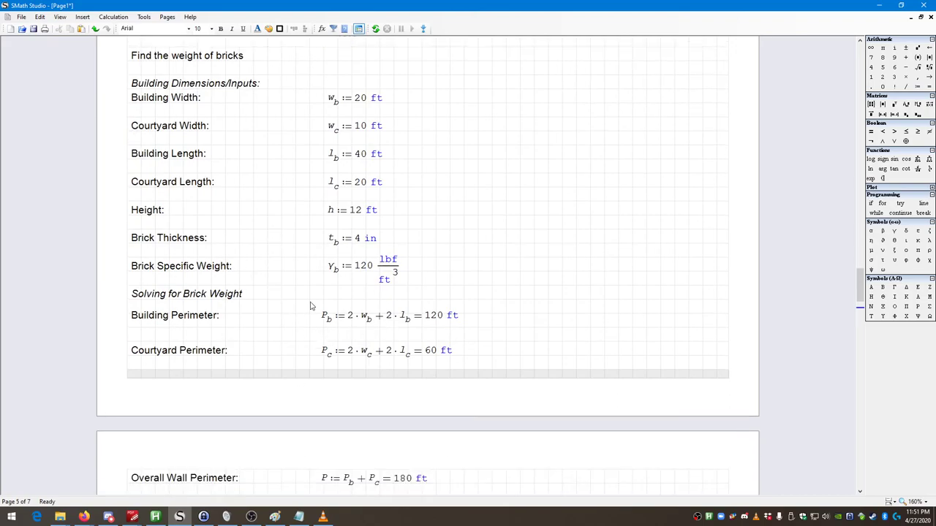
scroll(283, 390, "down", 2)
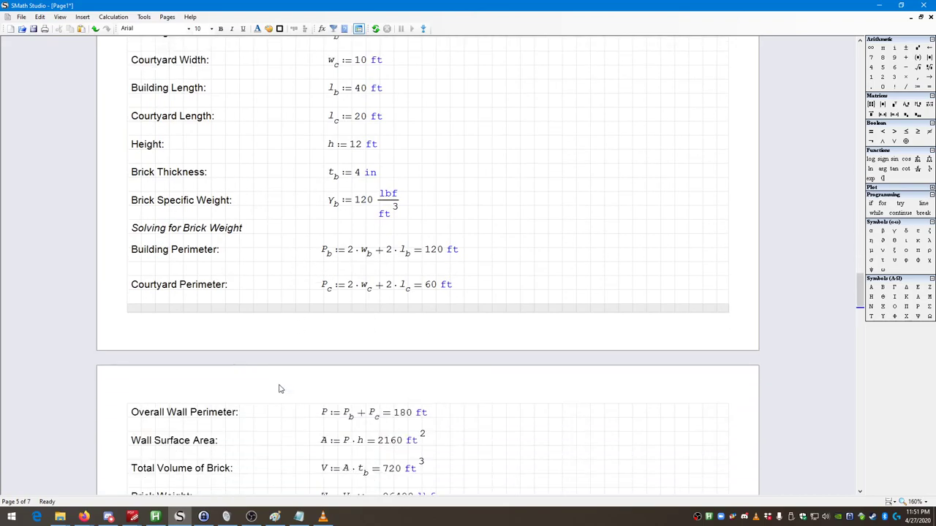
scroll(278, 389, "down", 2)
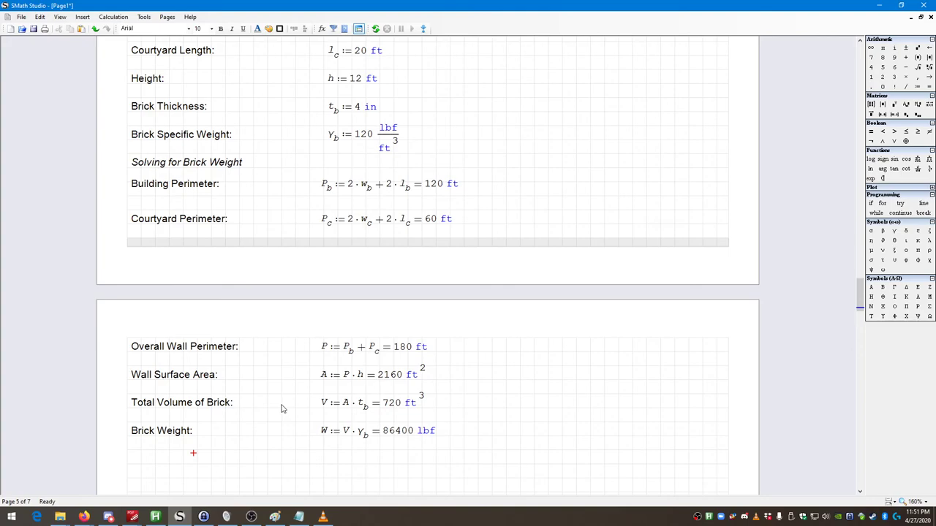
scroll(244, 377, "up", 5)
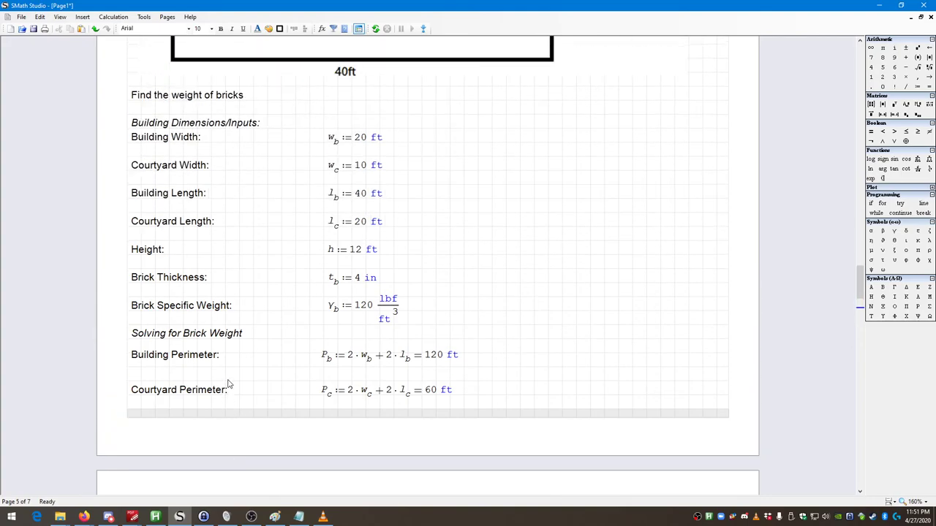
scroll(228, 384, "up", 6)
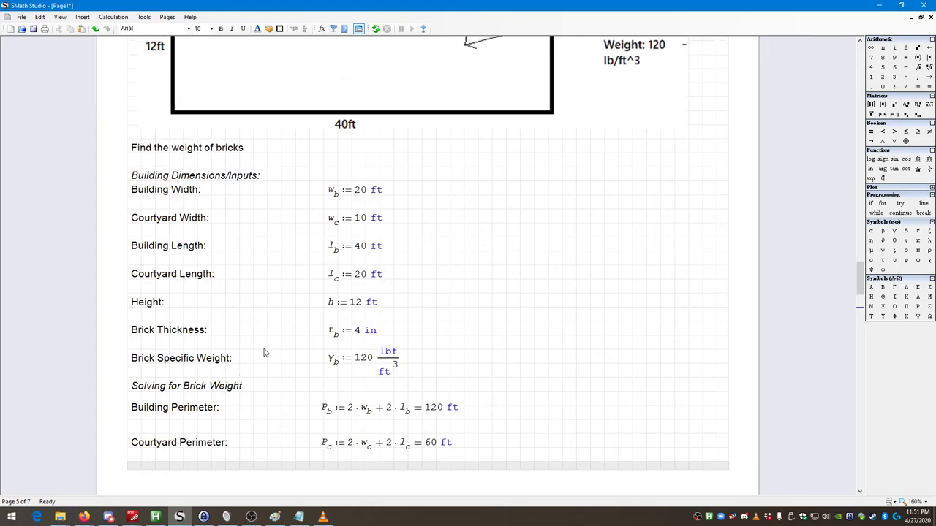
scroll(289, 361, "up", 1)
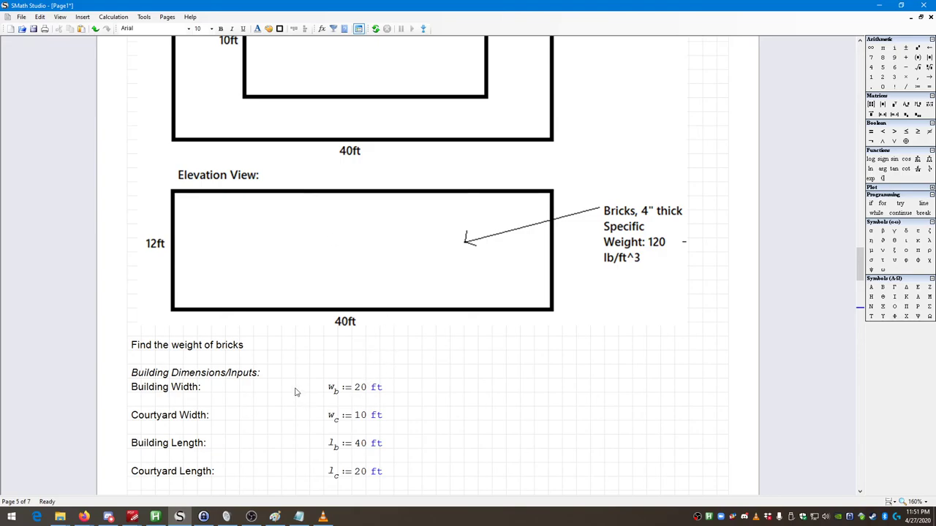
Set the building width to 25 ft and check how the perimeters, area, volume and brick weight recalculate
left_click(375, 361)
scroll(366, 402, "down", 1)
scroll(369, 412, "down", 1)
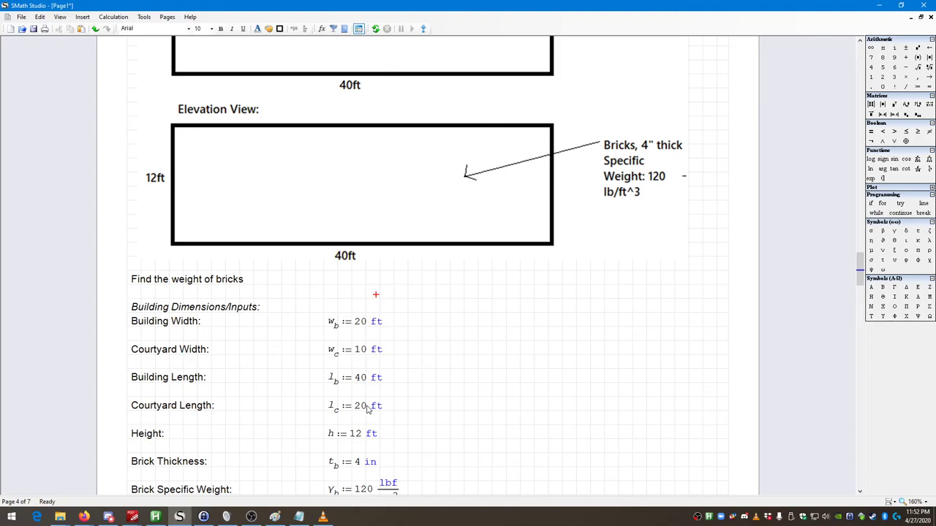
left_click(365, 322)
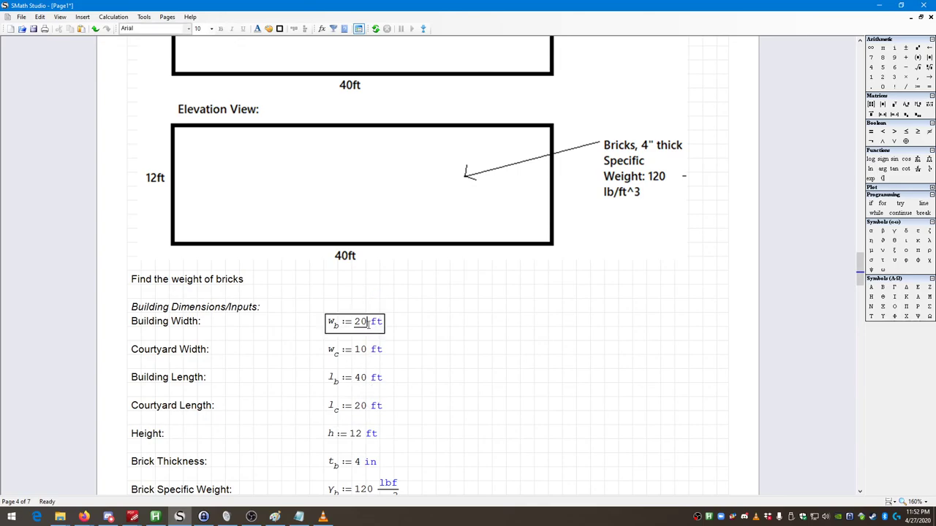
key("BackSpace")
type("5")
left_click(465, 398)
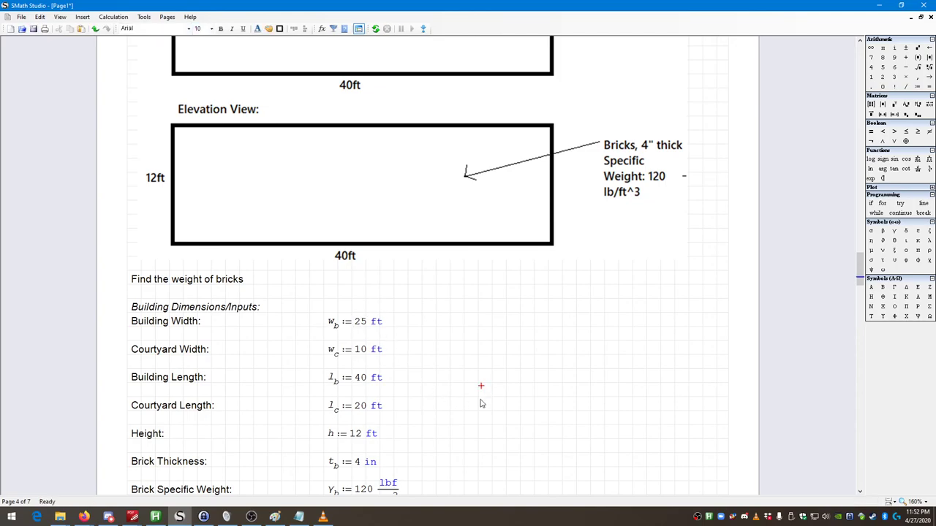
scroll(475, 399, "down", 5)
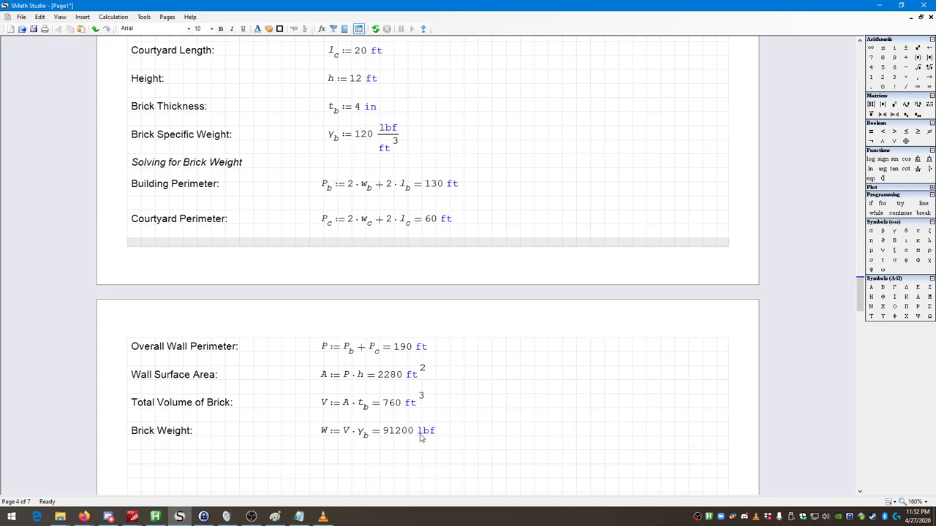
scroll(414, 419, "up", 1)
scroll(414, 420, "down", 1)
Undo the building width change
scroll(379, 195, "up", 5)
key("ctrl+z")
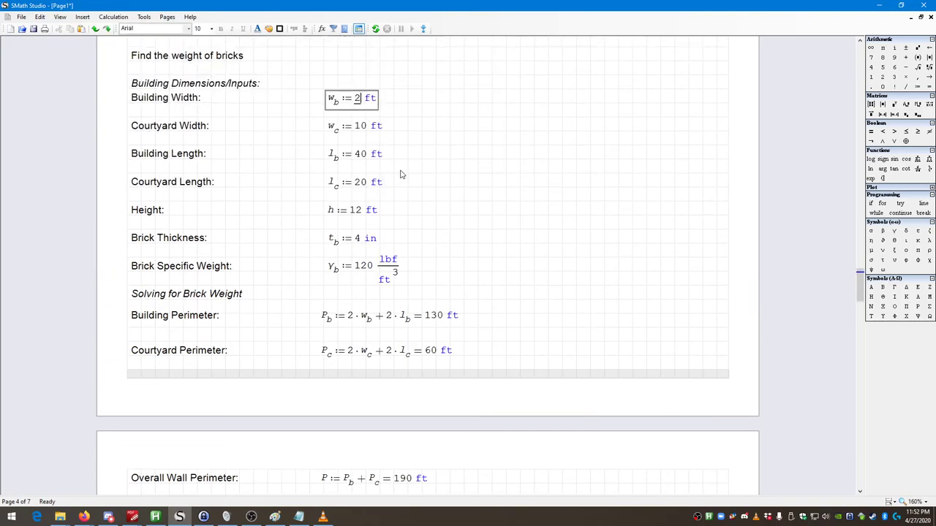
scroll(586, 437, "up", 4)
scroll(577, 431, "up", 6)
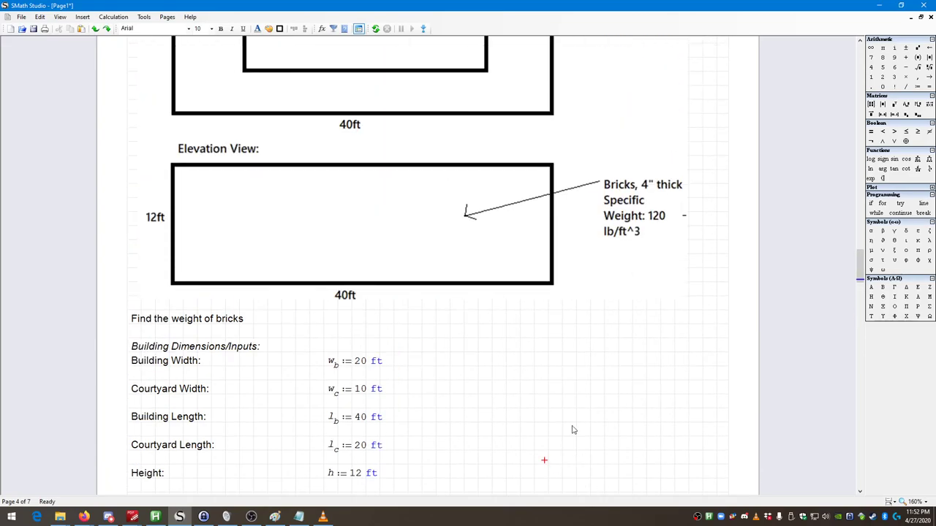
Review the dimension inputs, perimeters and brick weight calculation, checking the brick thickness and its unit
scroll(560, 426, "down", 3)
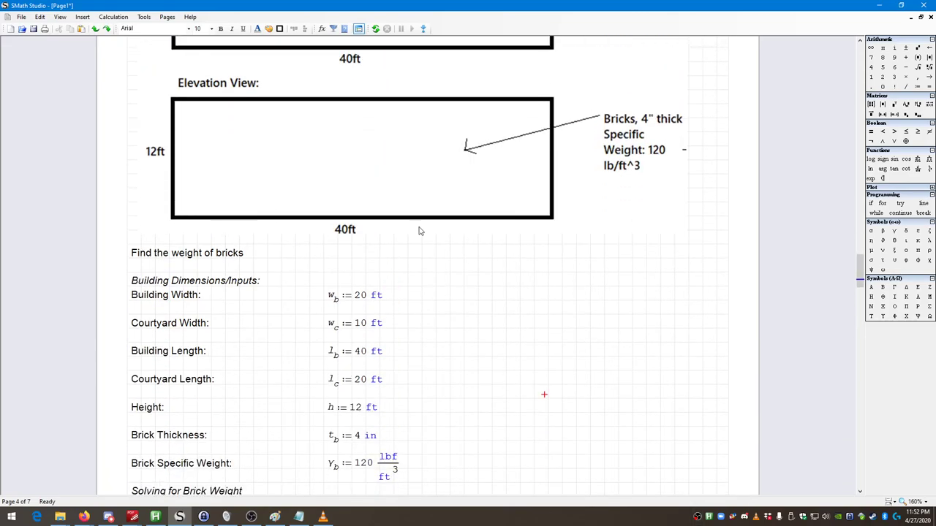
scroll(428, 347, "down", 2)
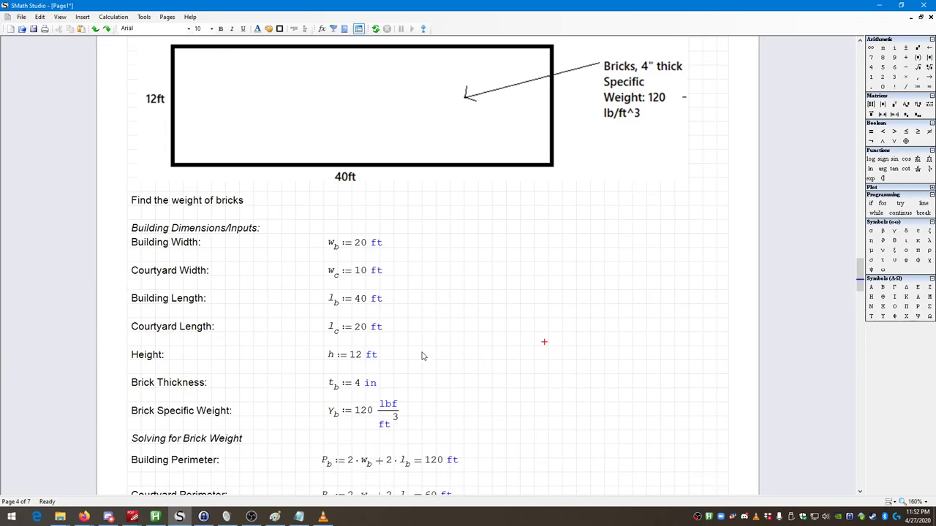
scroll(421, 356, "down", 6)
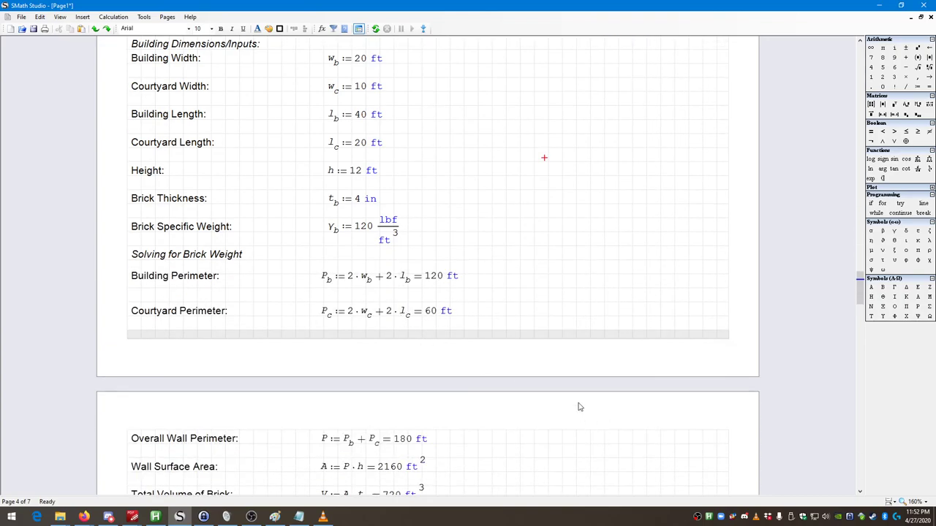
scroll(571, 402, "down", 1)
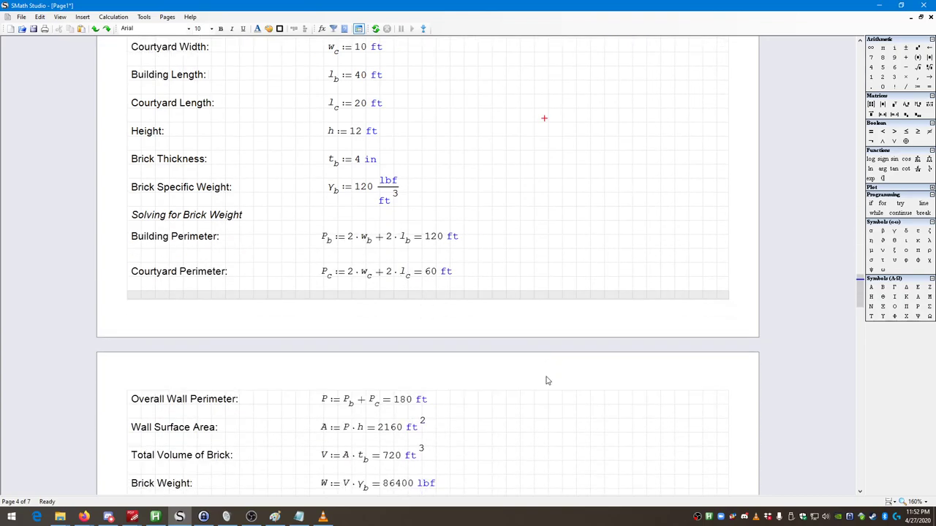
scroll(514, 353, "down", 2)
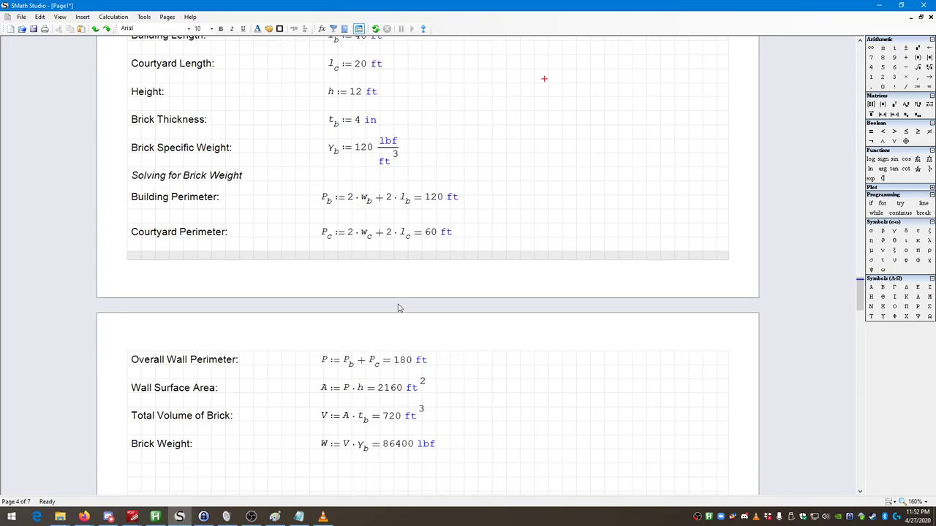
left_click_drag(358, 112, 395, 126)
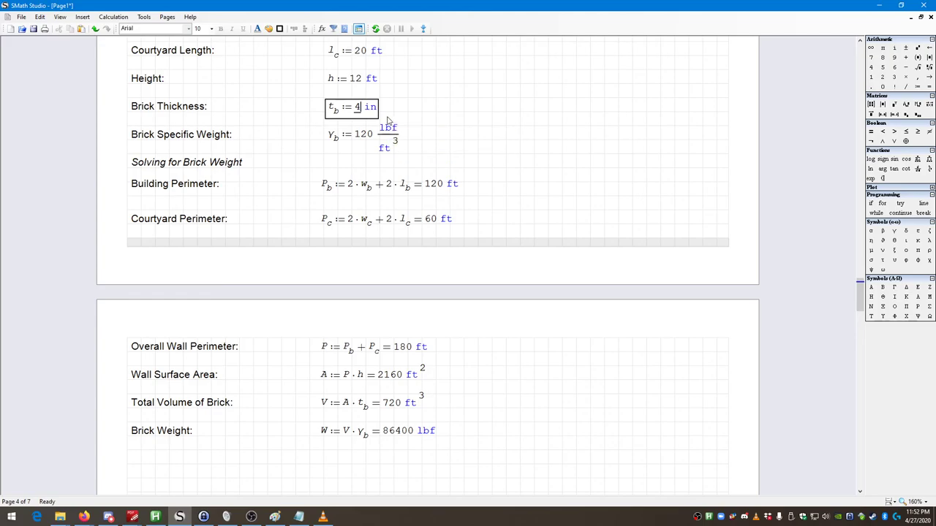
scroll(347, 274, "up", 3)
scroll(220, 453, "down", 1)
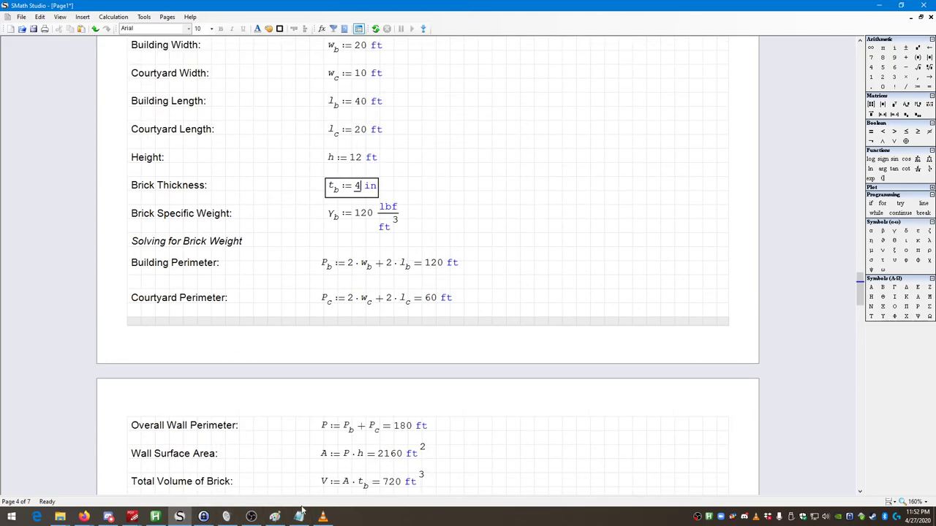
Examine the wall area, brick volume and weight results, the perimeter formulas, and the dimension inputs against the elevation sketch
scroll(240, 355, "down", 1)
scroll(240, 355, "down", 2)
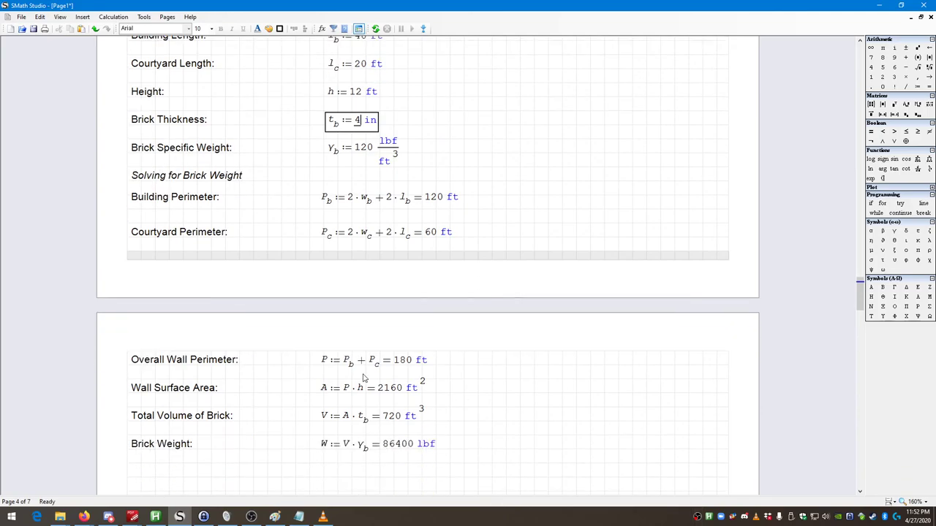
scroll(169, 256, "down", 3)
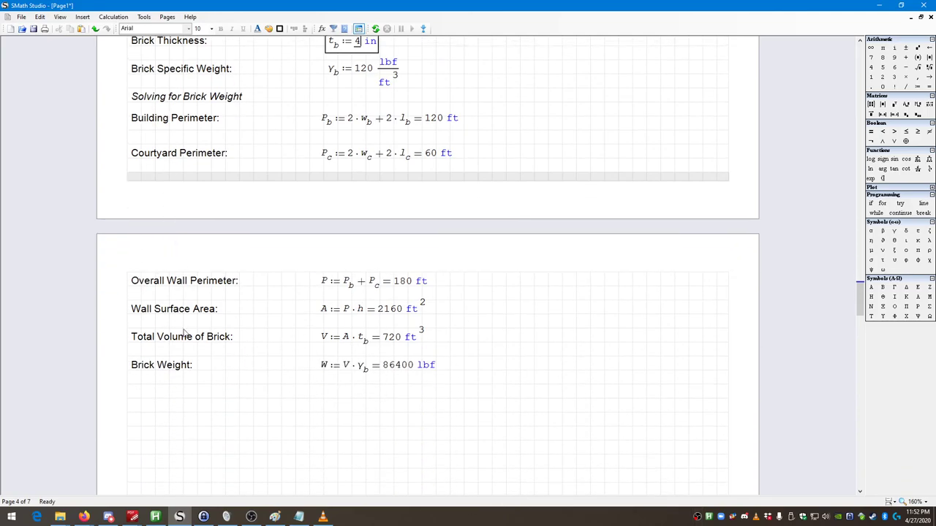
scroll(343, 220, "up", 3)
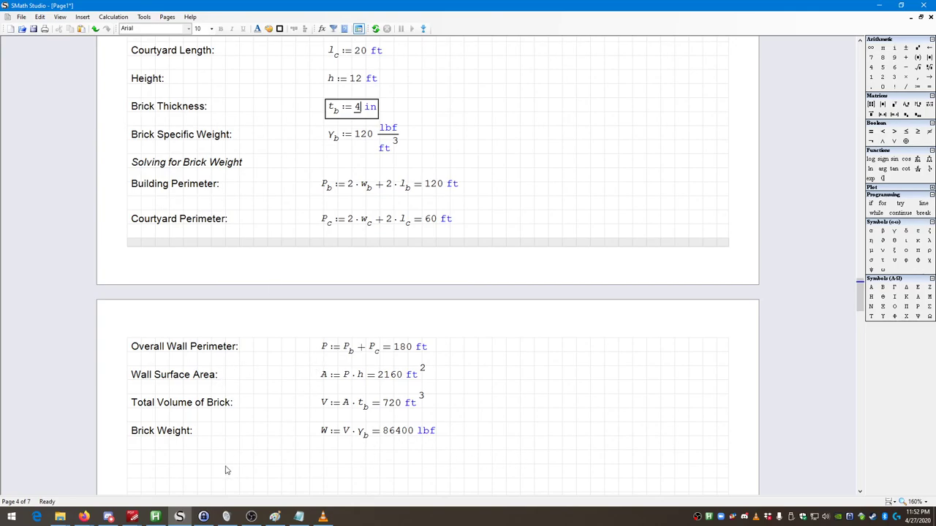
scroll(241, 259, "up", 2)
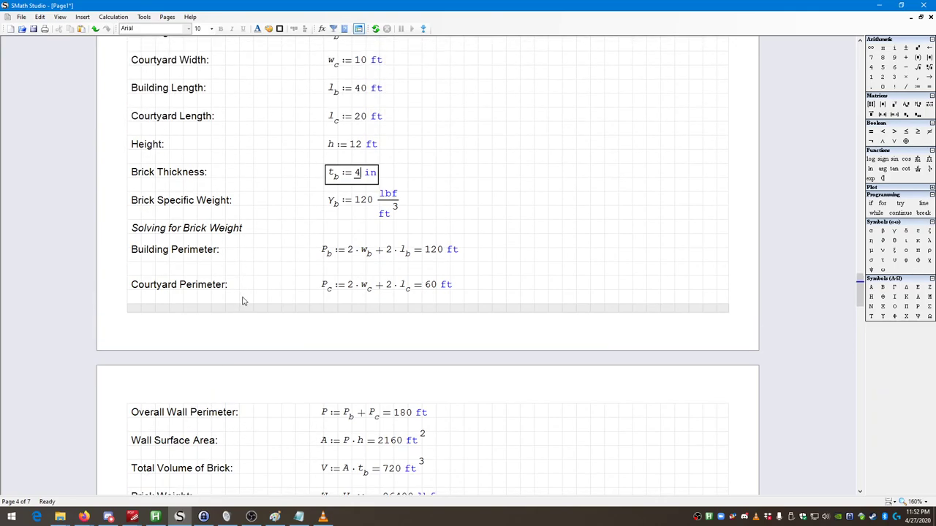
scroll(325, 355, "up", 2)
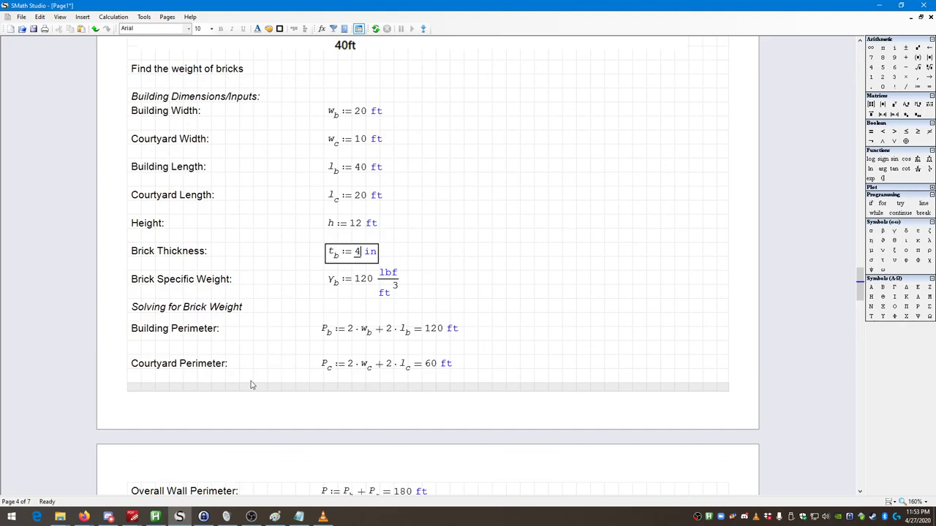
mouse_move(382, 336)
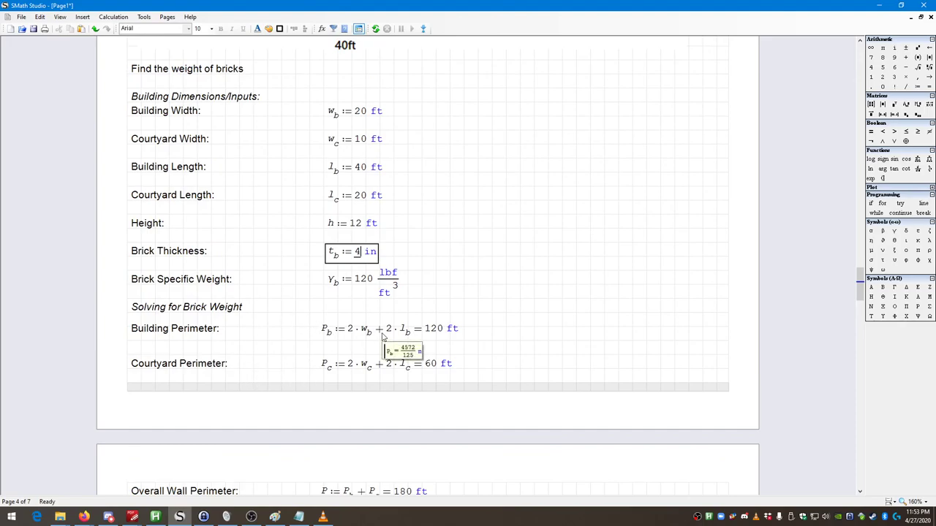
left_click(501, 313)
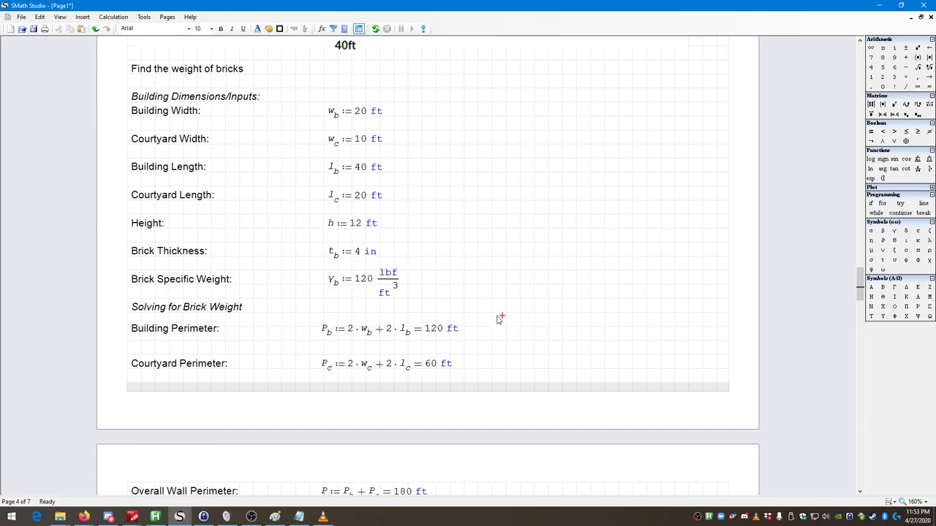
scroll(502, 322, "up", 7)
scroll(416, 429, "down", 2)
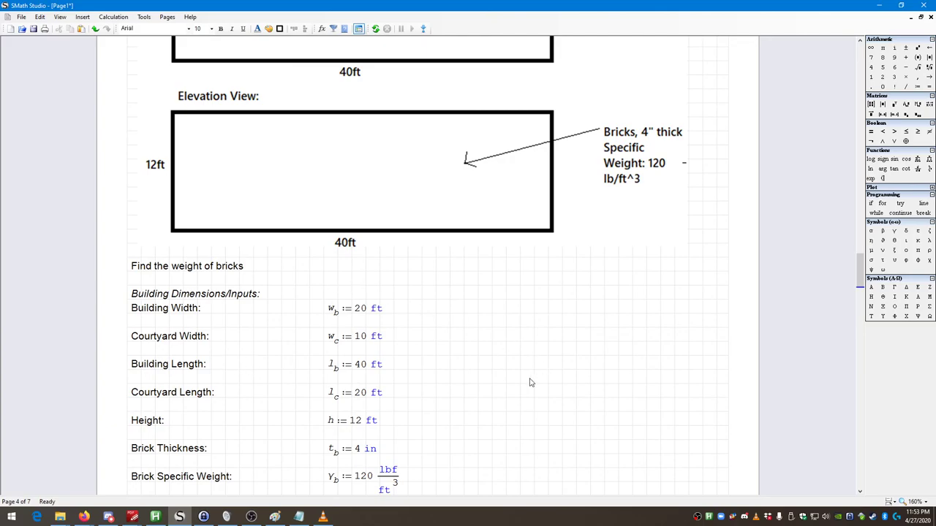
scroll(300, 403, "down", 1)
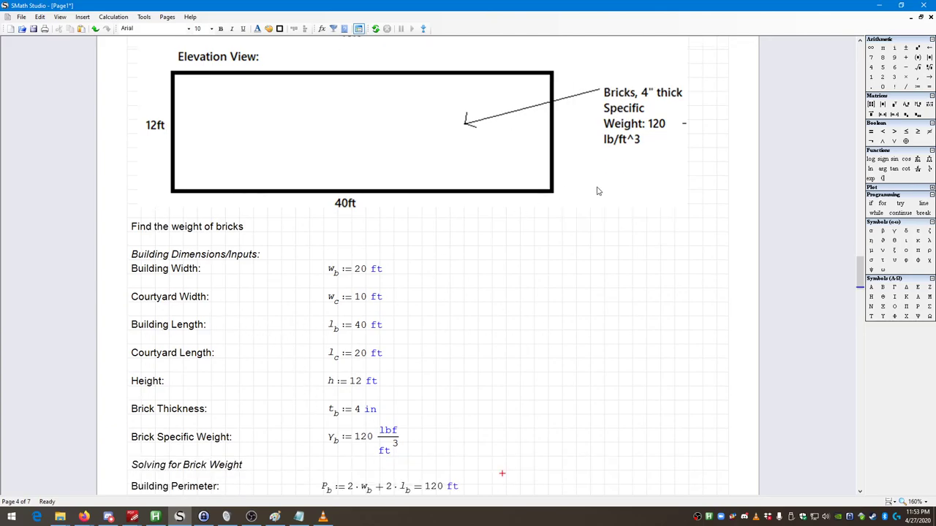
Set the brick thickness to 5 in and check how the total brick volume and brick weight recalculate
left_click(358, 415)
key("BackSpace")
type("5")
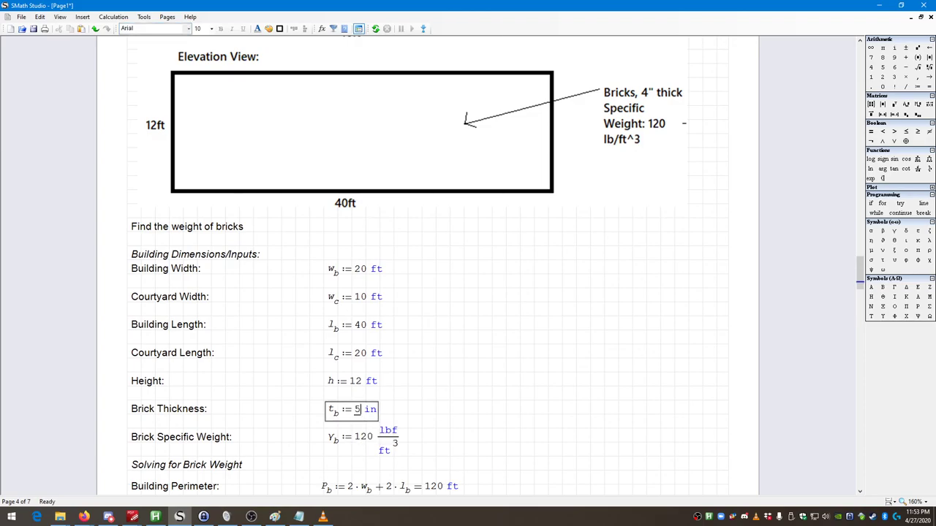
left_click(509, 272)
scroll(502, 410, "down", 8)
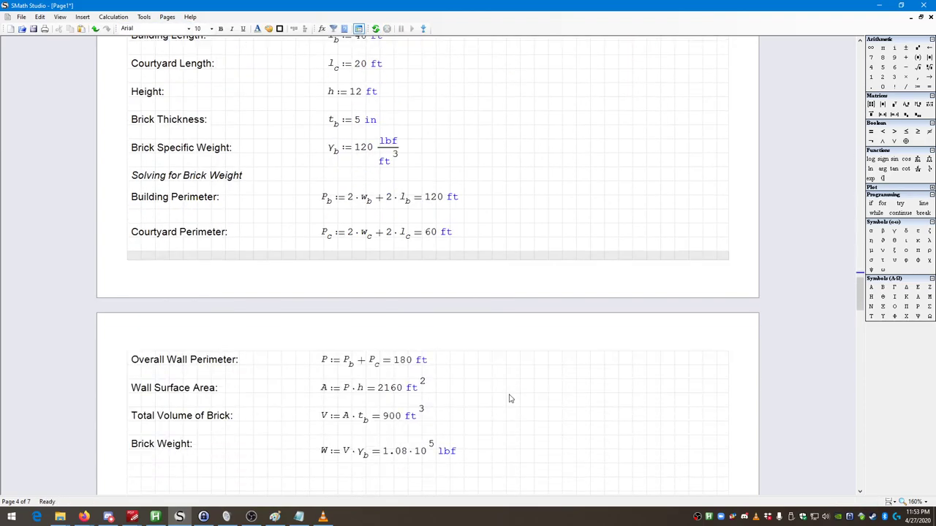
left_click(530, 356)
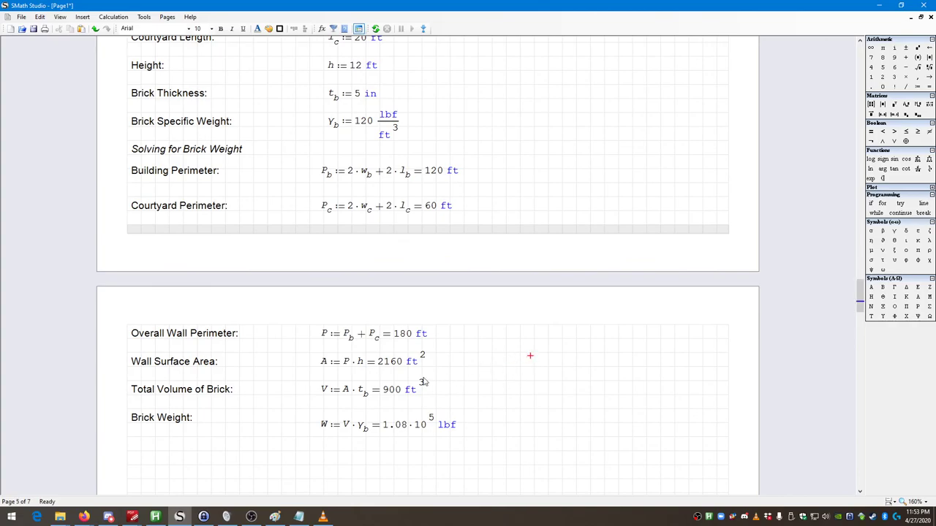
mouse_move(386, 373)
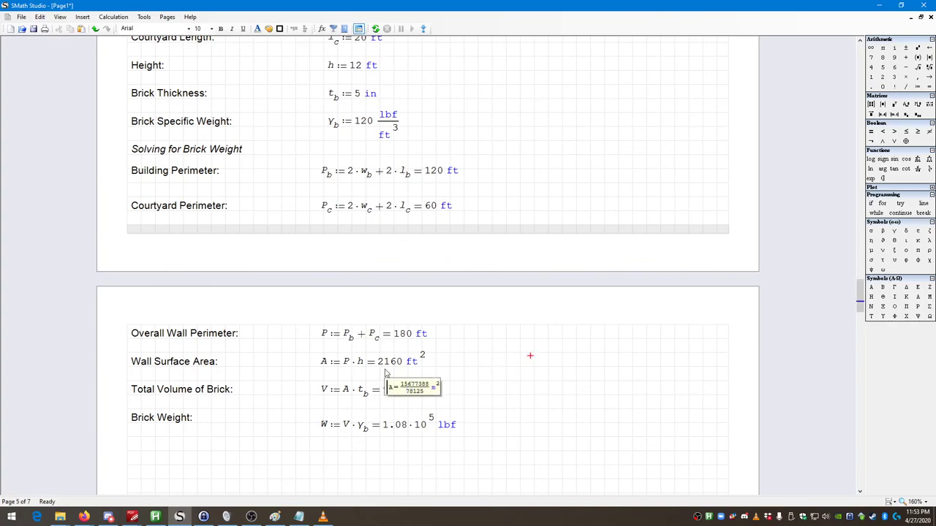